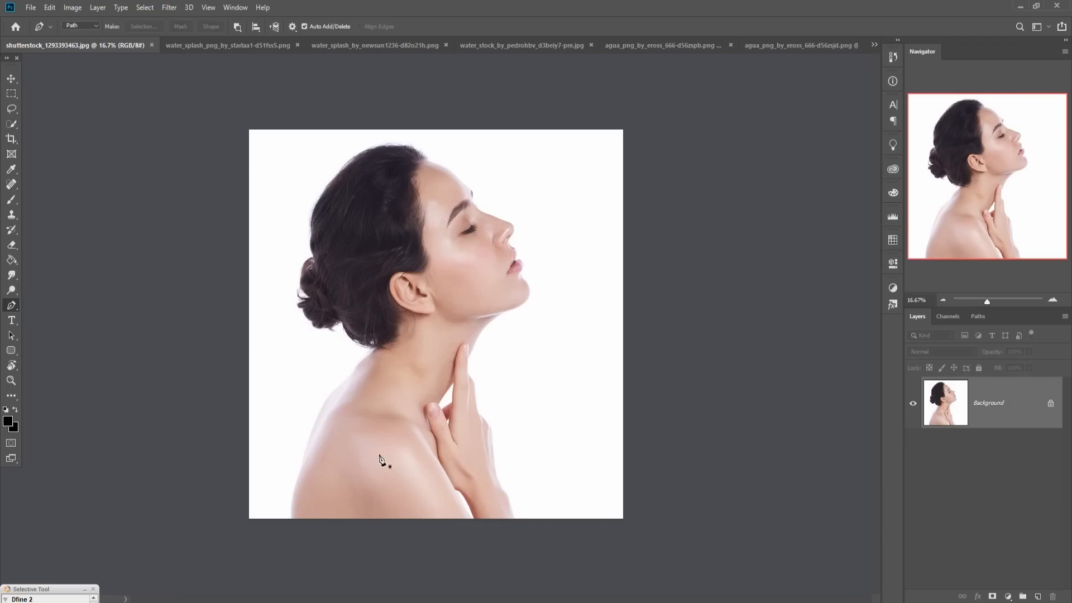
- Trace the woman's full outline with a Pen tool path, starting where her back meets the image's lower edge
key("ctrl+plus")
key("ctrl+plus")
key("ctrl+plus")
key("ctrl+plus")
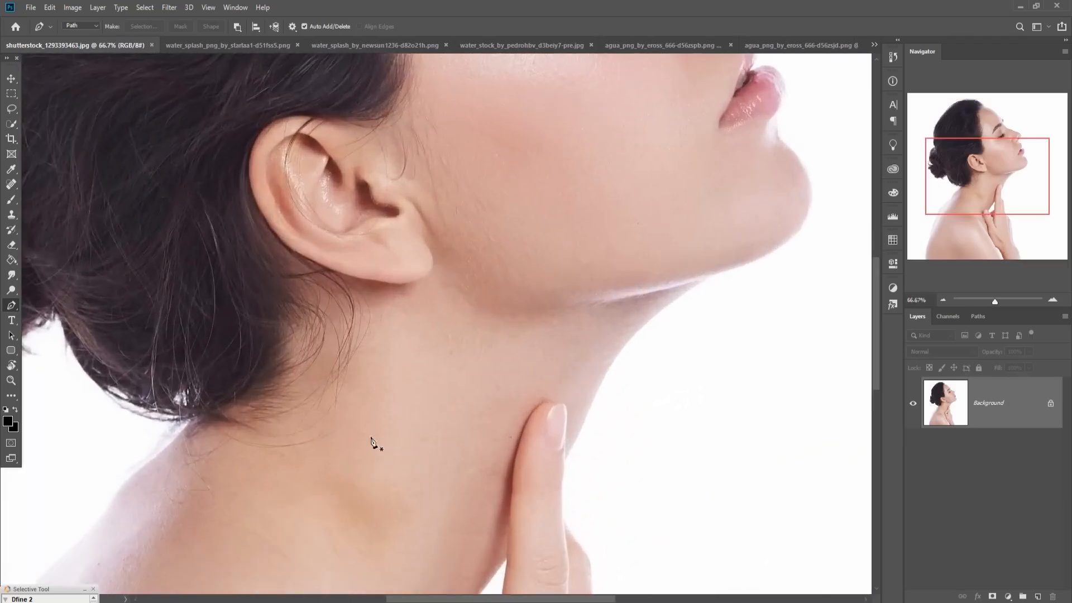
key("space")
left_click_drag(322, 466, 548, 126)
left_click_drag(399, 521, 501, 316)
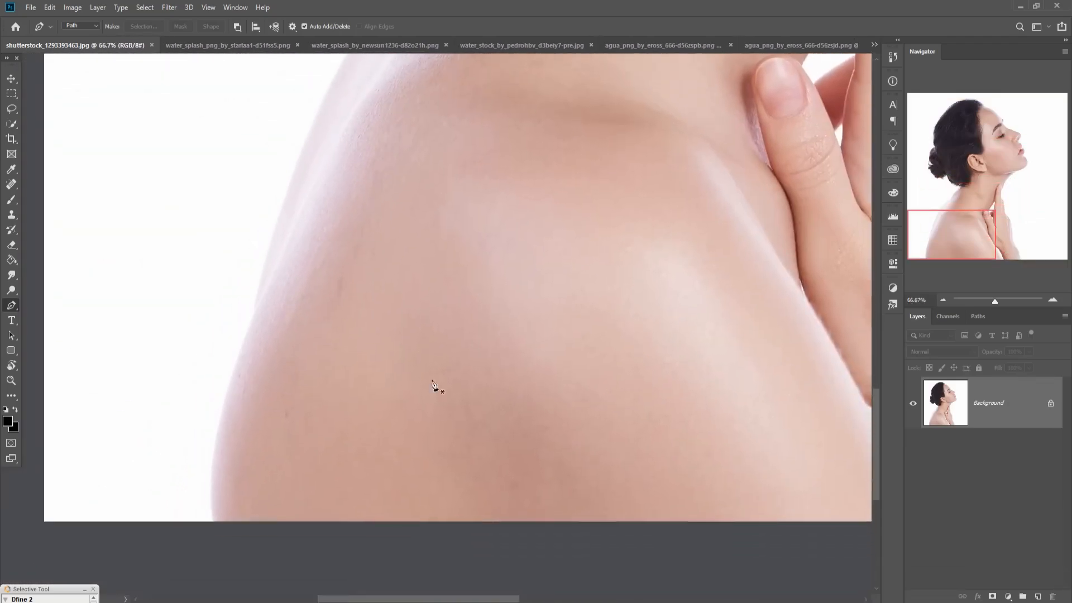
left_click(215, 521)
left_click(257, 312)
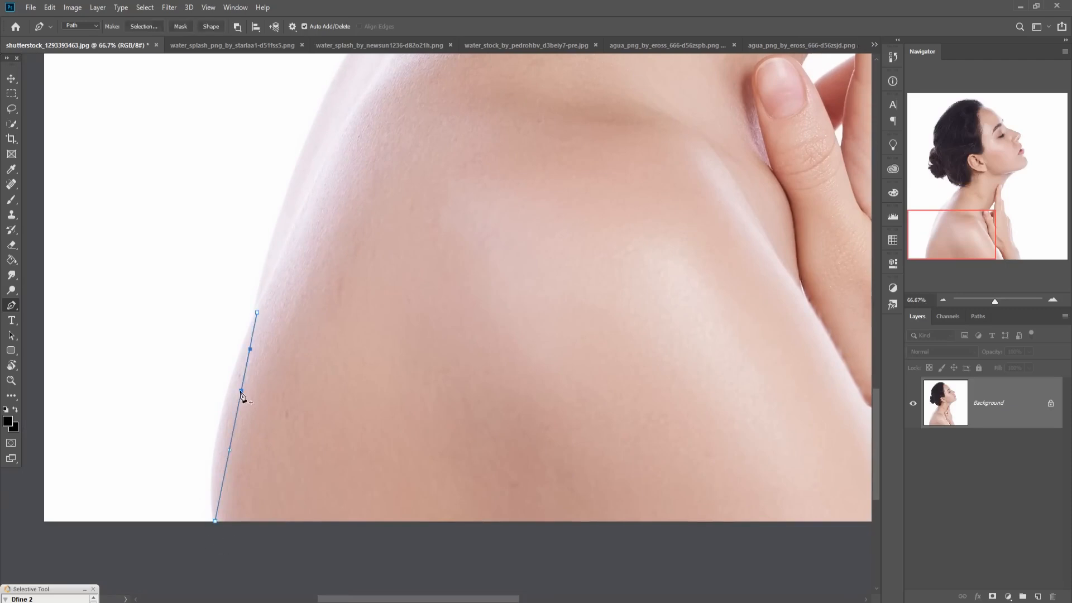
left_click_drag(239, 395, 223, 409)
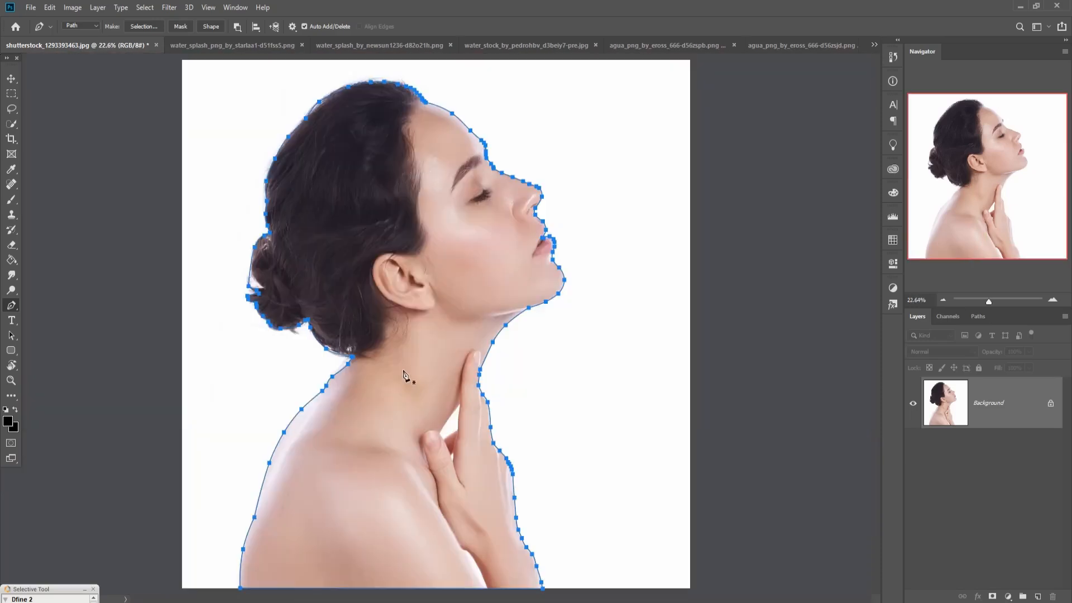
- Convert the outline path into a new anti-aliased selection with a feather radius of 0 pixels and invert the selection
right_click(407, 353)
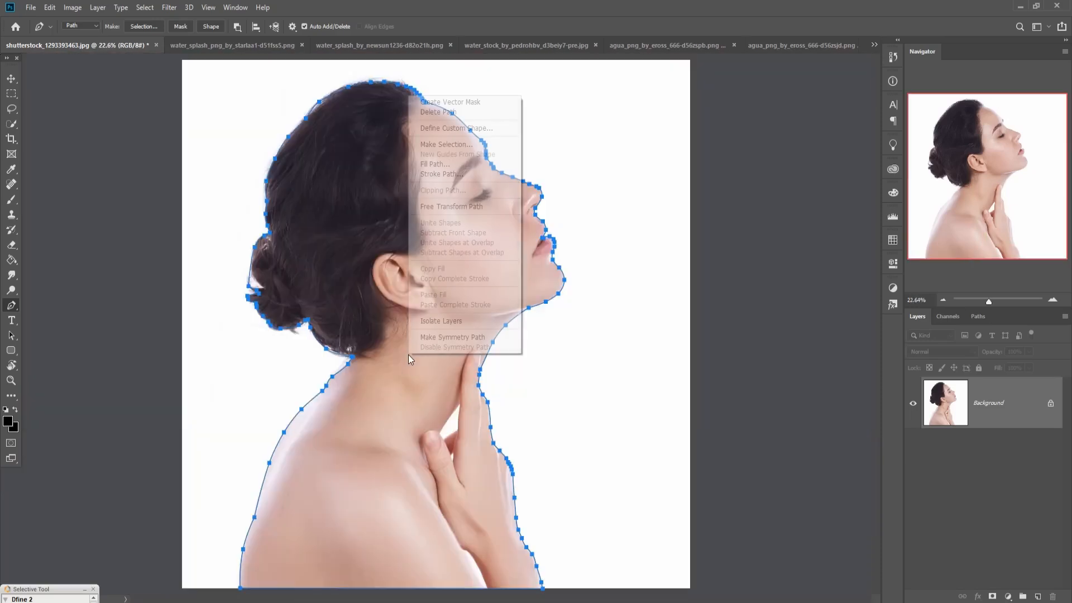
left_click(435, 144)
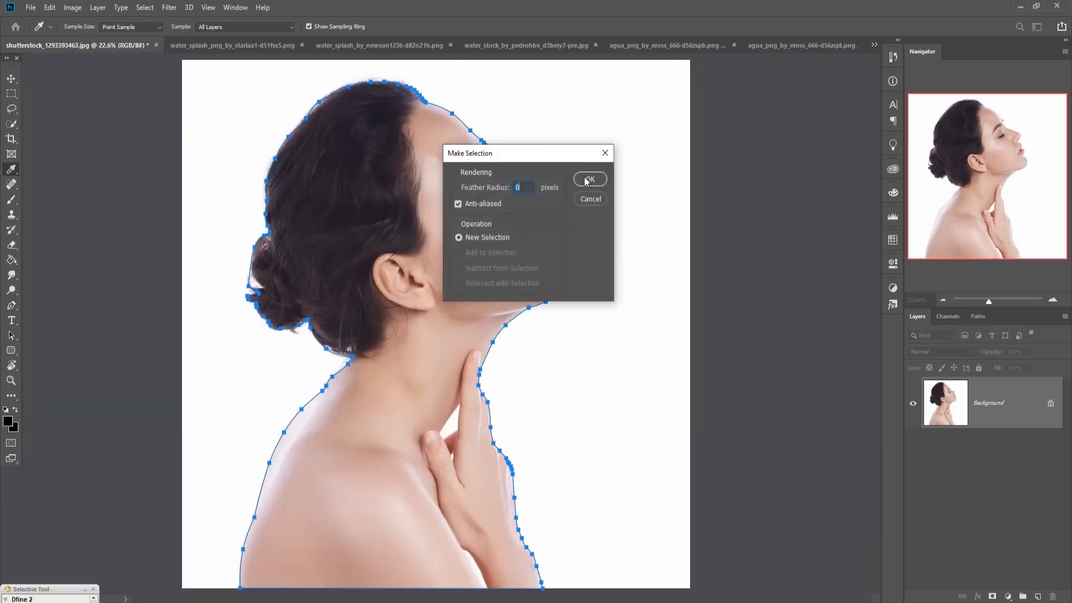
left_click(586, 179)
left_click(144, 7)
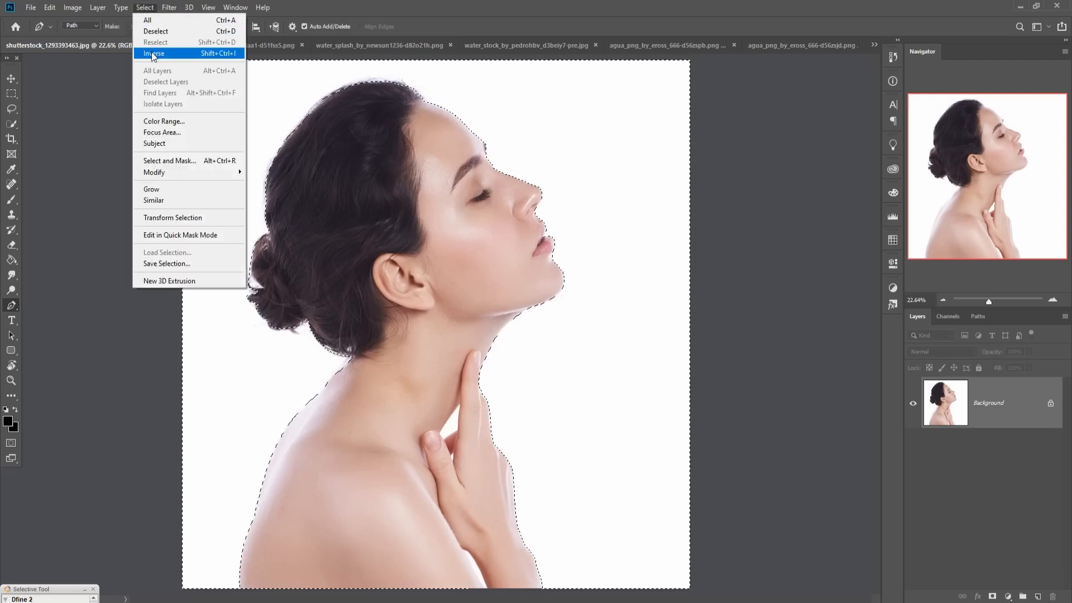
left_click(153, 54)
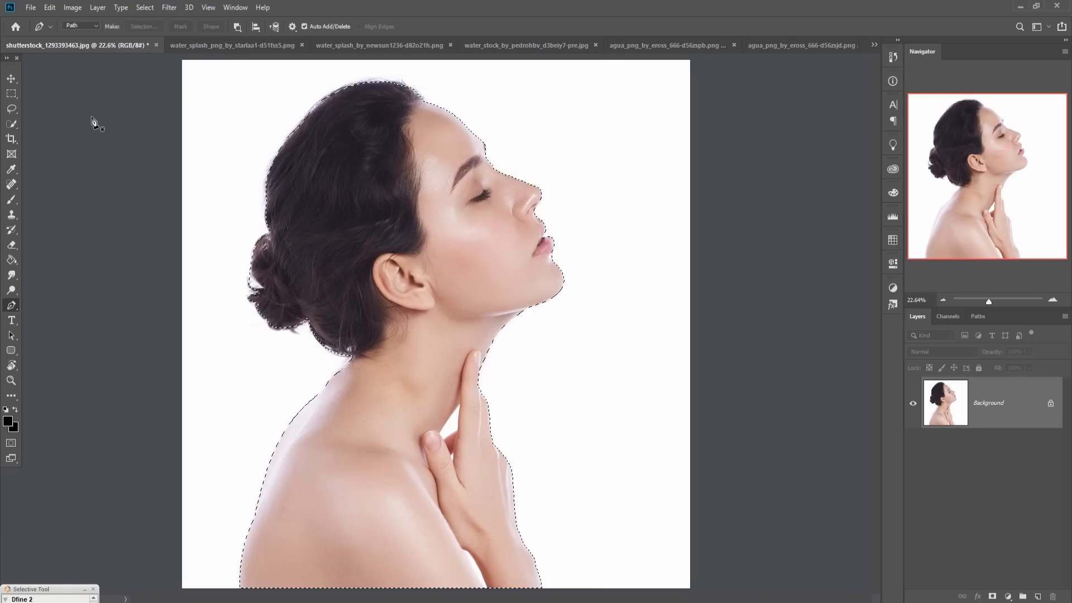
- Switch to the Move tool and create a new white 1280 x 720 px RGB document at 300 ppi
left_click(14, 81)
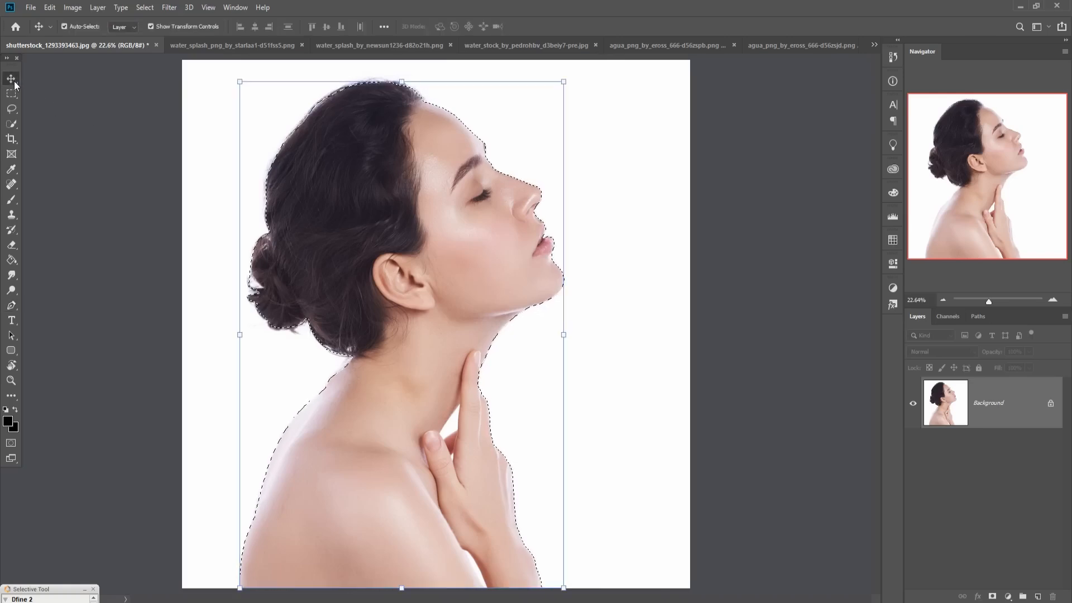
left_click(31, 8)
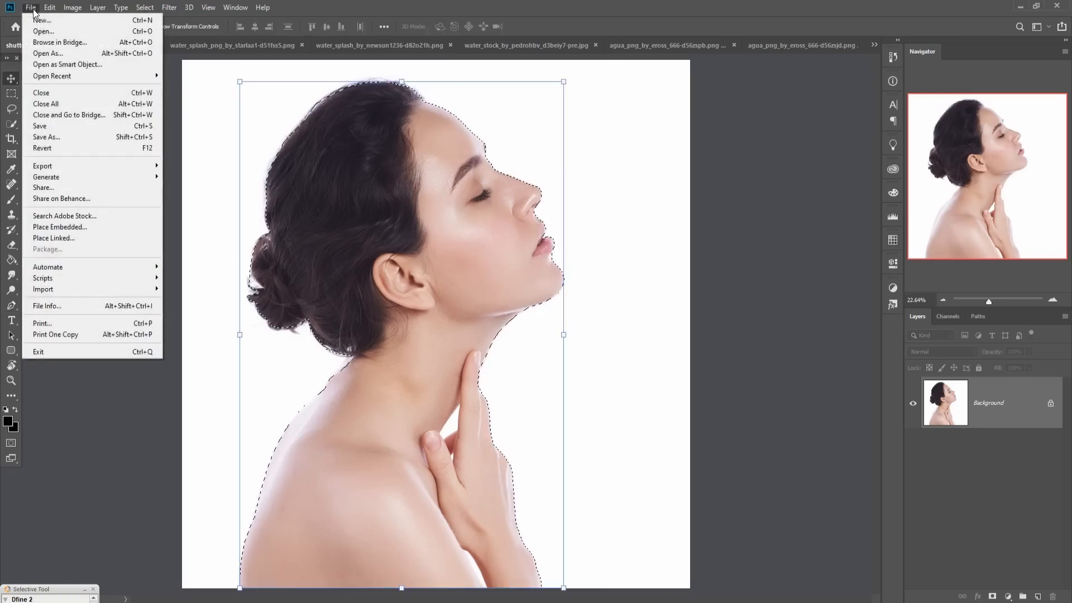
left_click(38, 21)
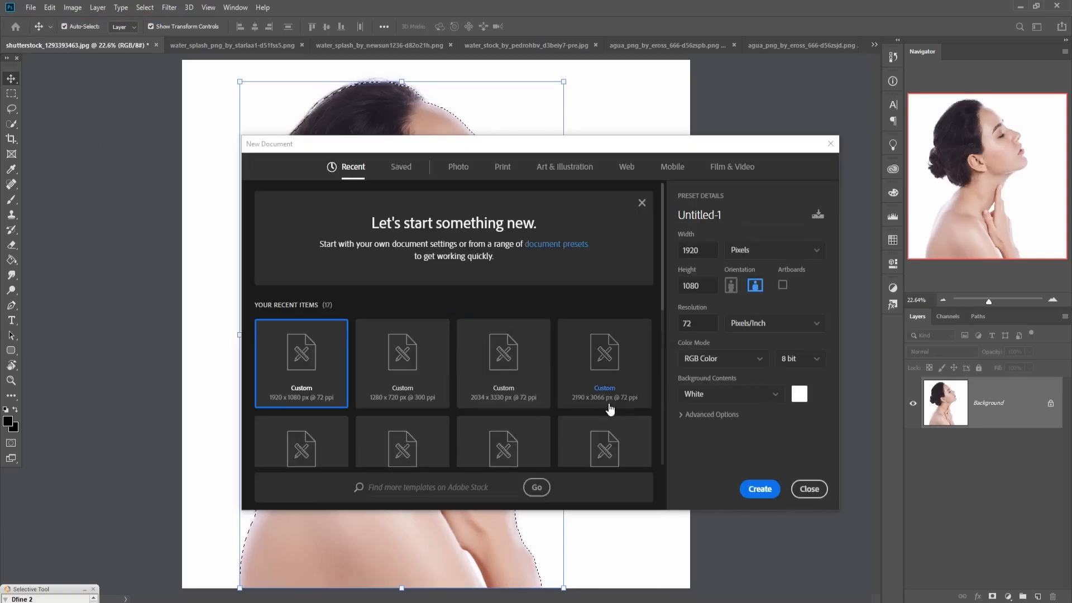
left_click(406, 363)
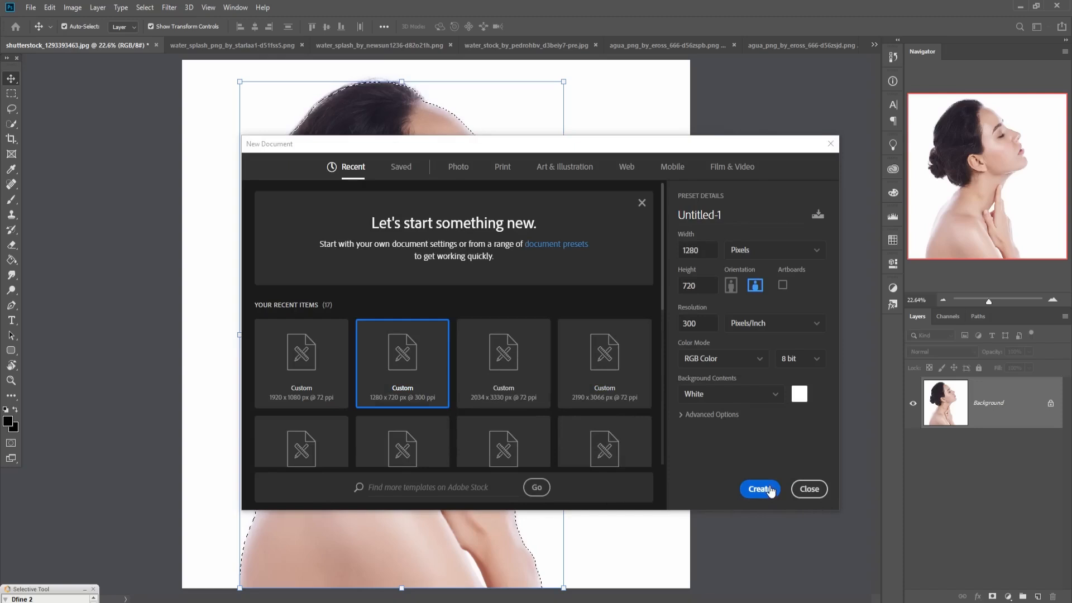
left_click(759, 489)
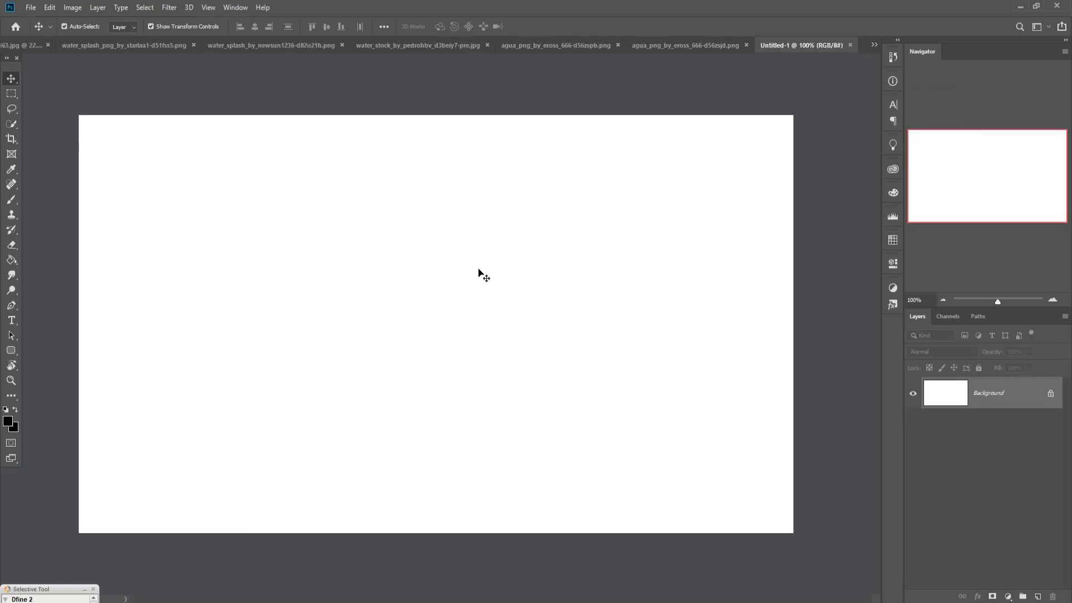
- Add a linear Gradient fill layer above the background using the Light Cyan preset
left_click(1008, 596)
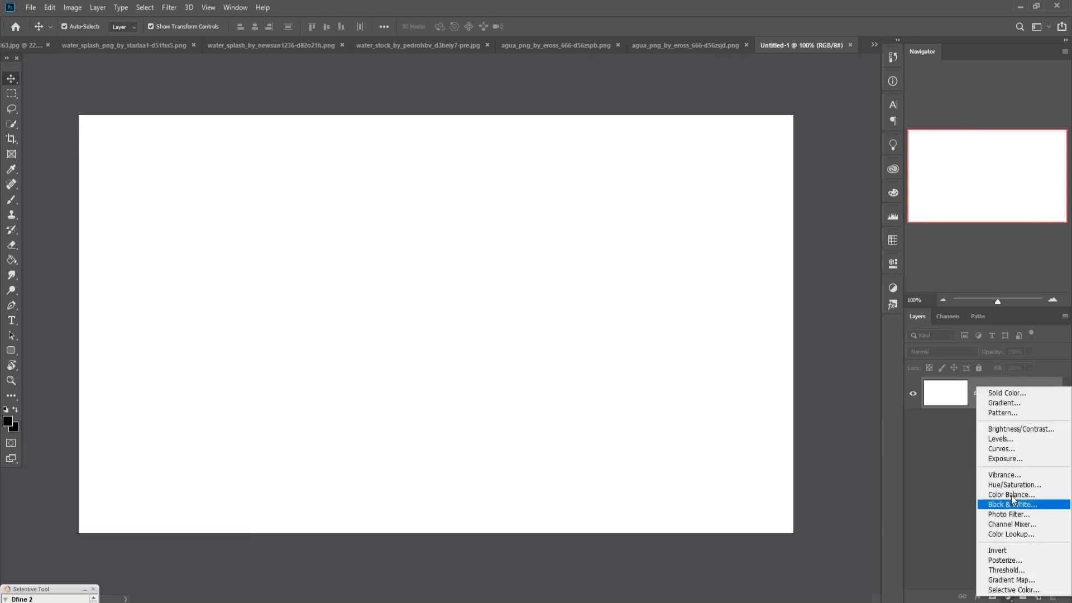
left_click(1005, 405)
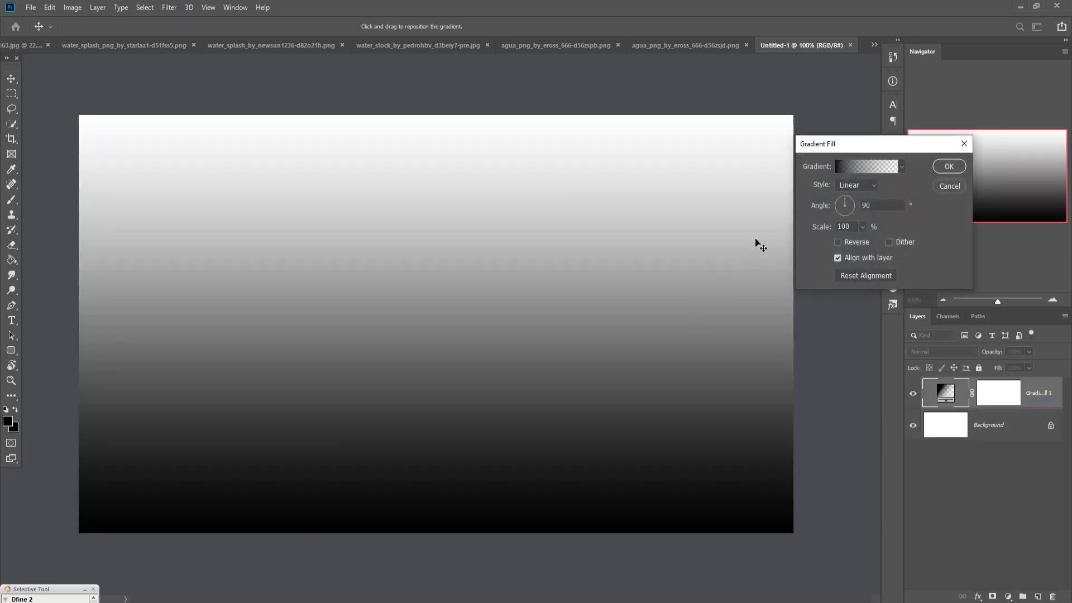
left_click(871, 167)
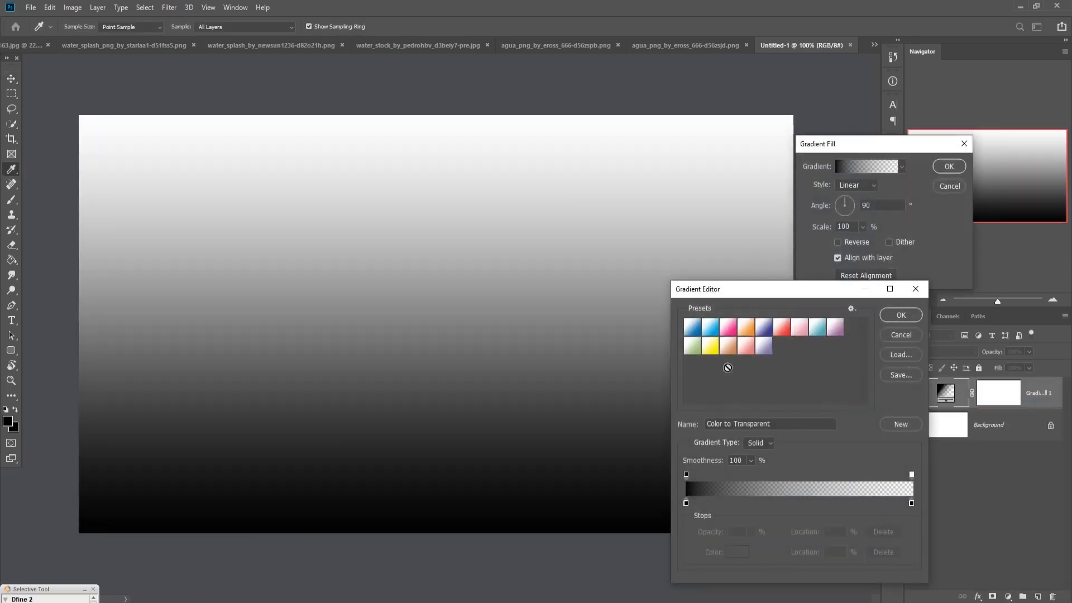
left_click(816, 329)
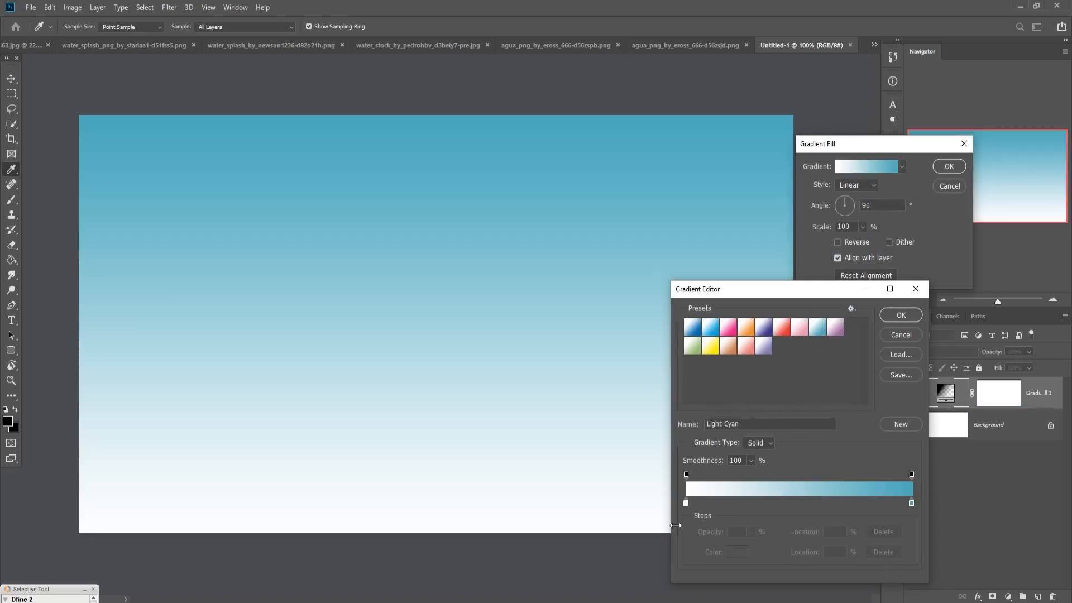
- Change the gradient's white colour stop to black (000000)
left_click(687, 503)
left_click(740, 551)
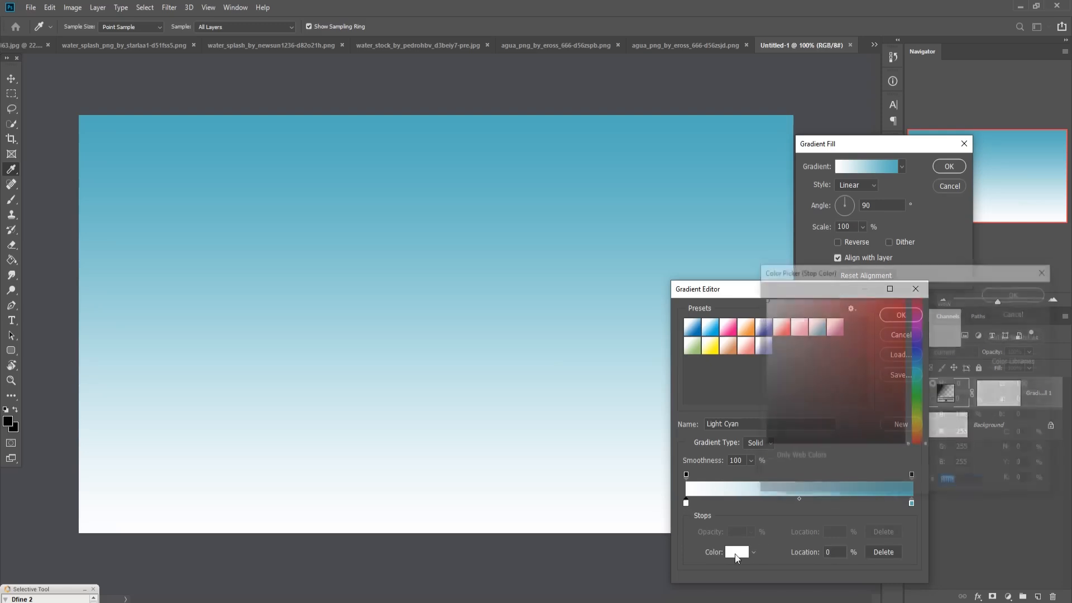
left_click(766, 418)
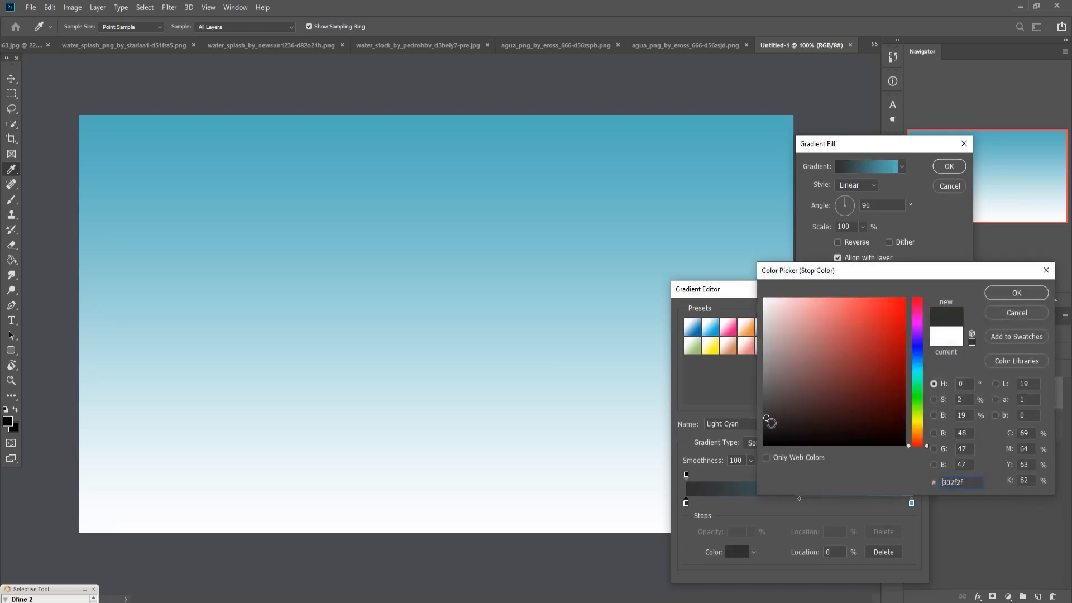
left_click(766, 380)
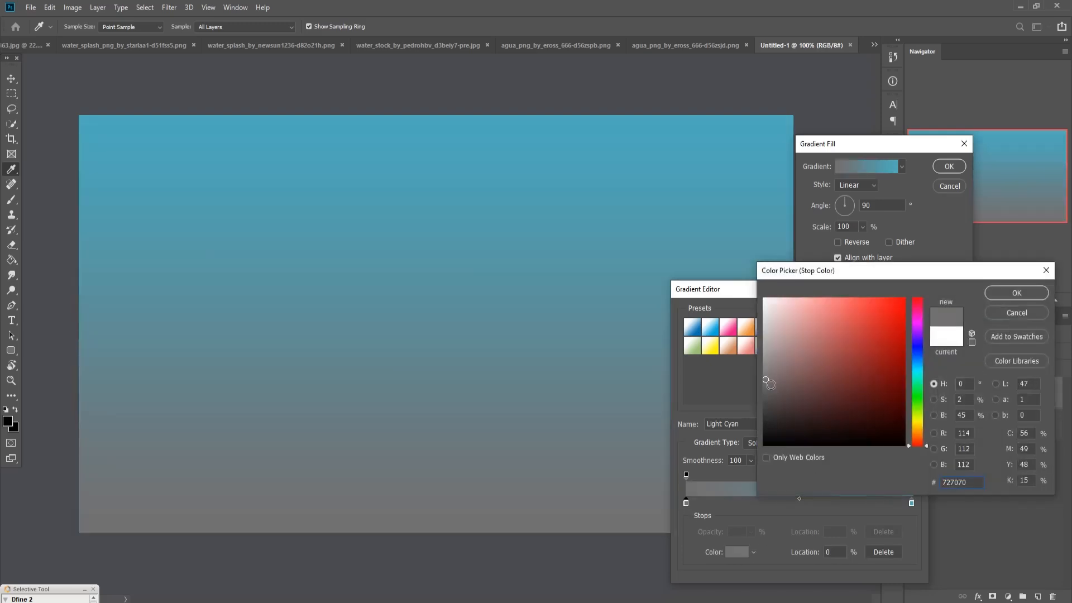
left_click(765, 446)
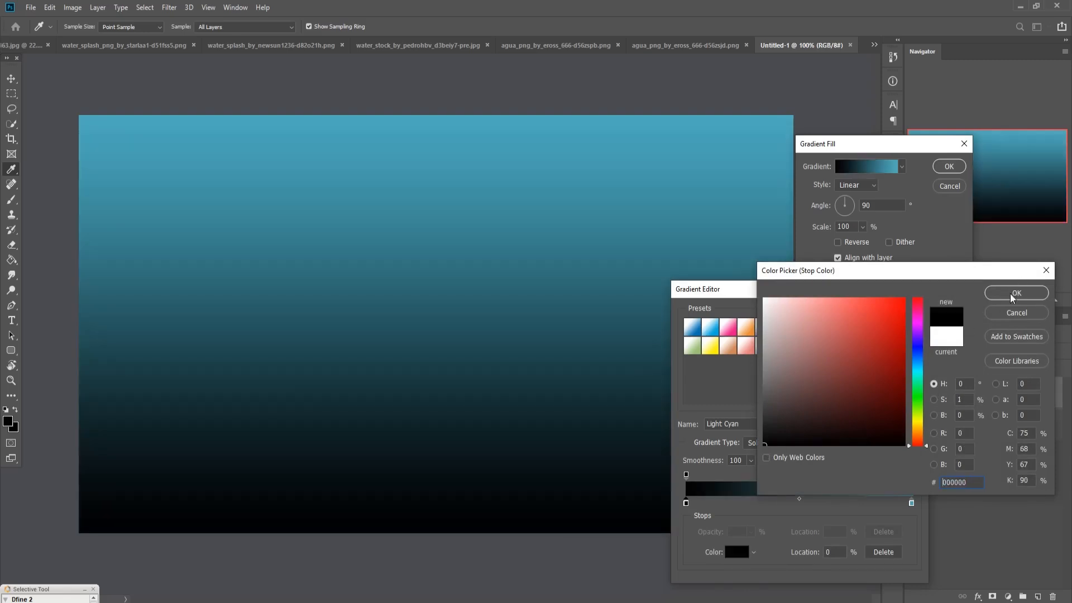
left_click(1012, 294)
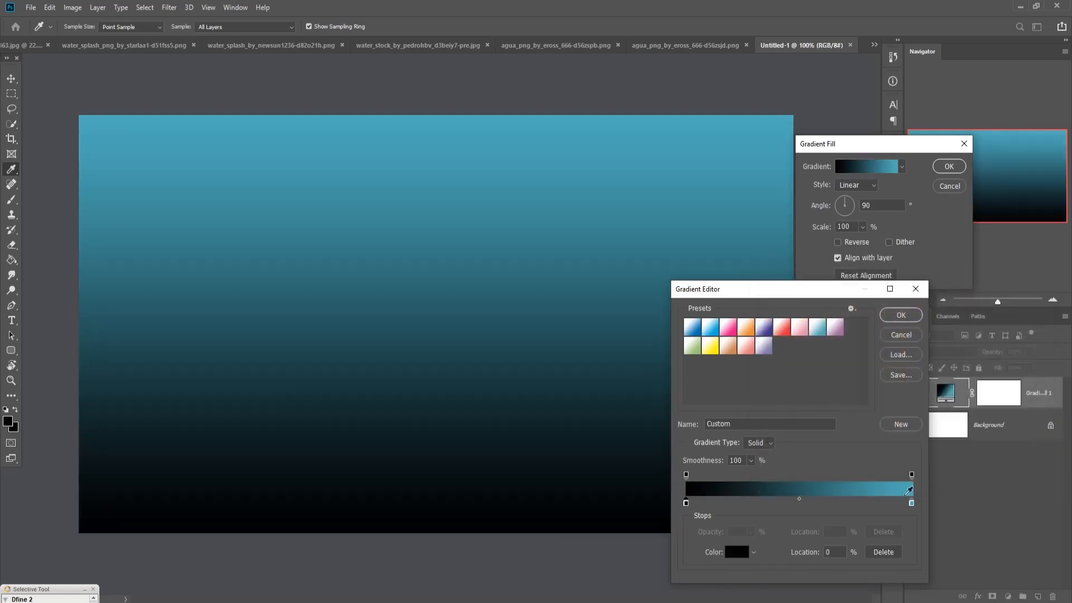
- Change the gradient's cyan colour stop to a very pale light blue
left_click(911, 503)
left_click(737, 552)
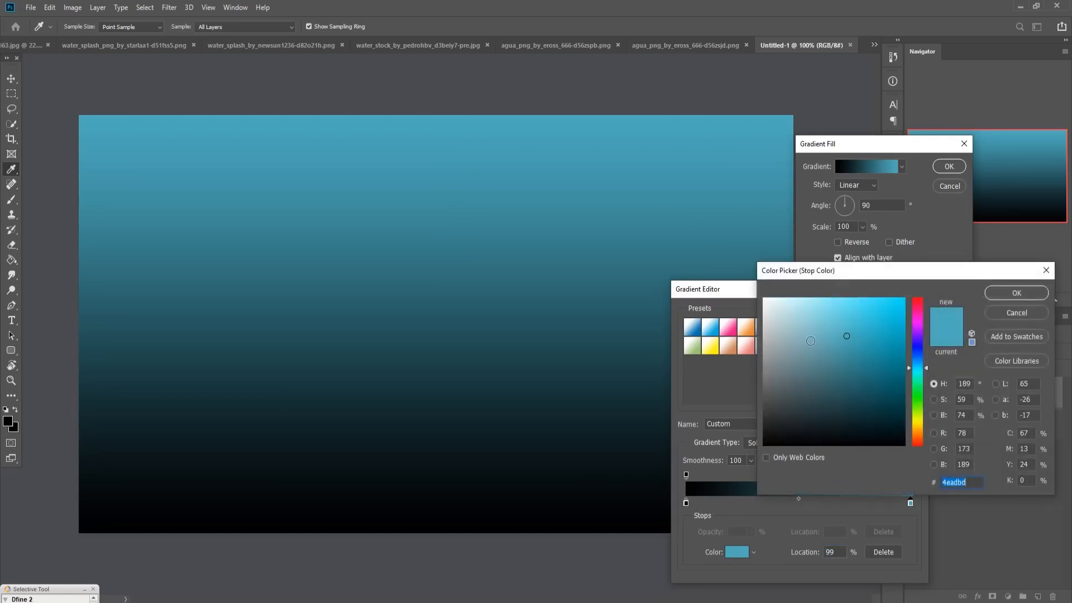
left_click(805, 336)
left_click_drag(802, 317, 784, 300)
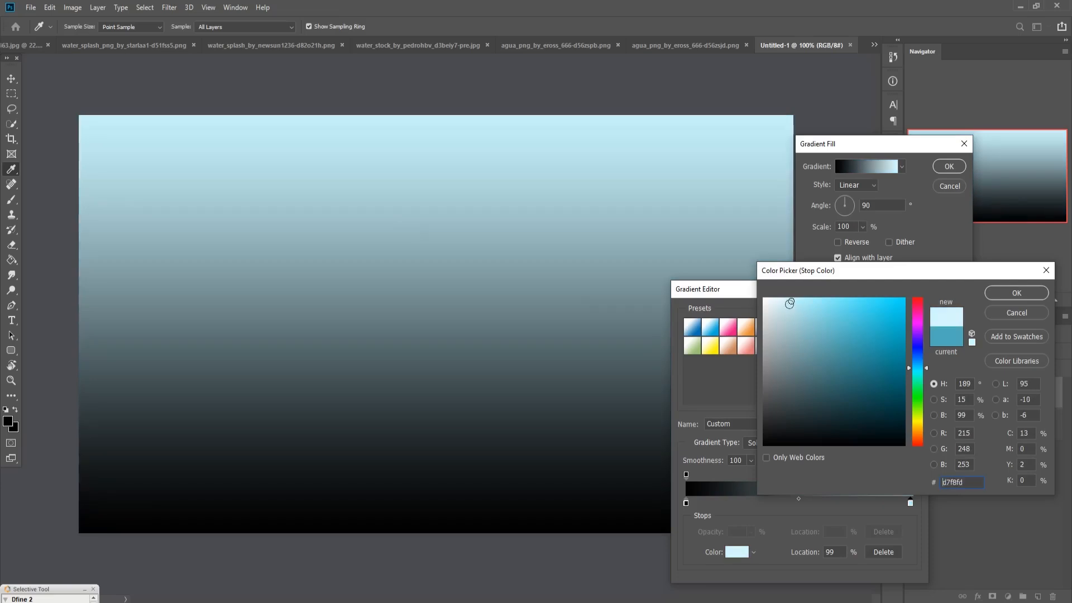
left_click(796, 302)
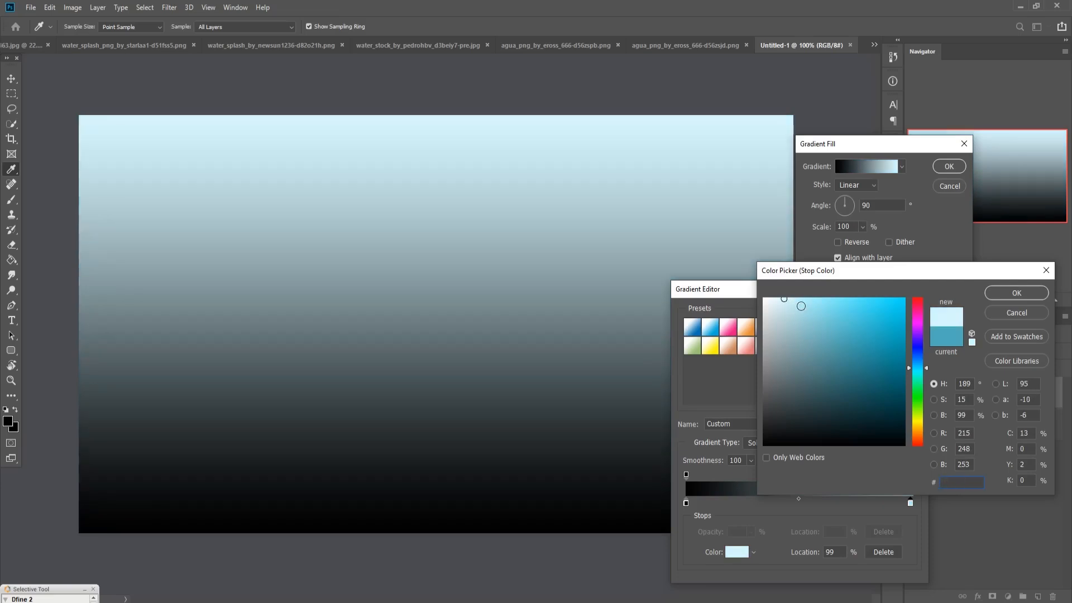
left_click_drag(794, 301, 787, 300)
left_click(798, 304)
left_click(997, 298)
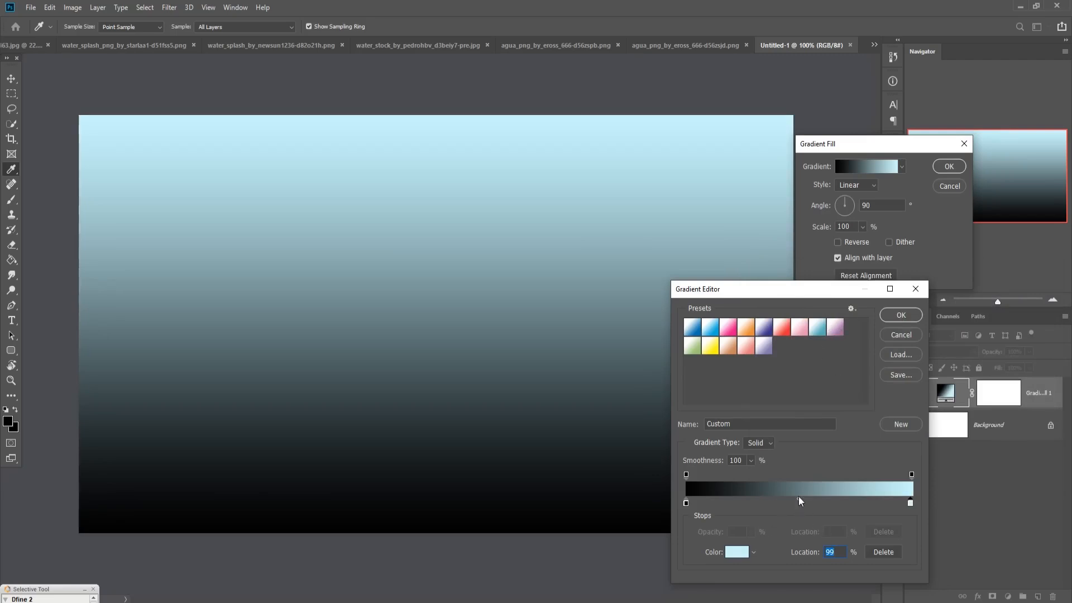
- Remove the stray middle colour stop and shift the gradient's colour midpoint to 32%
left_click_drag(798, 498, 763, 506)
left_click(766, 502)
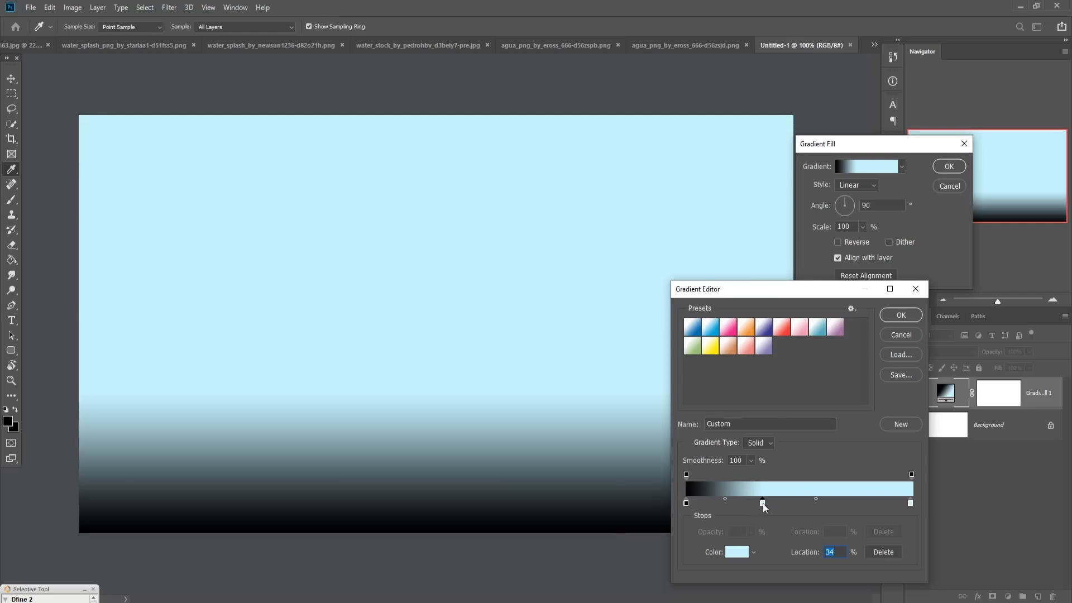
key("Delete")
left_click_drag(767, 498, 757, 500)
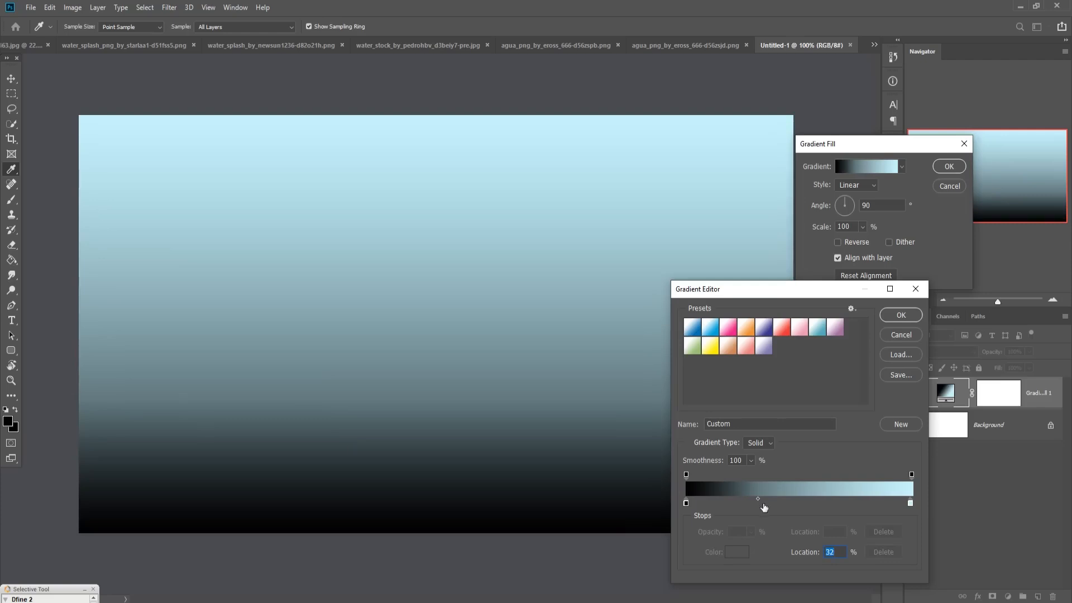
- Recolour the gradient's black stop to dark teal 294a4a and move the colour midpoint to 47%
left_click(687, 502)
left_click(741, 556)
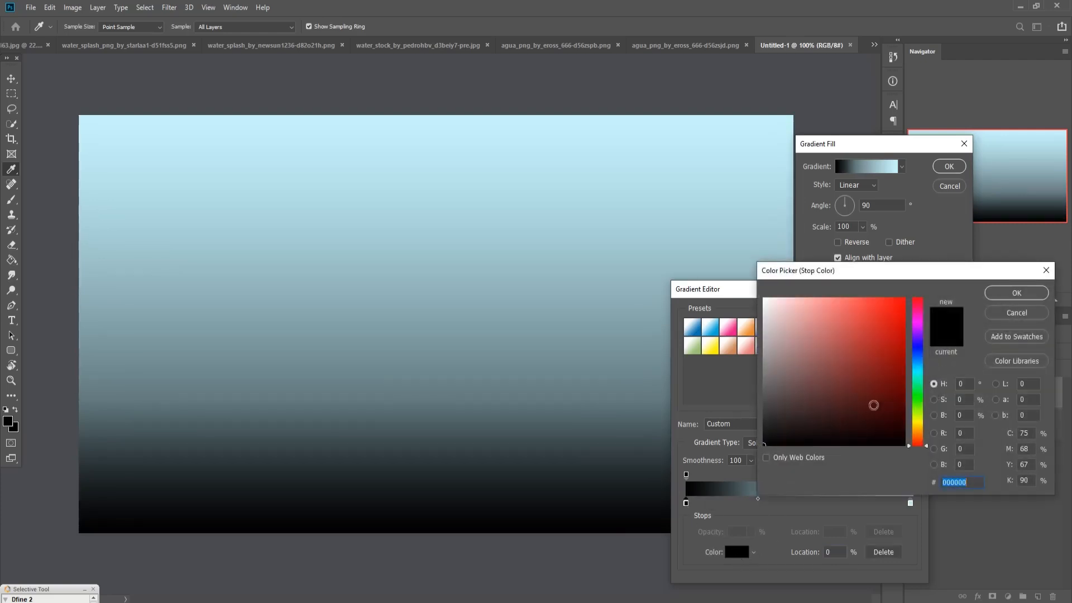
left_click(921, 374)
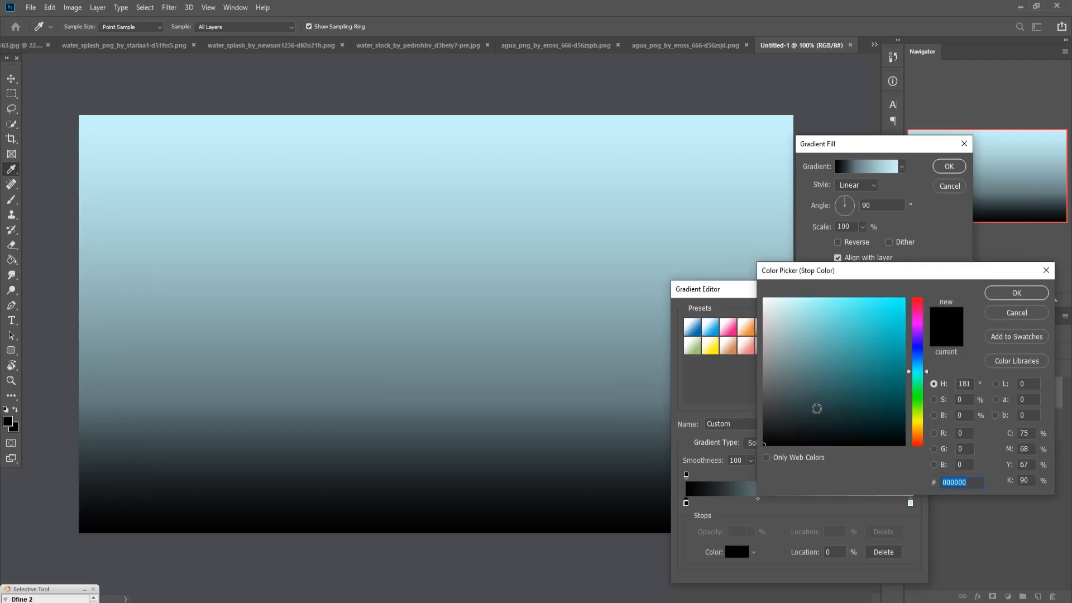
left_click(811, 389)
left_click(822, 383)
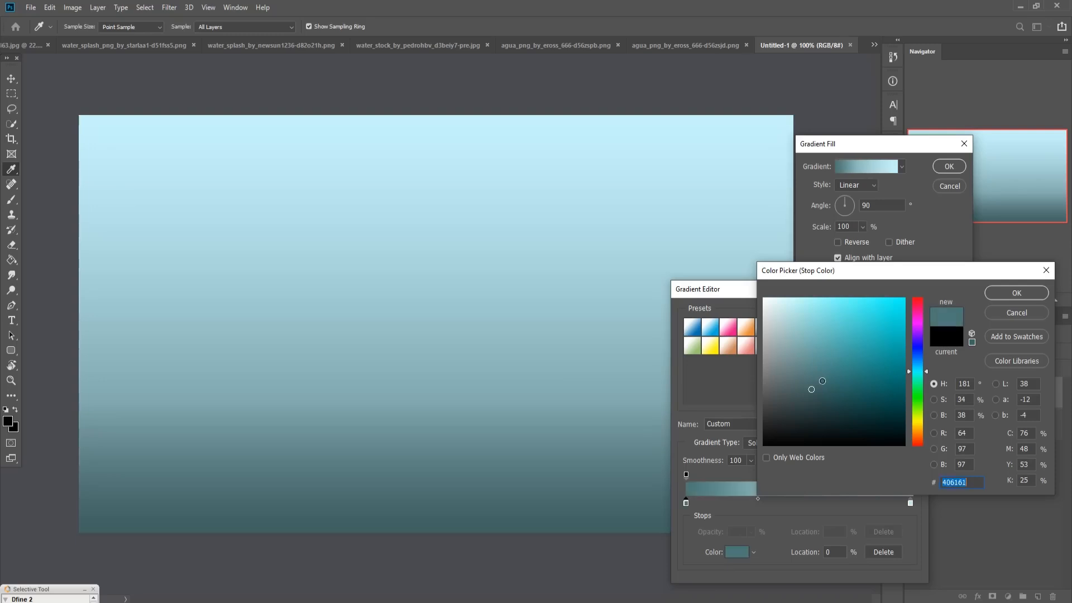
left_click(819, 397)
left_click(826, 402)
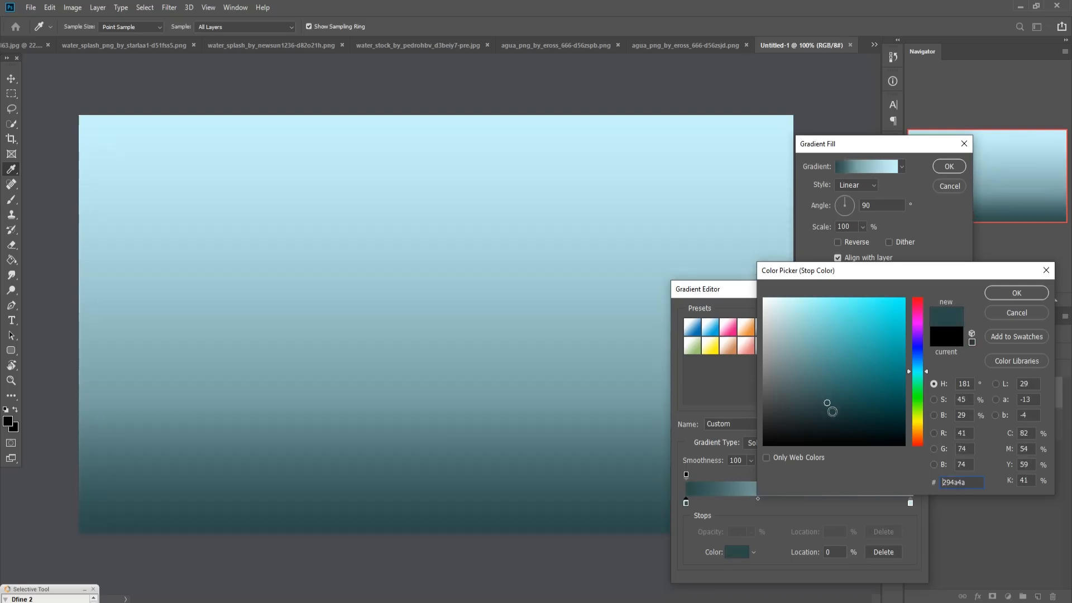
left_click(1003, 293)
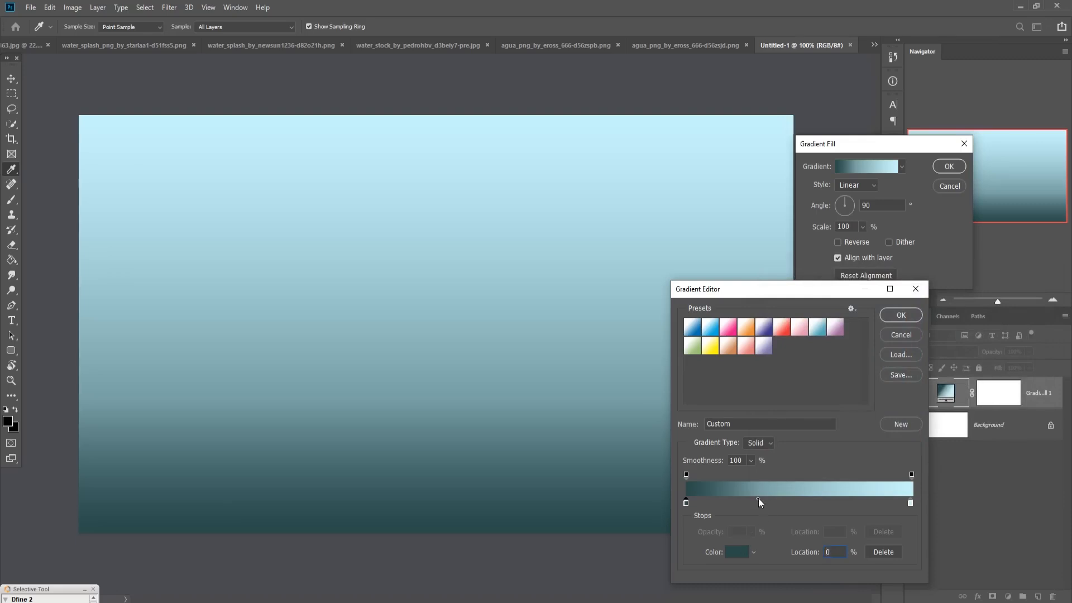
left_click_drag(758, 497, 792, 498)
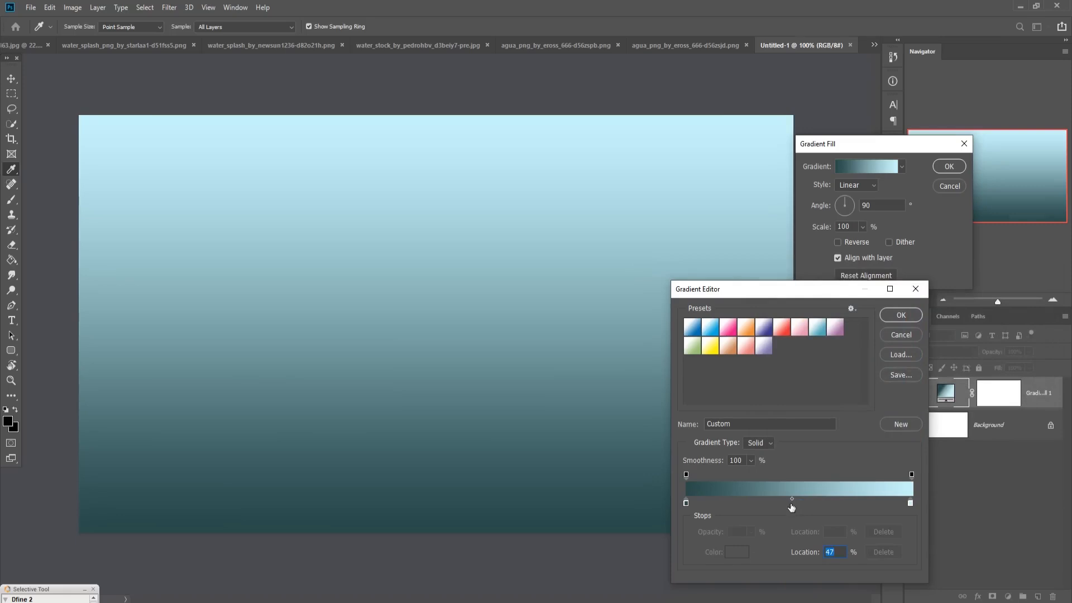
- Move the gradient's dark teal stop to 3% and recolour it a slightly lighter teal
mouse_move(687, 502)
left_mouse_down()
mouse_move(711, 503)
mouse_move(689, 504)
mouse_move(698, 509)
left_mouse_up()
left_click(738, 553)
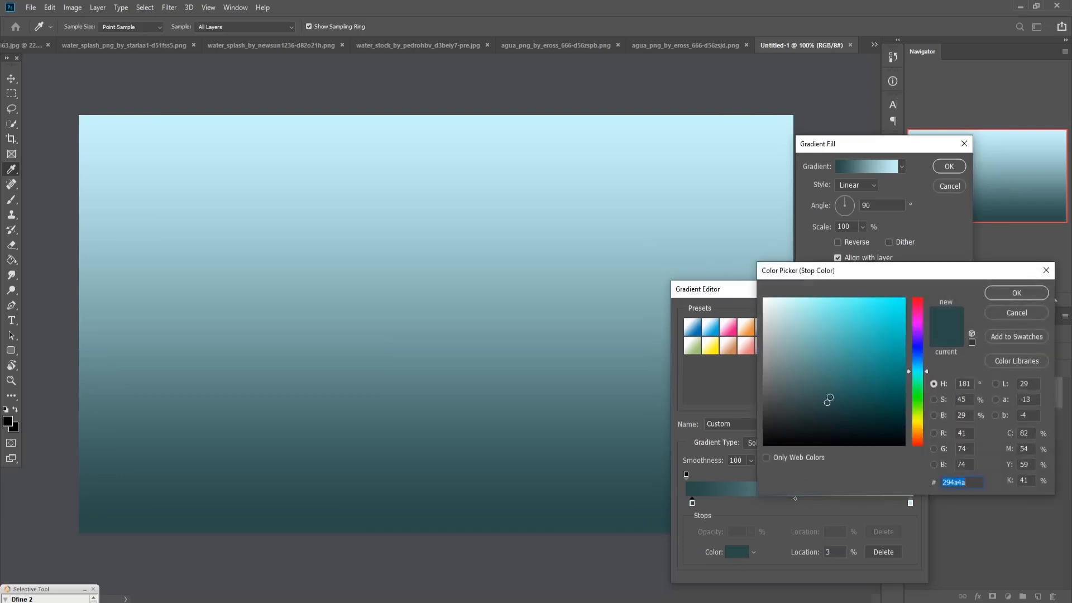
left_click_drag(829, 400, 826, 394)
left_click(998, 298)
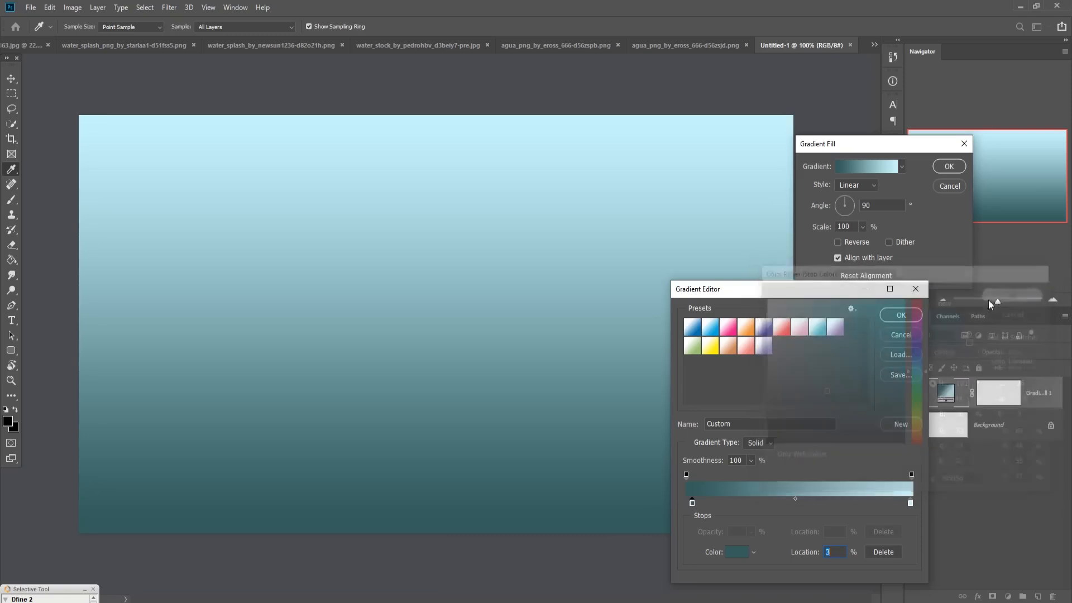
- Recolour the gradient's pale stop to light blue a8f1fd and apply the gradient fill
left_click(911, 502)
left_click(737, 552)
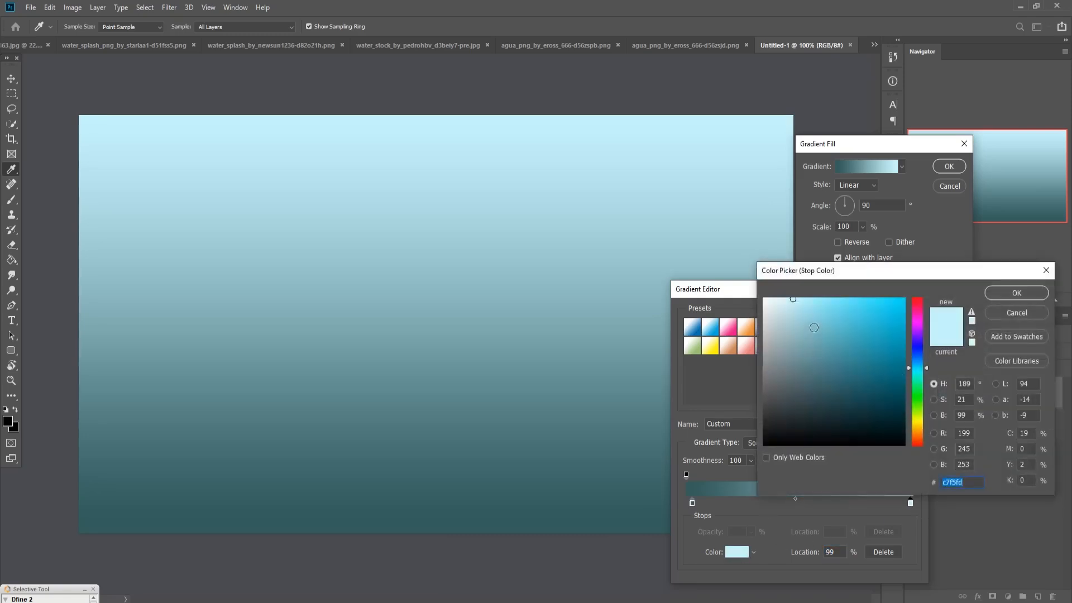
left_click(816, 316)
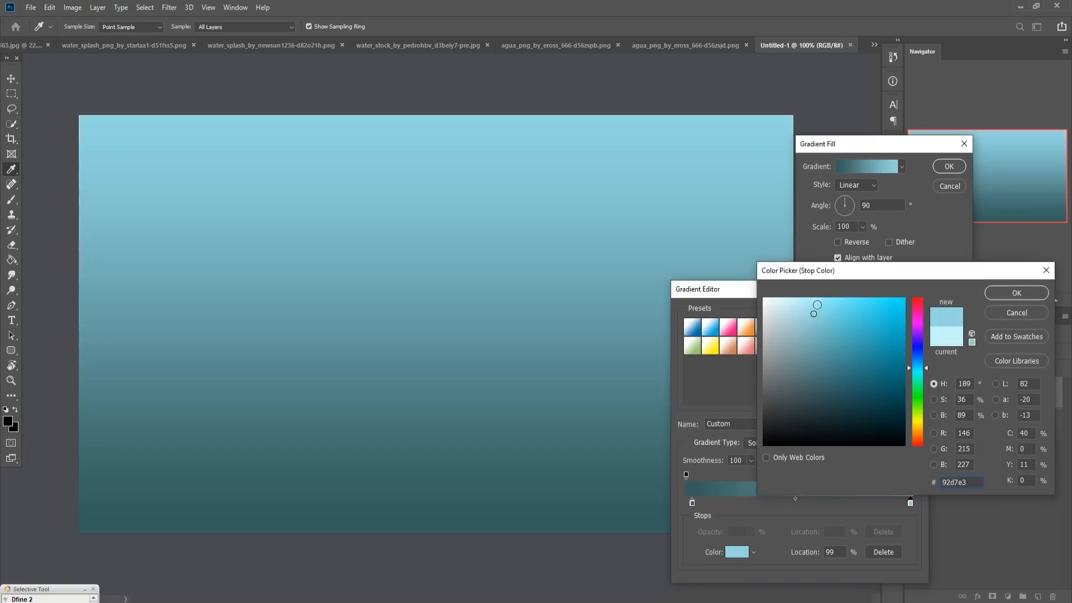
left_click(817, 304)
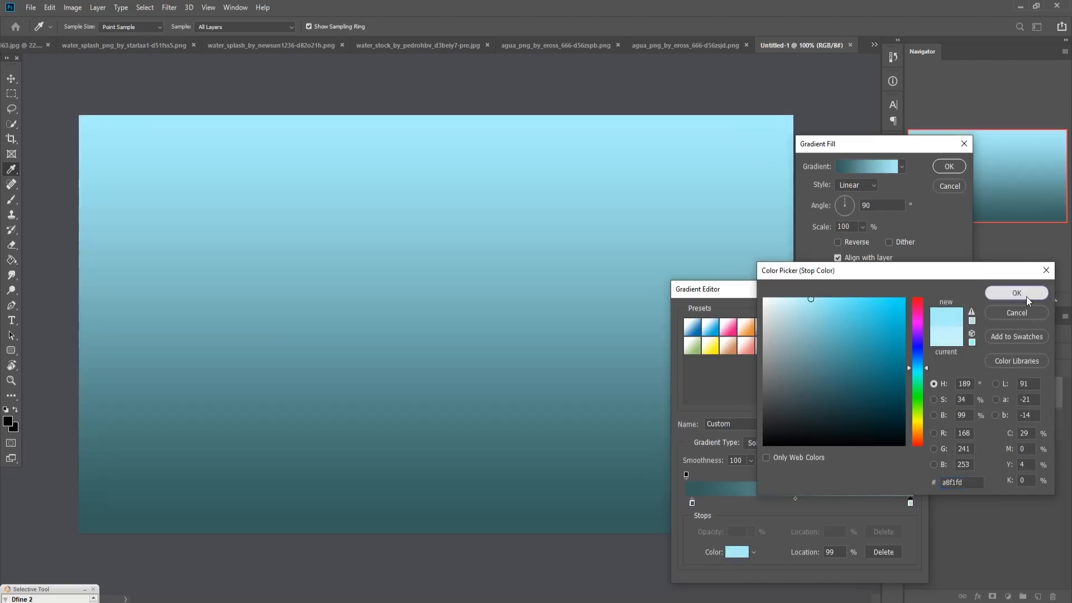
left_click(1026, 298)
left_click(909, 313)
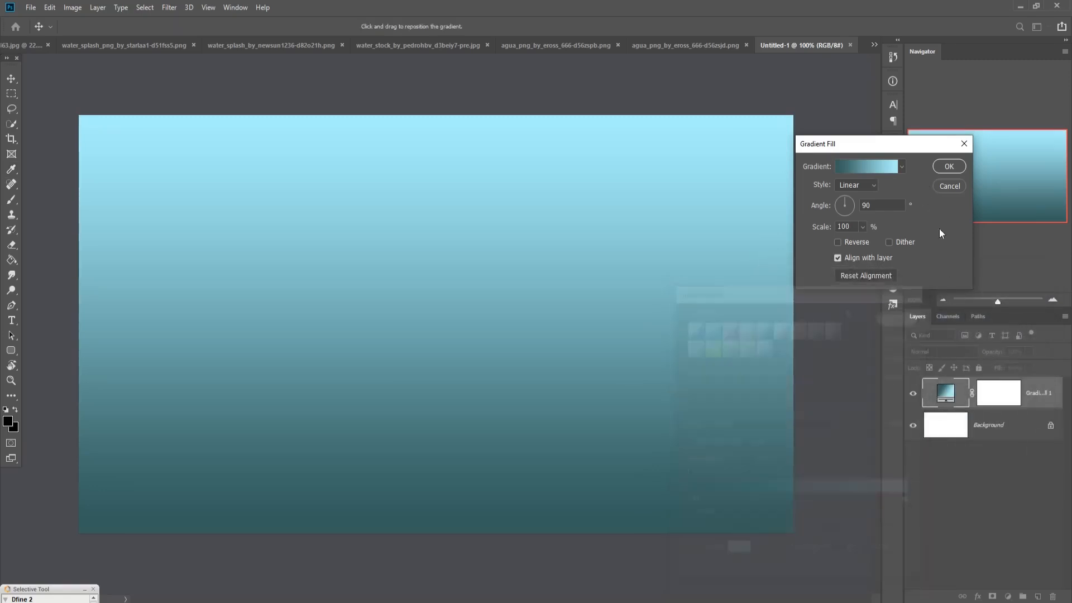
left_click(948, 168)
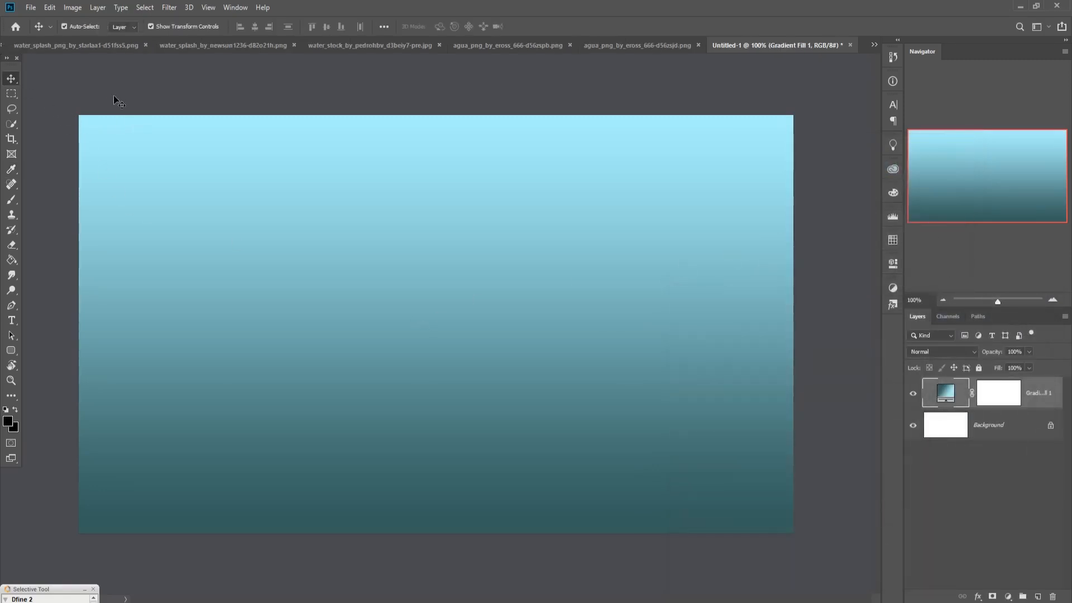
- Copy the selected woman from shutterstock_1293393463.jpg into the Untitled-1 document, then minimise the photo's window
left_click(874, 45)
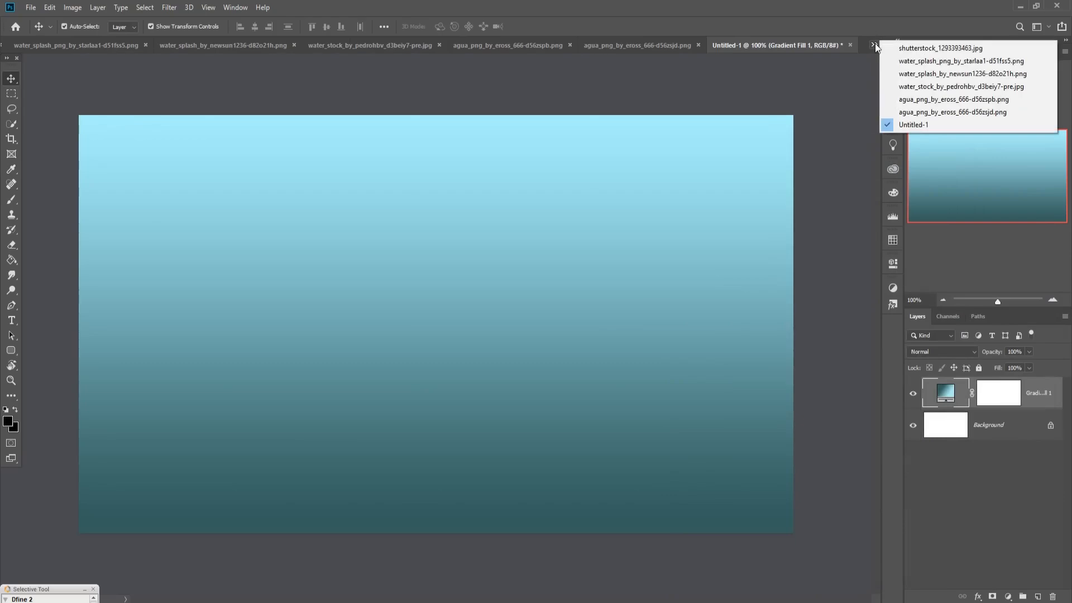
left_click(927, 48)
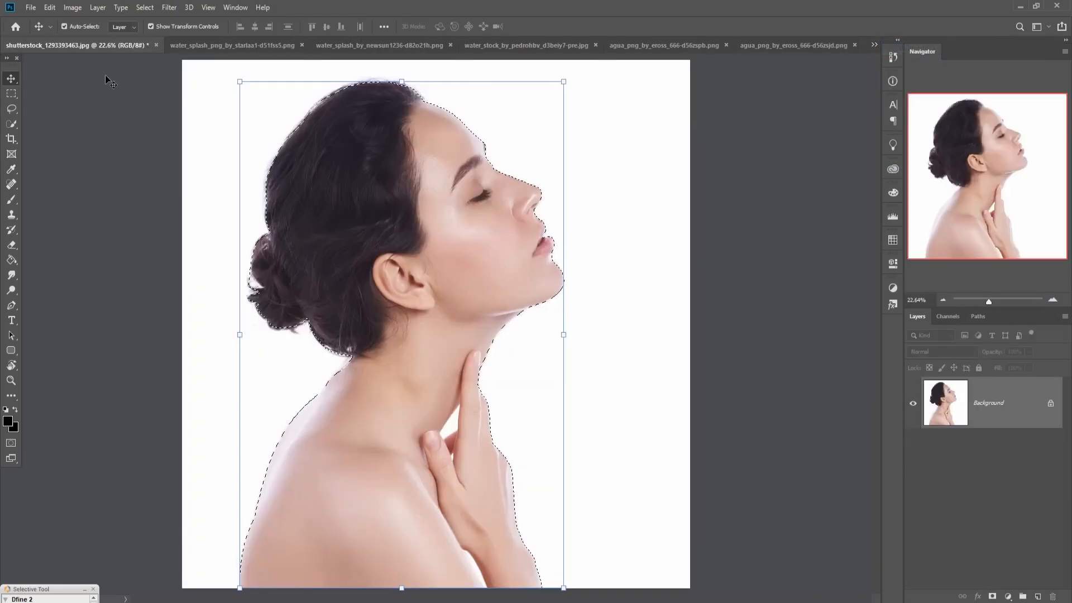
left_click_drag(49, 44, 548, 104)
left_click_drag(680, 253, 439, 282)
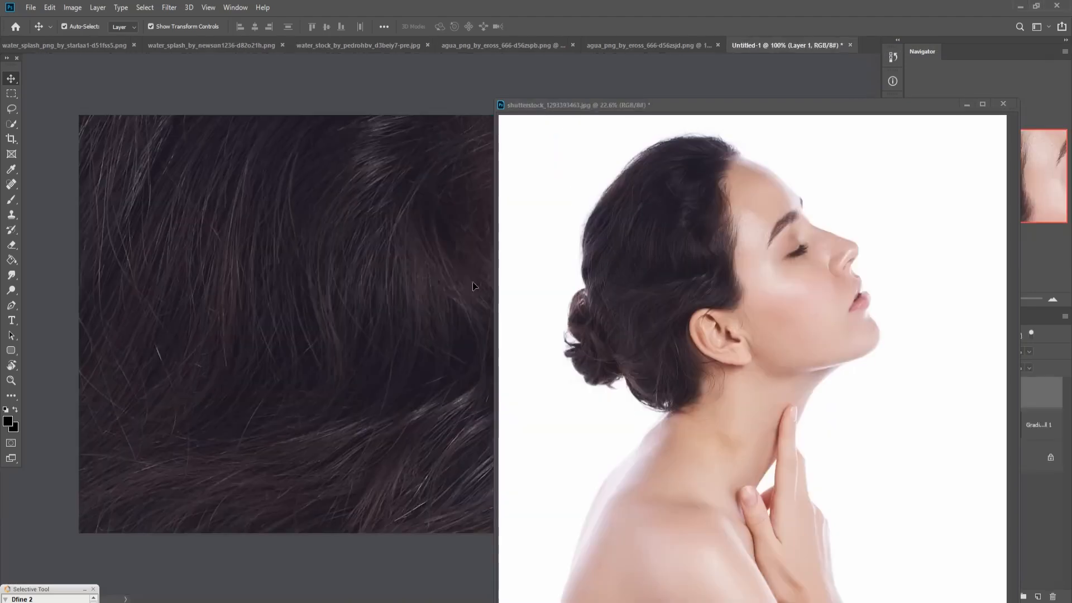
left_click(967, 104)
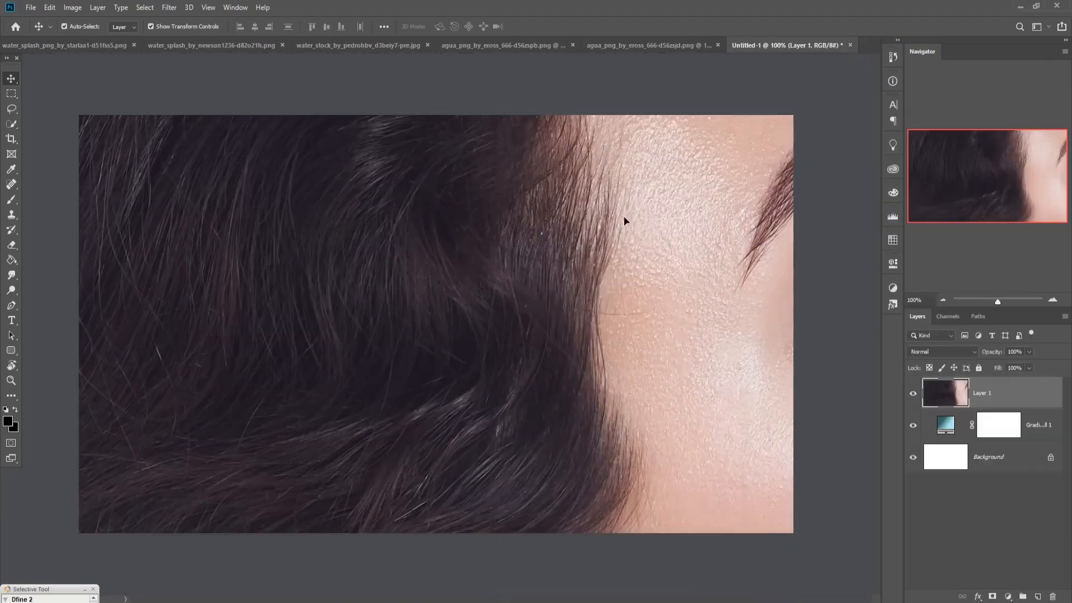
- Scale the woman's layer to about 21% and position her near the middle of the canvas, body running past the lower edge
key("ctrl+minus")
key("ctrl+minus")
key("ctrl+minus")
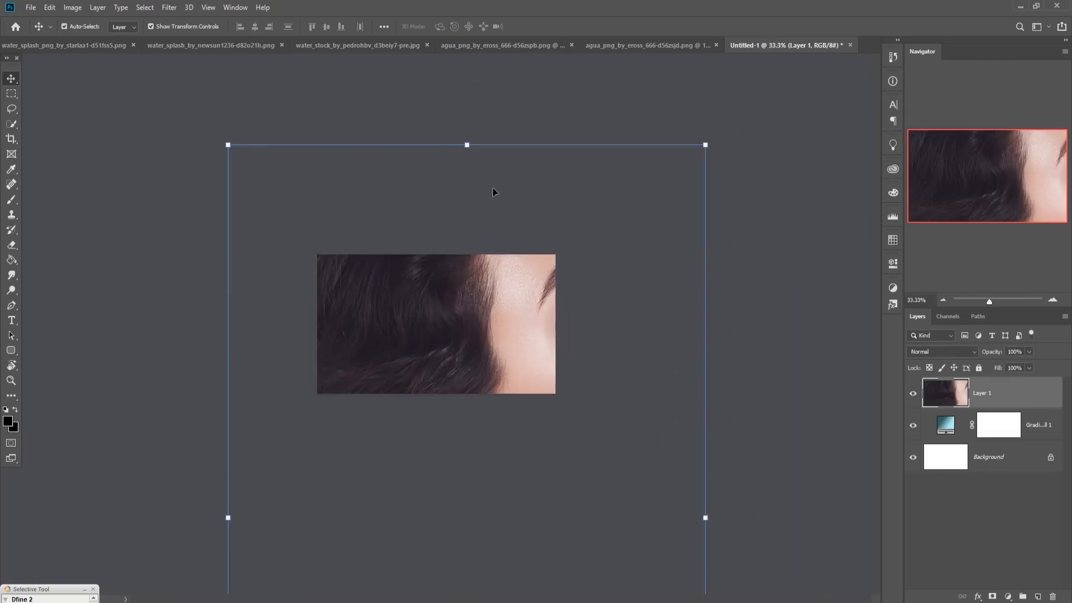
left_click_drag(473, 153, 437, 316)
left_click_drag(437, 279, 438, 288)
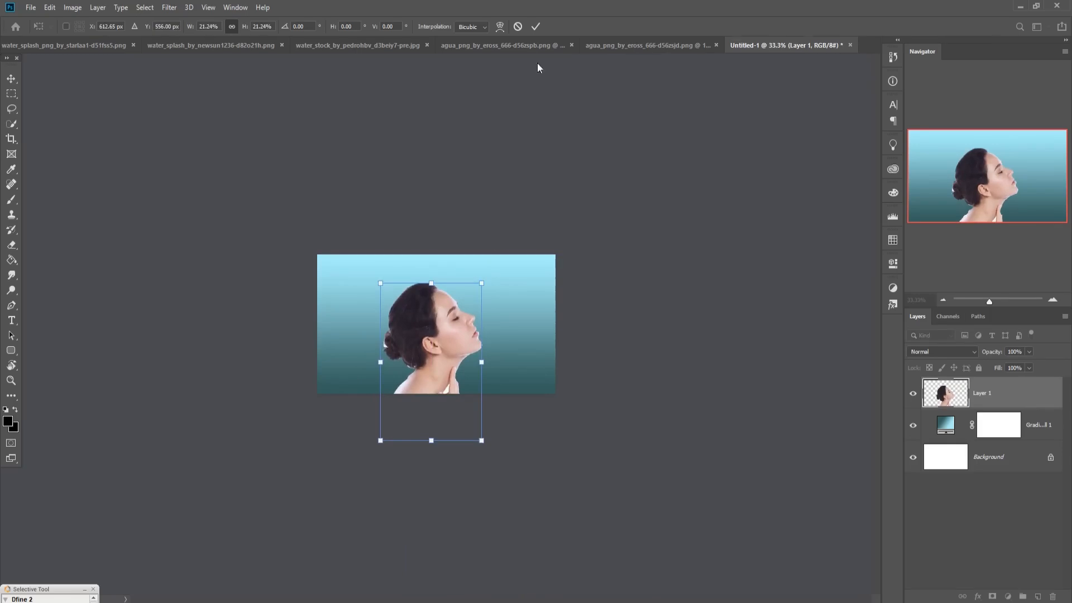
left_click(535, 26)
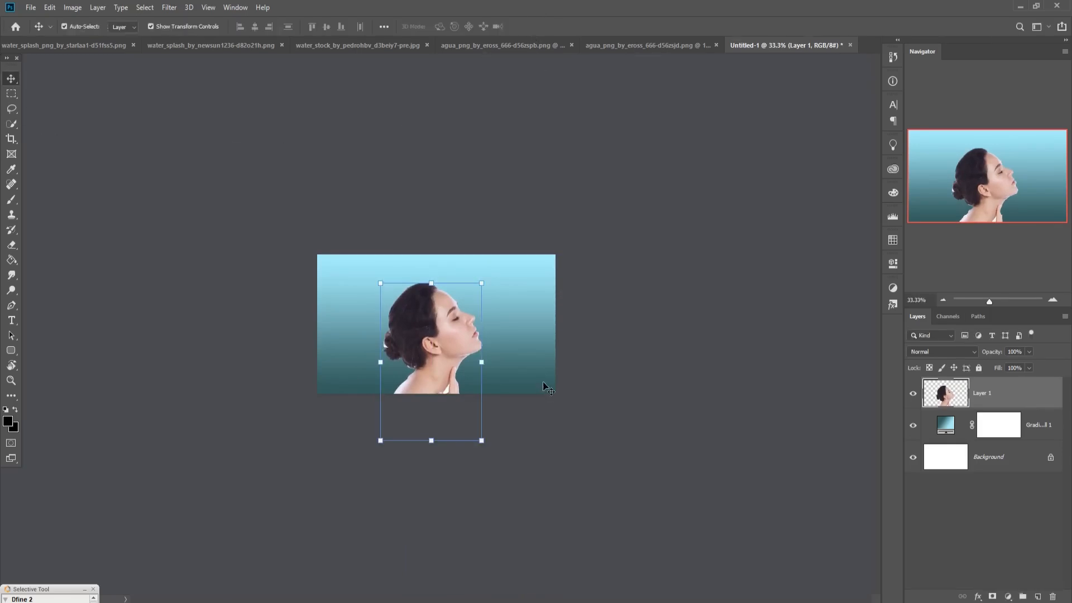
- Flip the woman's layer horizontally so that she faces left
key("ctrl+1")
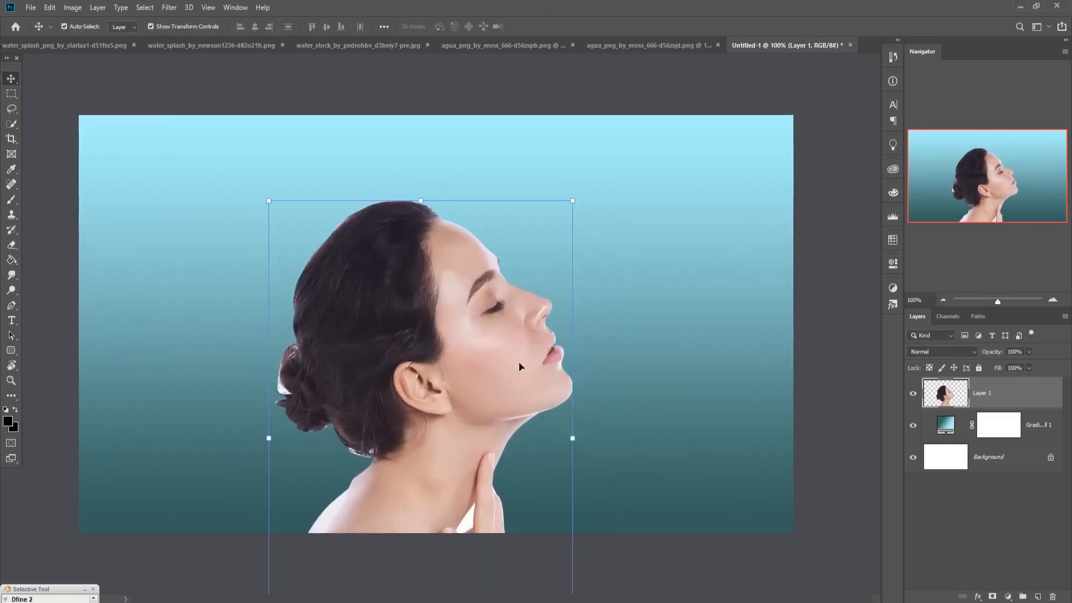
left_click(50, 7)
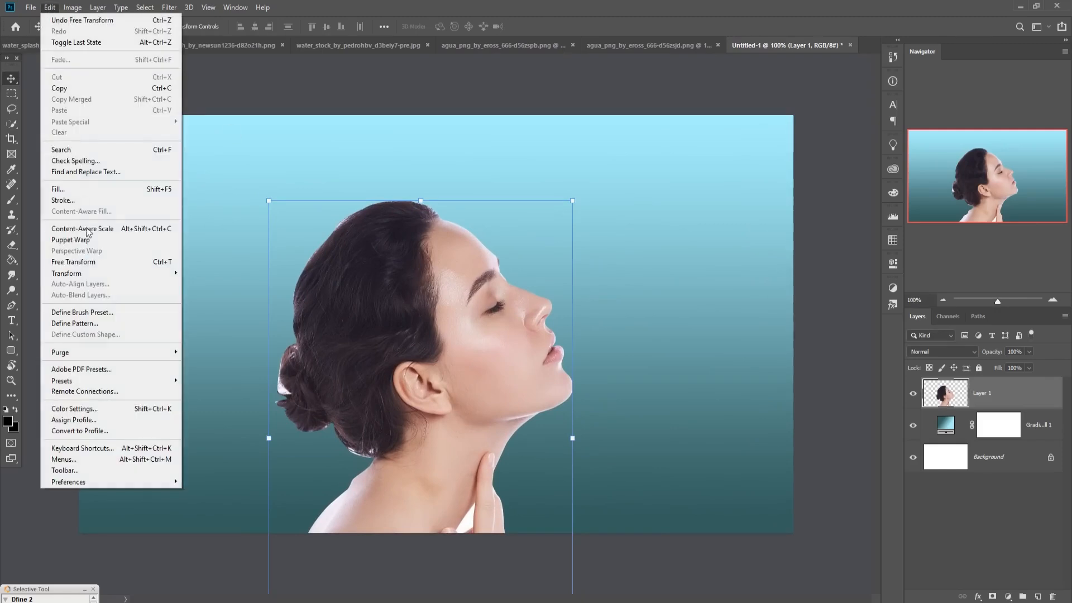
mouse_move(89, 273)
left_click(212, 403)
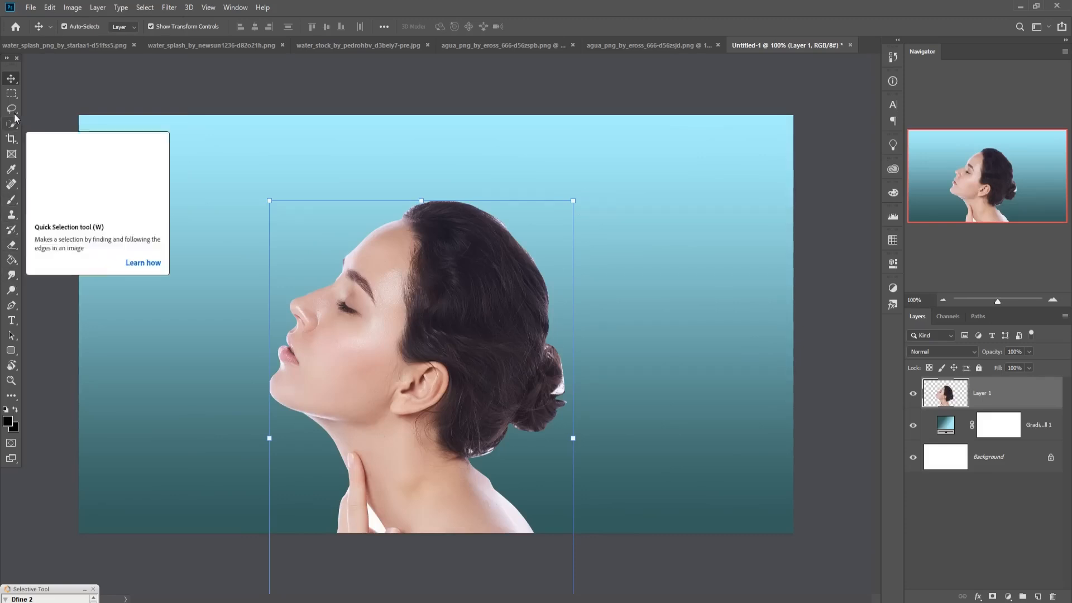
- Start a Pen tool path below the chin and trace it along the underside of the jaw
left_click(10, 307)
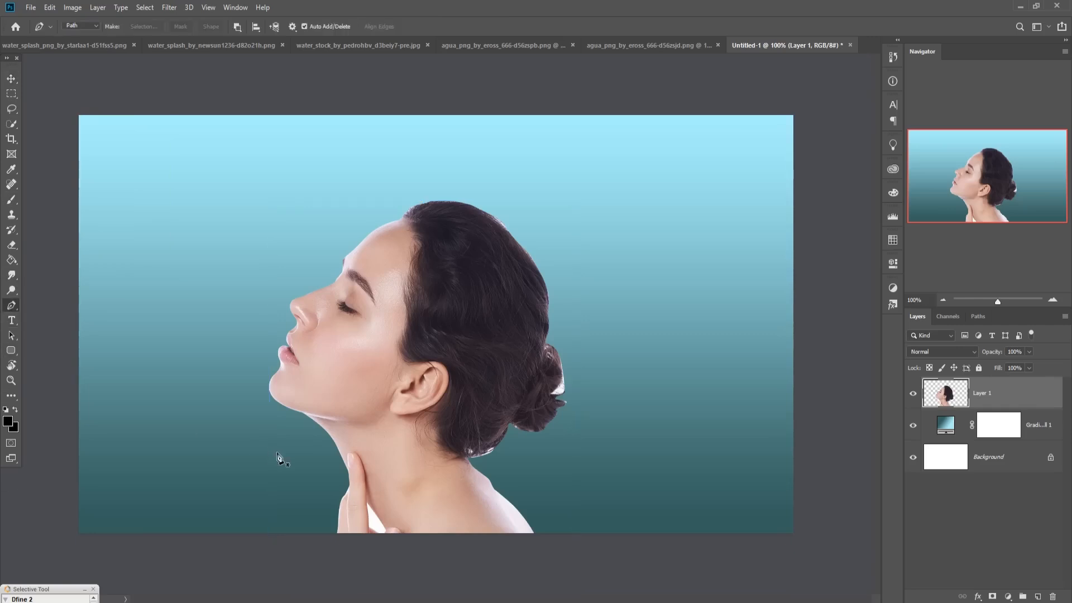
key("ctrl+plus")
key("ctrl+plus")
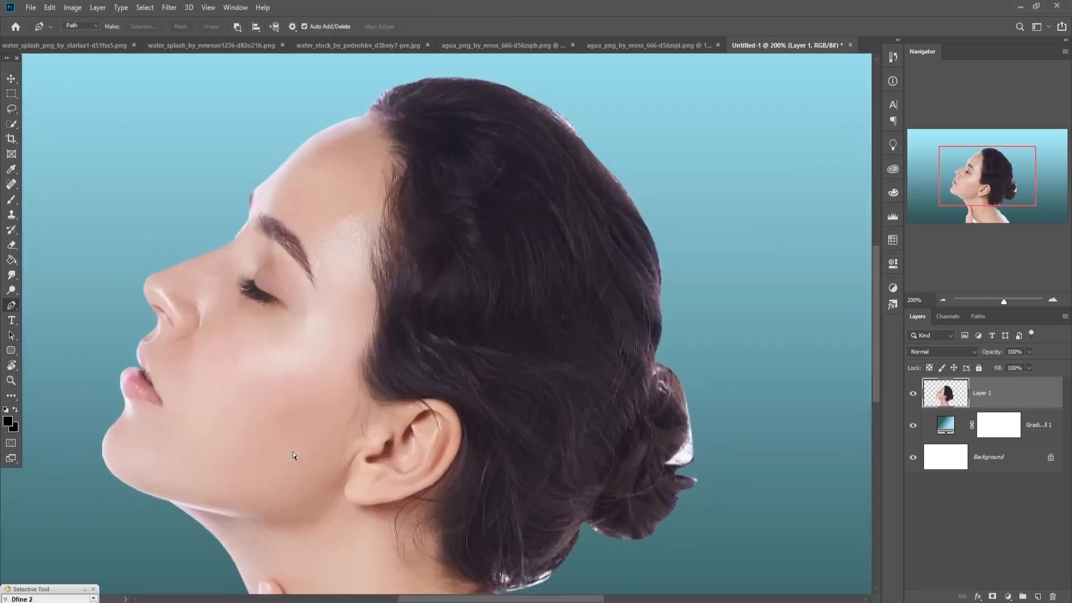
left_click_drag(275, 479, 429, 204)
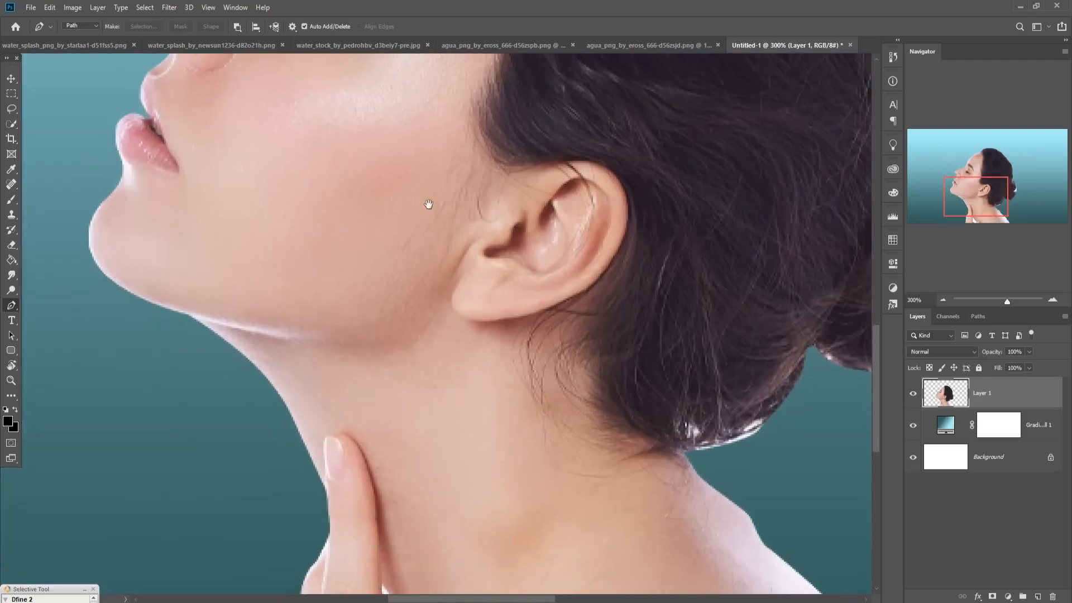
left_click(181, 317)
left_click(396, 358)
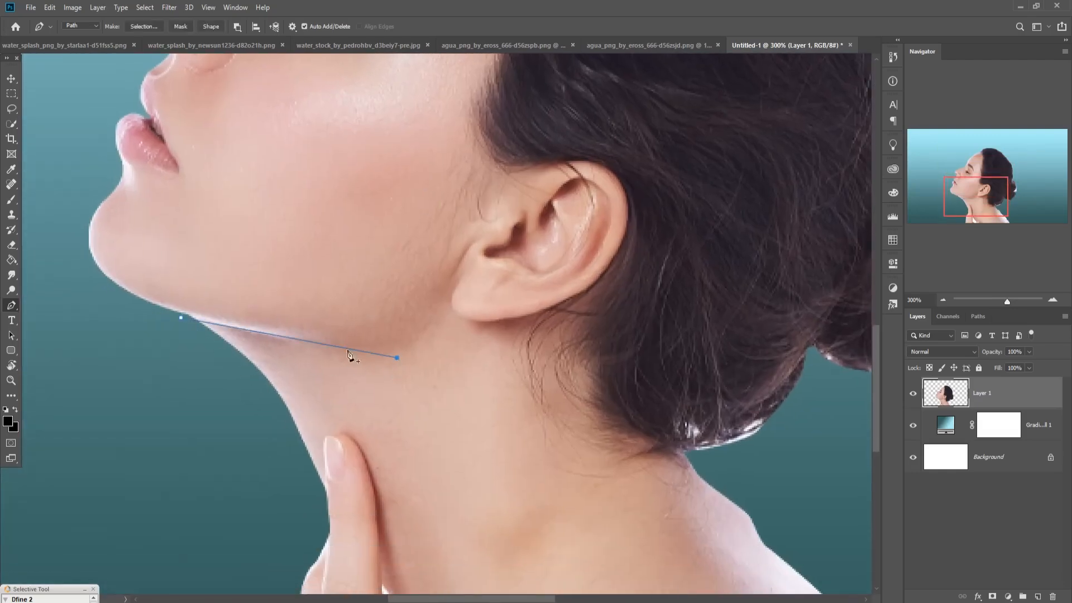
left_click_drag(286, 337, 281, 339)
left_click(396, 358)
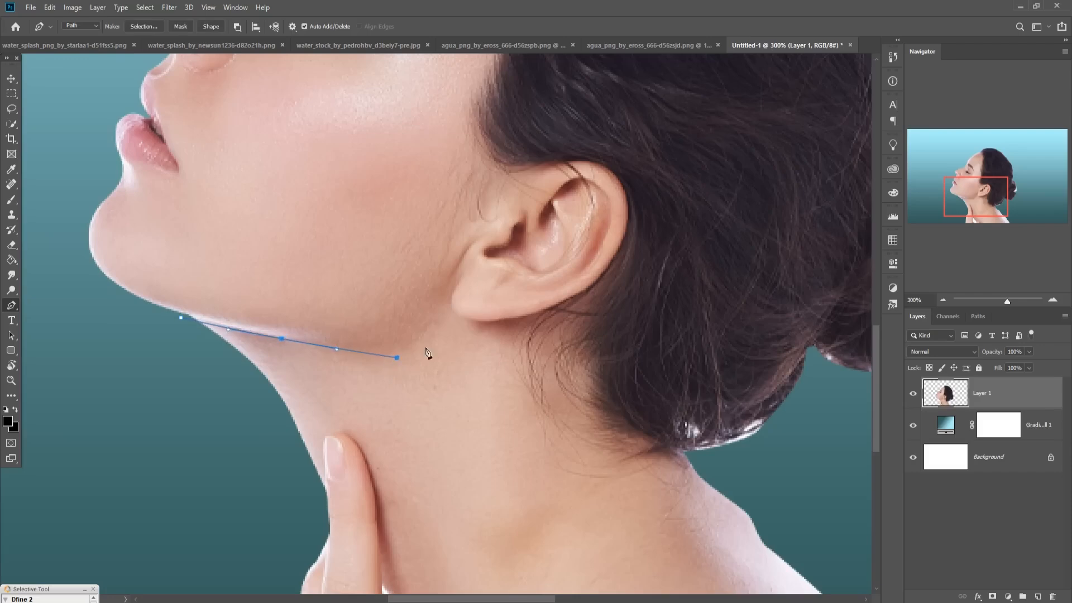
- Continue the path from the jaw around the earlobe and up the outer edge of the ear
left_click_drag(425, 346, 438, 337)
left_click_drag(456, 326, 410, 342)
left_click_drag(408, 340, 416, 341)
left_click_drag(463, 336, 489, 329)
left_click(525, 310)
left_click(555, 263)
left_click(561, 227)
left_click(547, 196)
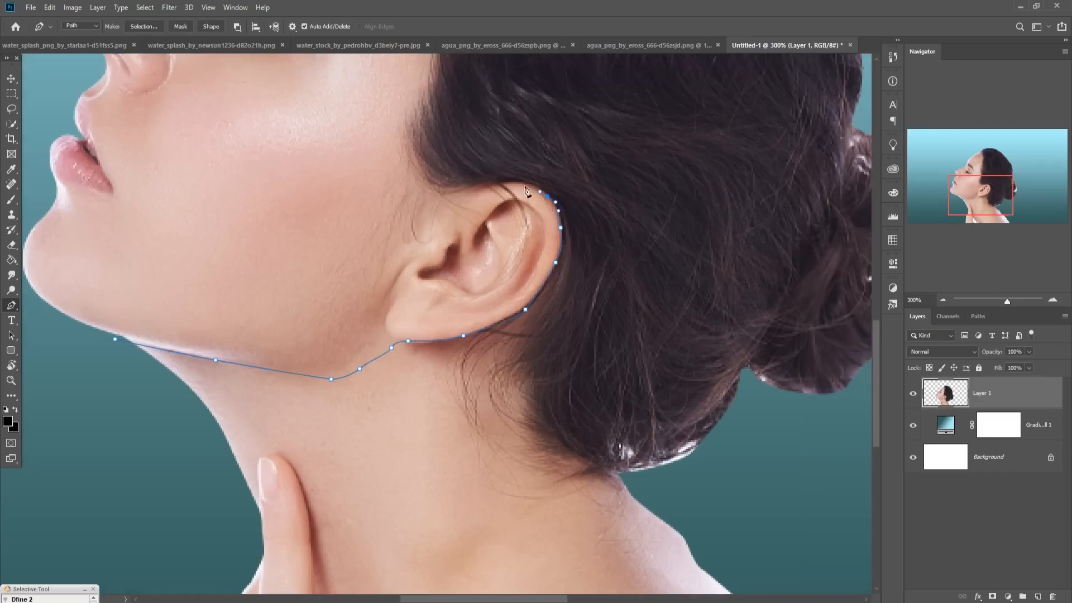
- Continue the path over the top of the ear and up the hairline to the top of the forehead
left_click(522, 185)
left_click(447, 191)
left_click(395, 222)
left_click_drag(383, 172, 419, 149)
left_click_drag(424, 113, 416, 68)
left_click_drag(417, 71, 414, 375)
left_click_drag(412, 345, 412, 330)
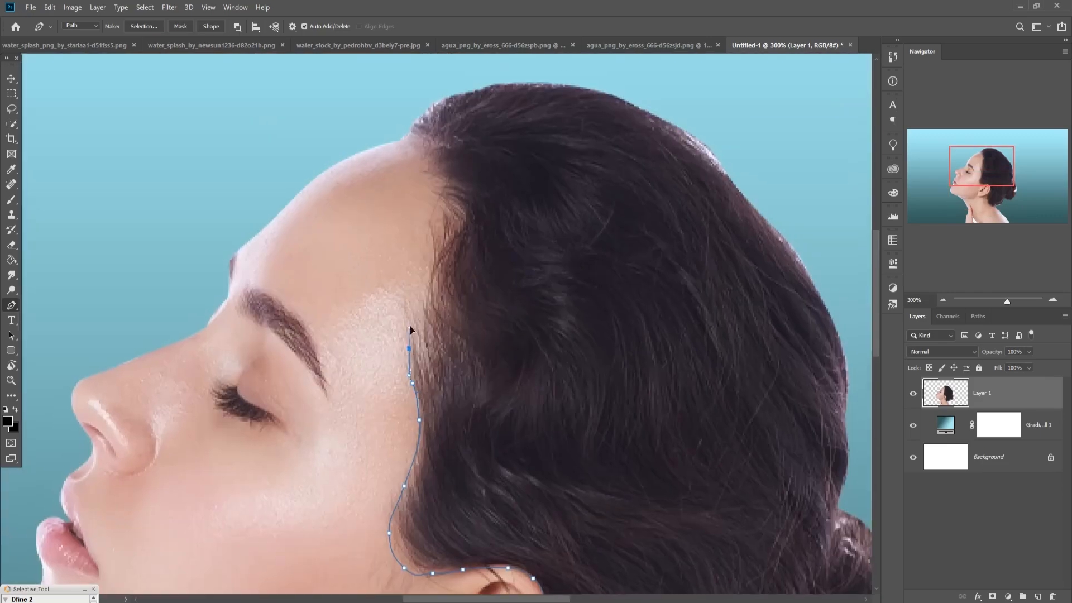
left_click_drag(424, 293, 434, 265)
left_click_drag(437, 247, 417, 305)
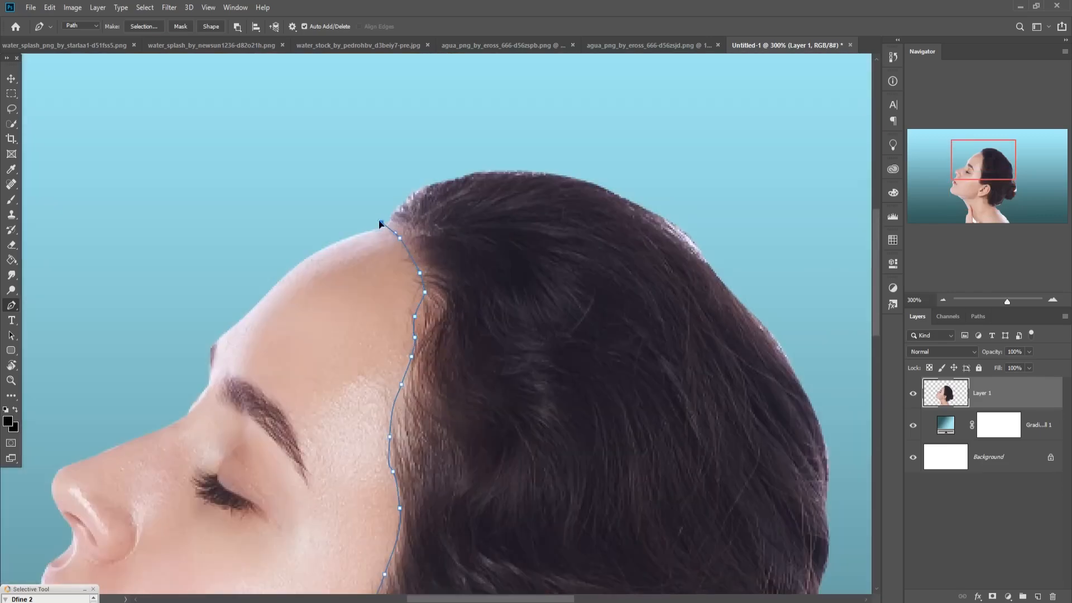
- Extend the path loosely around the outside of the hair and past the bun
left_click_drag(372, 192, 385, 183)
left_click_drag(490, 151, 519, 153)
left_click_drag(750, 198, 766, 211)
left_click_drag(815, 281, 556, 154)
left_click_drag(610, 256, 619, 279)
left_click_drag(648, 402, 654, 437)
- Loop the path below the canvas and up in front of the neck, closing it at the starting point under the chin
key("ctrl+1")
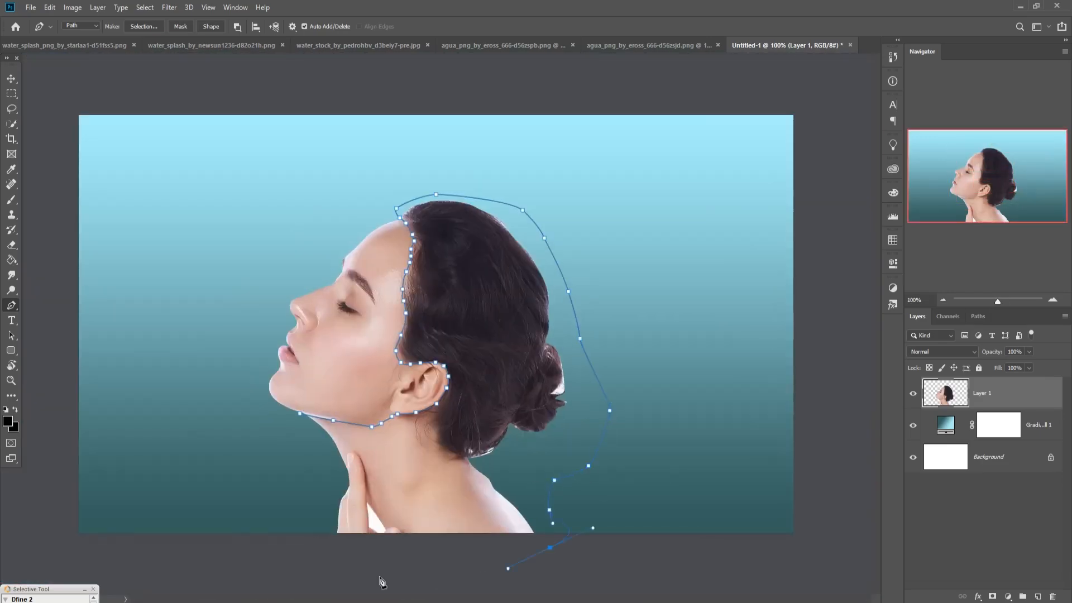
left_click_drag(366, 575, 335, 574)
left_click_drag(301, 549, 295, 533)
left_click_drag(287, 492, 290, 483)
left_click_drag(305, 465, 305, 458)
left_click(292, 434)
left_click(292, 422)
left_click(299, 413)
- Convert the closed path into a new anti-aliased selection with 0 pixels feather and invert the selection
right_click(581, 379)
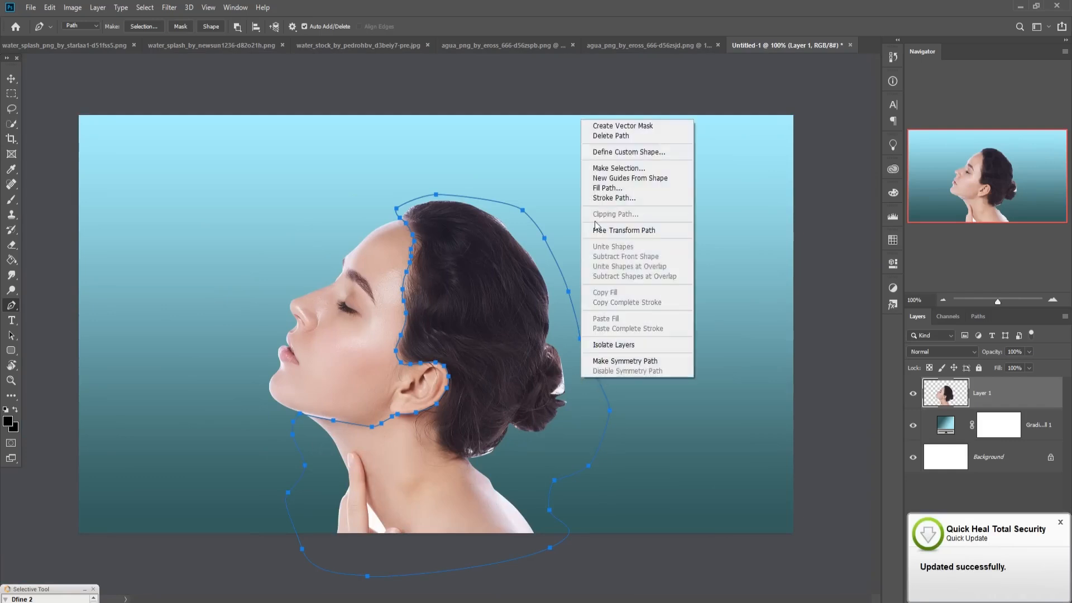
left_click(600, 168)
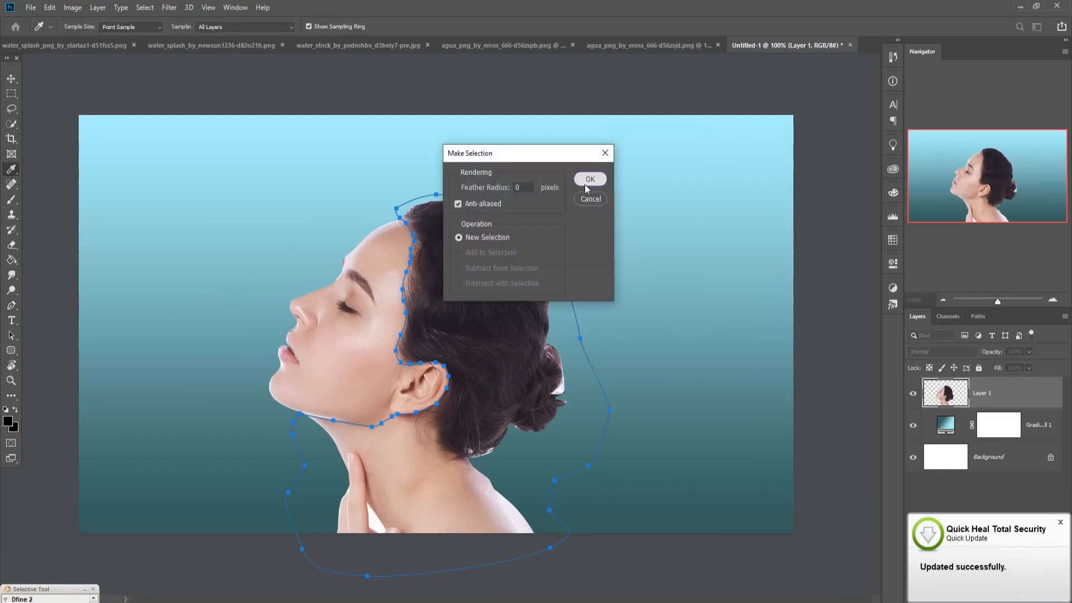
left_click(589, 179)
left_click(144, 8)
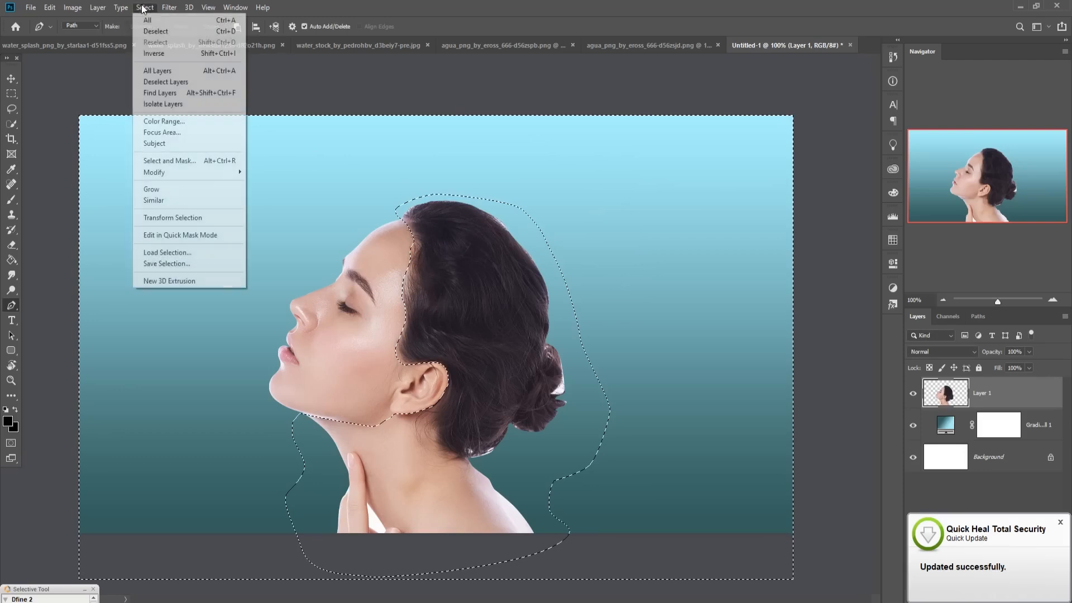
left_click(153, 53)
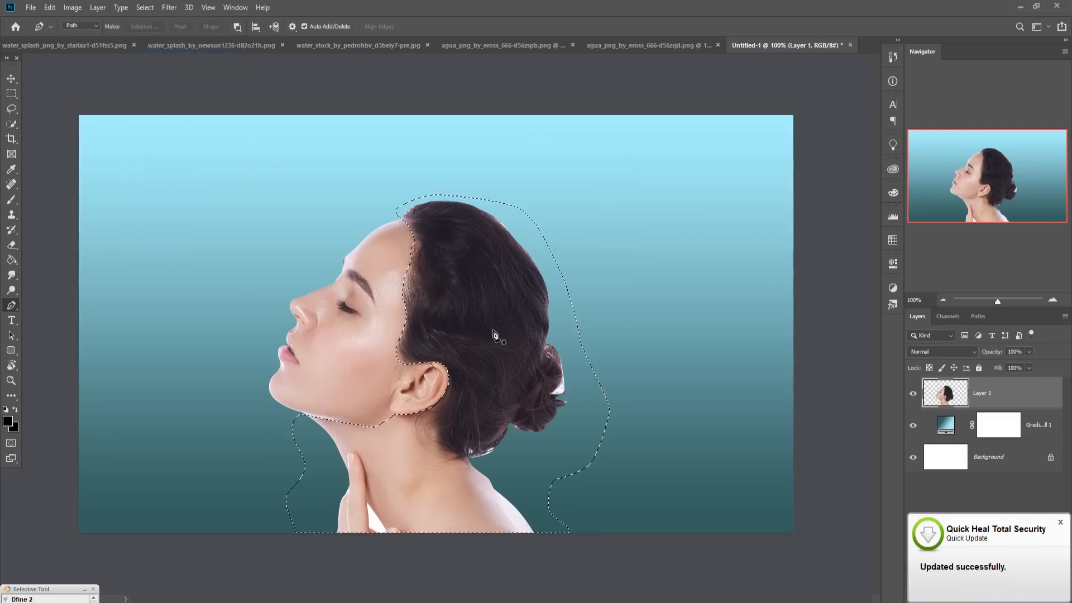
- Delete the selected hair, neck and hand from the woman's layer and deselect
key("Delete")
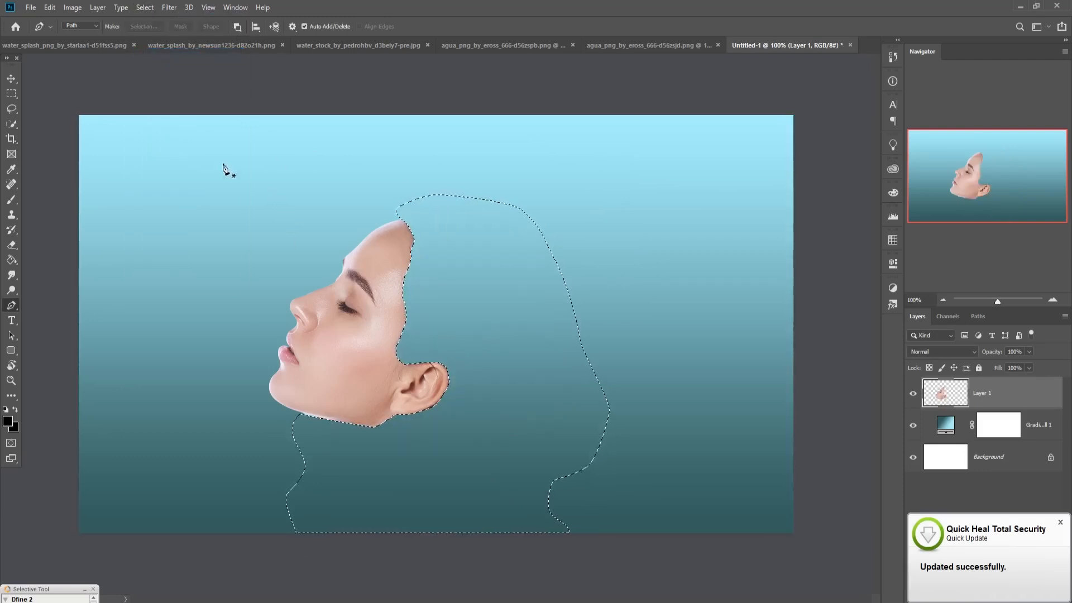
left_click(145, 7)
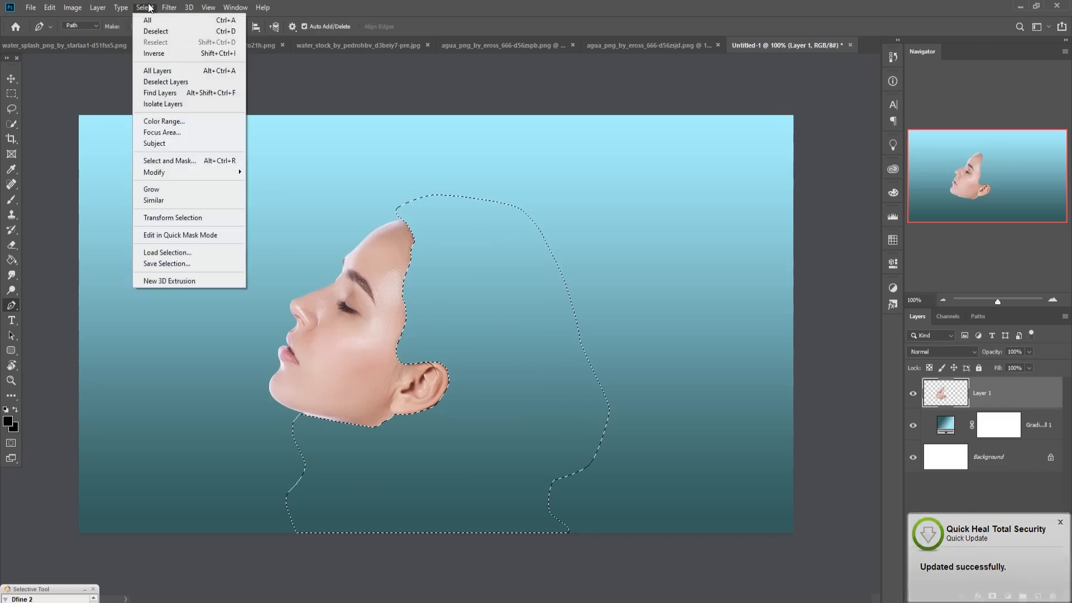
left_click(149, 33)
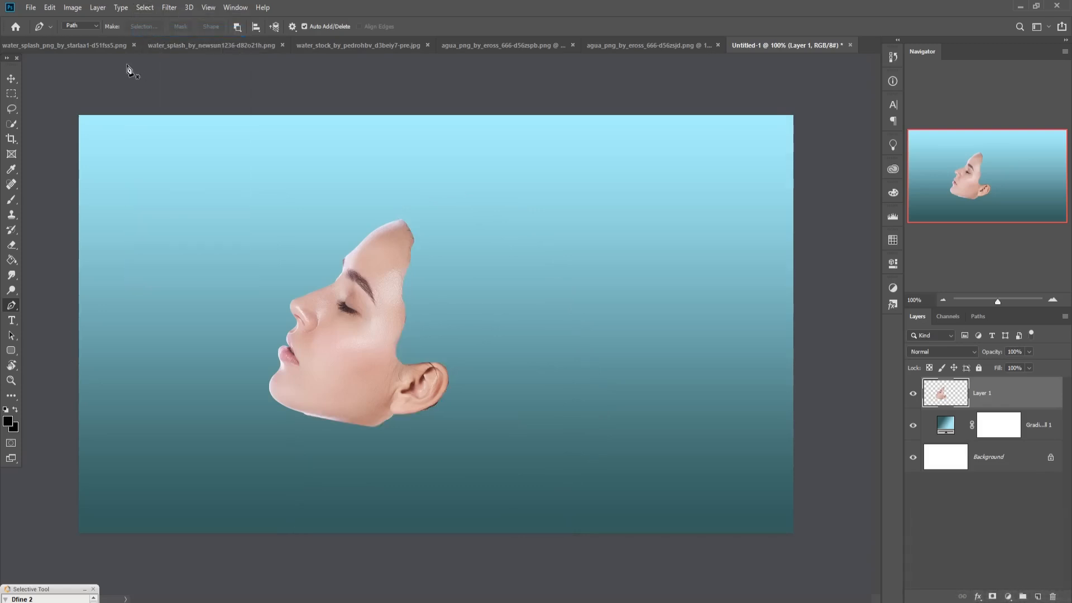
- Rotate the face layer by -20.21° so the profile stands more upright, shift it slightly and apply the transform
left_click(11, 81)
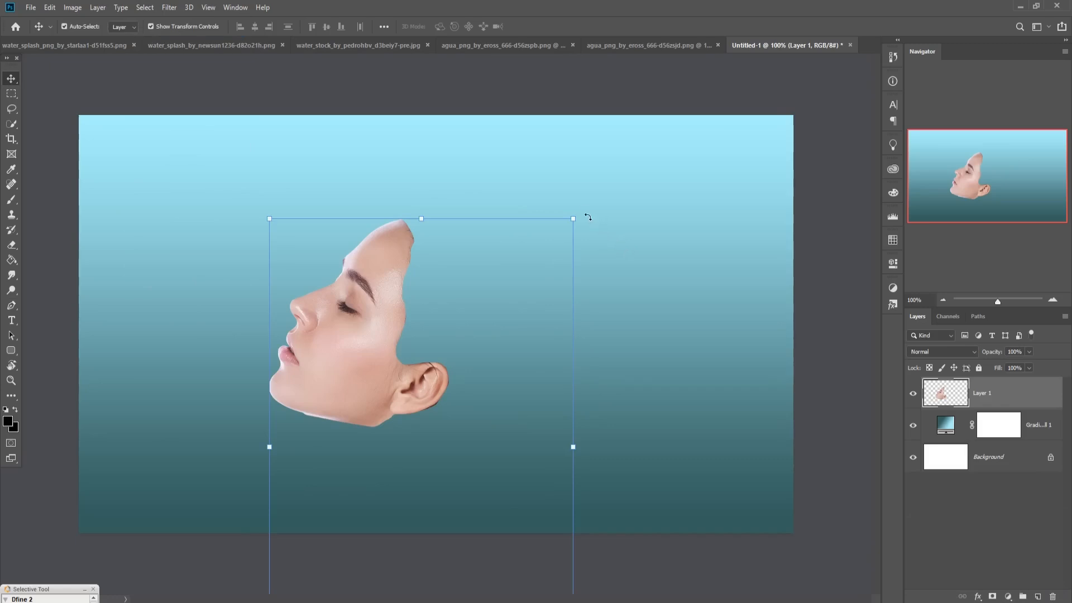
left_click_drag(587, 217, 498, 167)
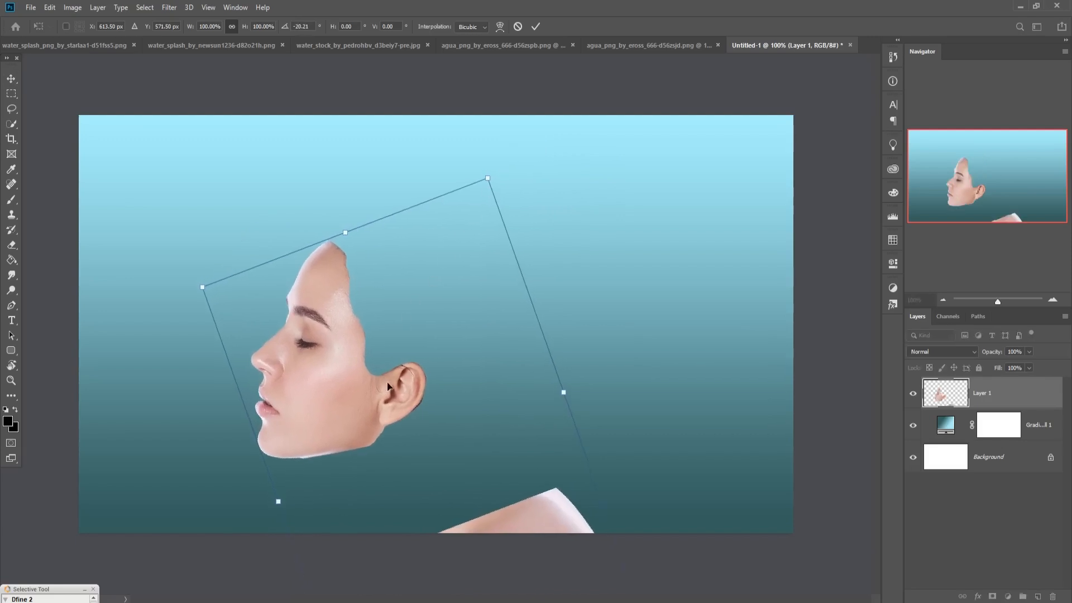
left_click_drag(387, 385, 402, 374)
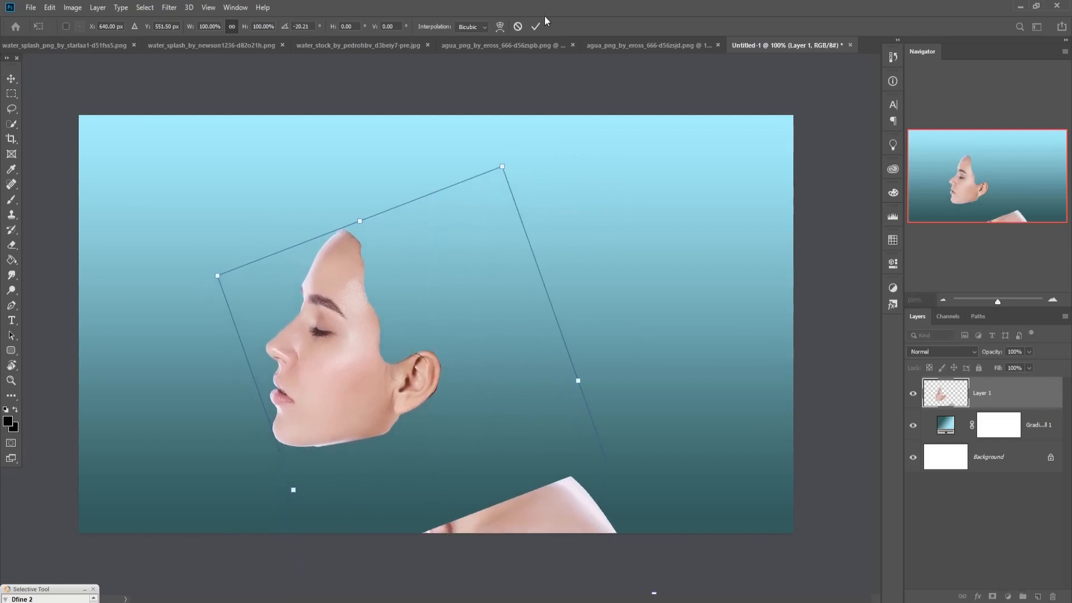
left_click(534, 27)
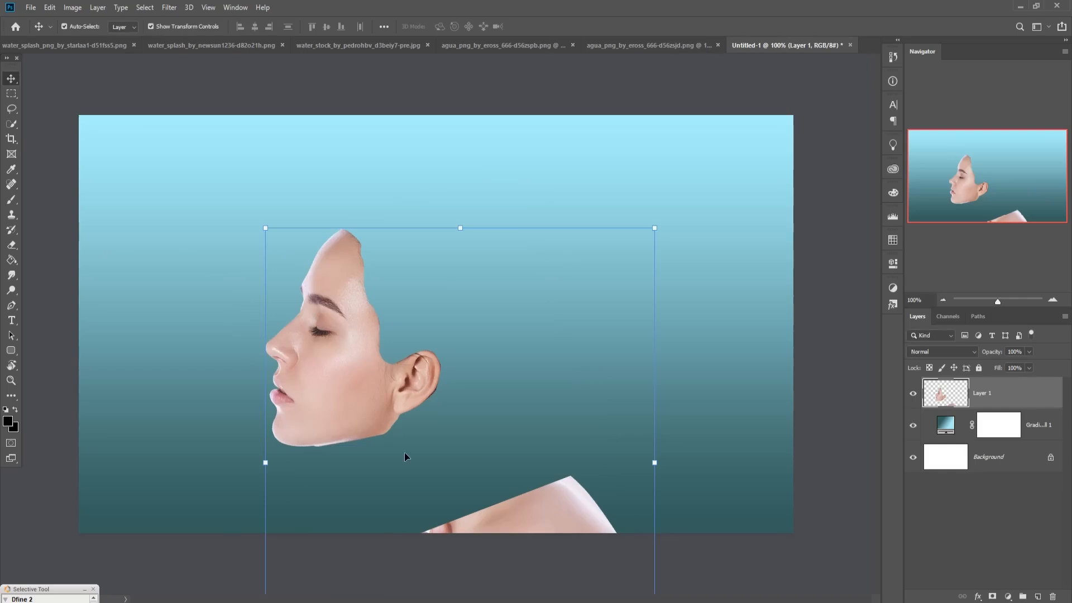
- Choose the Eraser tool and enlarge its brush to 200 pixels
left_click(11, 245)
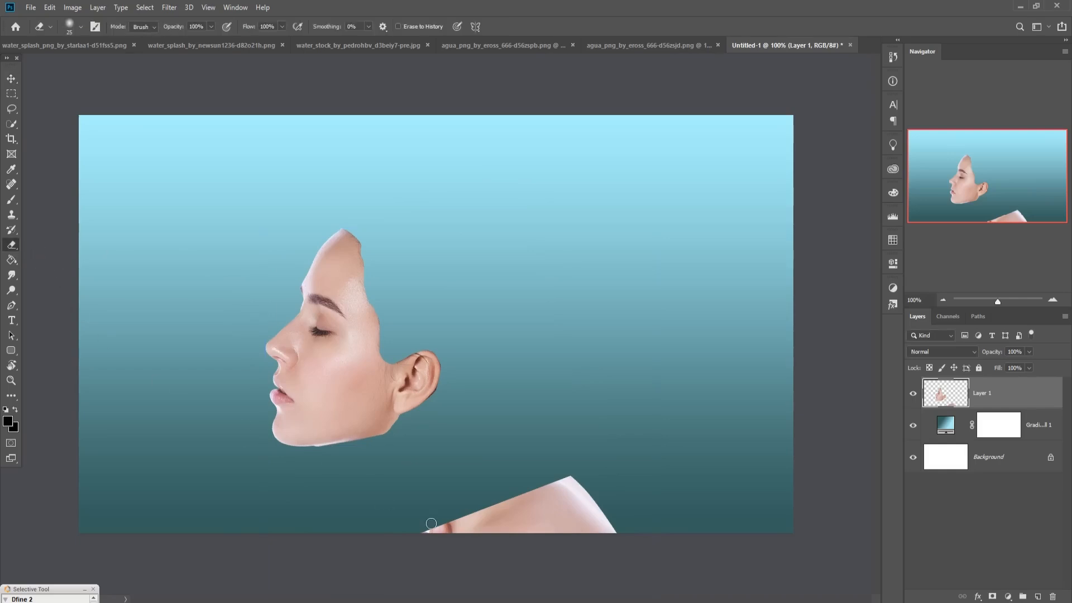
key("bracketright")
key("bracketright")
key("bracketright")
key("bracketright")
key("bracketright")
key("bracketright")
key("bracketright")
key("bracketright")
key("bracketright")
key("bracketright")
- Scale the layer to 121.86% with the leftover shoulders and hand positioned on the canvas, and erase that leftover
left_click(11, 79)
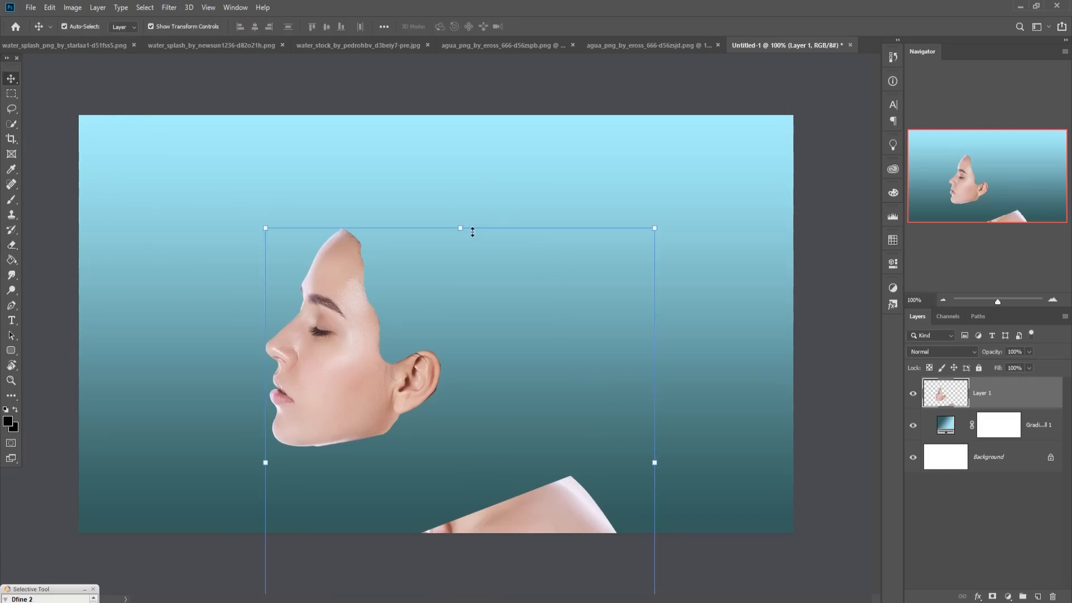
left_click_drag(472, 231, 471, 358)
left_click_drag(471, 424, 442, 201)
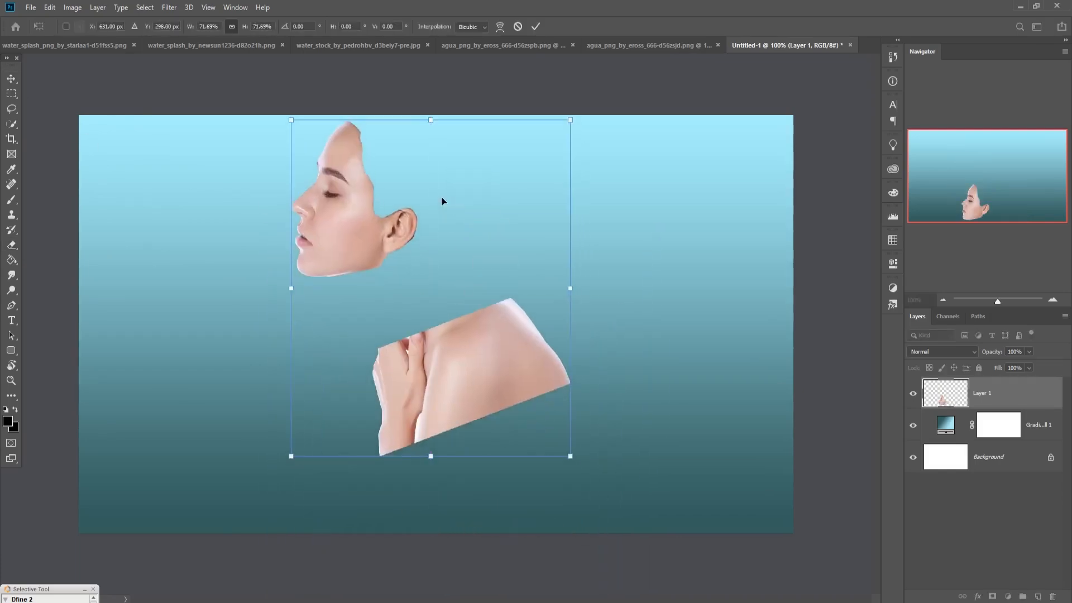
left_click_drag(584, 473, 692, 597)
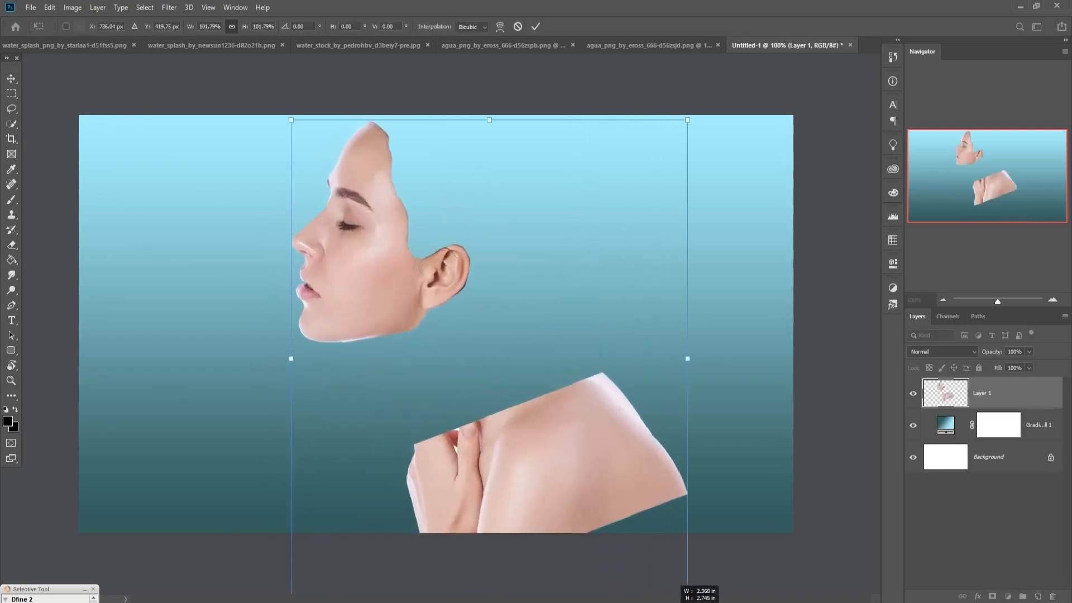
left_click_drag(585, 438, 531, 364)
left_click_drag(612, 494, 690, 585)
left_click_drag(579, 447, 563, 315)
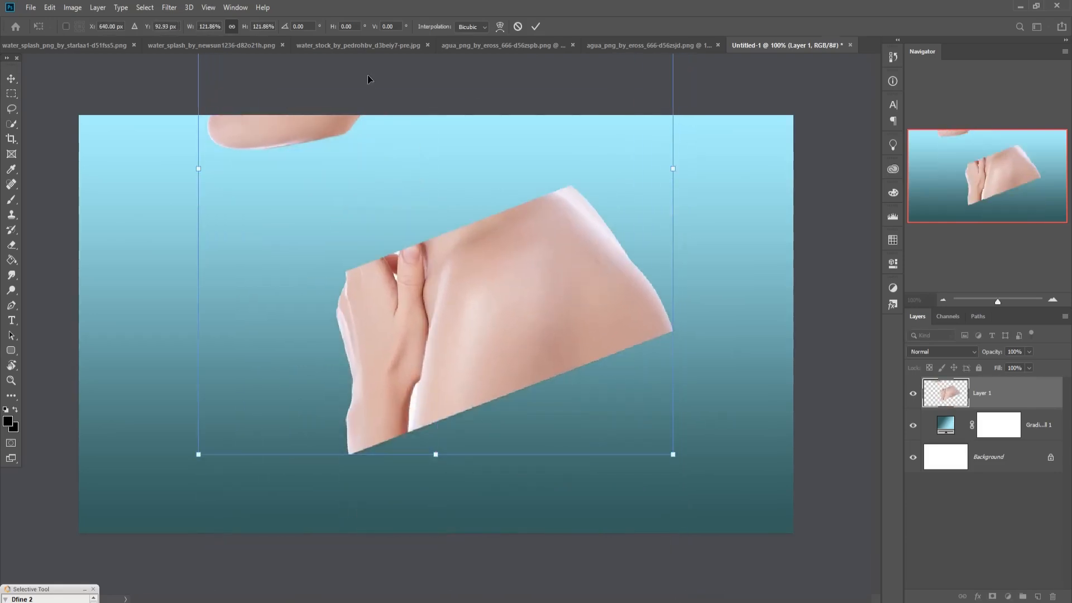
left_click(12, 244)
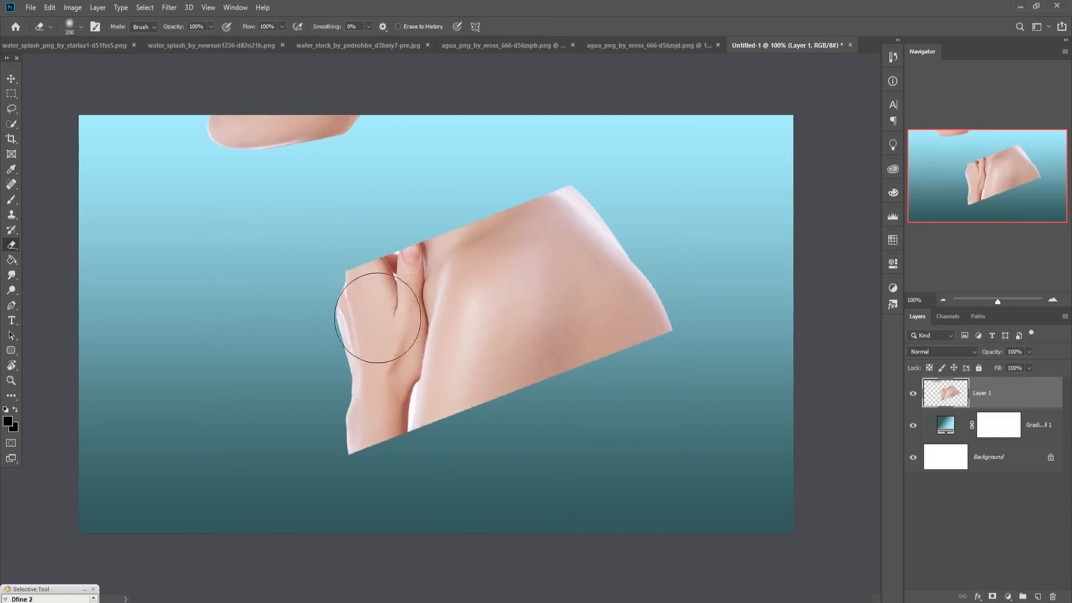
mouse_move(377, 318)
left_mouse_down()
mouse_move(491, 330)
mouse_move(813, 268)
mouse_move(742, 346)
left_mouse_up()
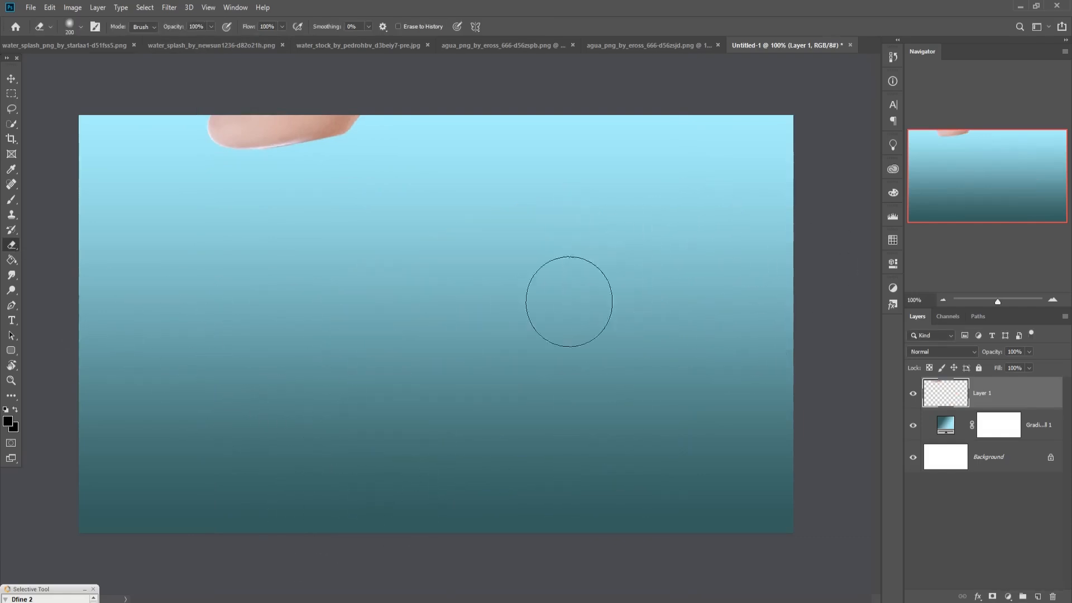
- Bring the face back to the middle of the canvas, scaled to 103.64% and rotated by -6.62°
left_click(11, 78)
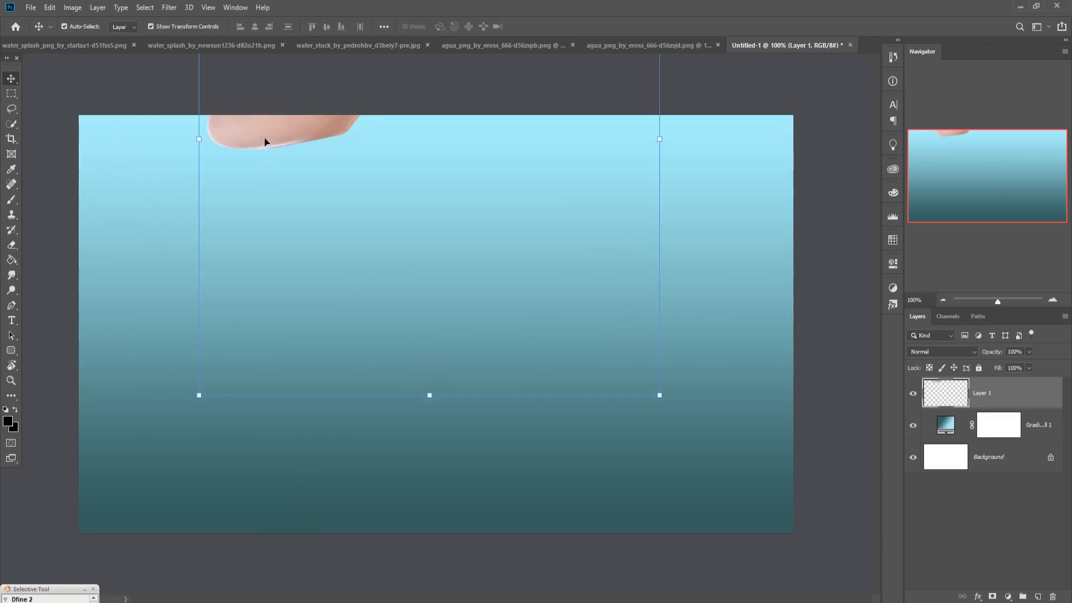
left_click_drag(265, 142, 295, 428)
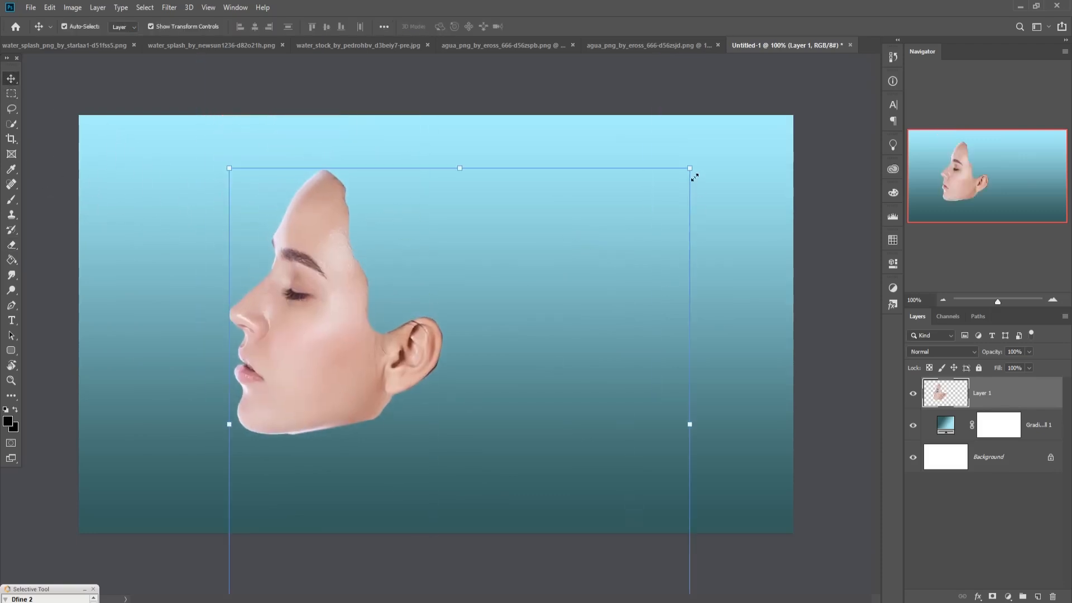
left_click_drag(694, 176, 729, 99)
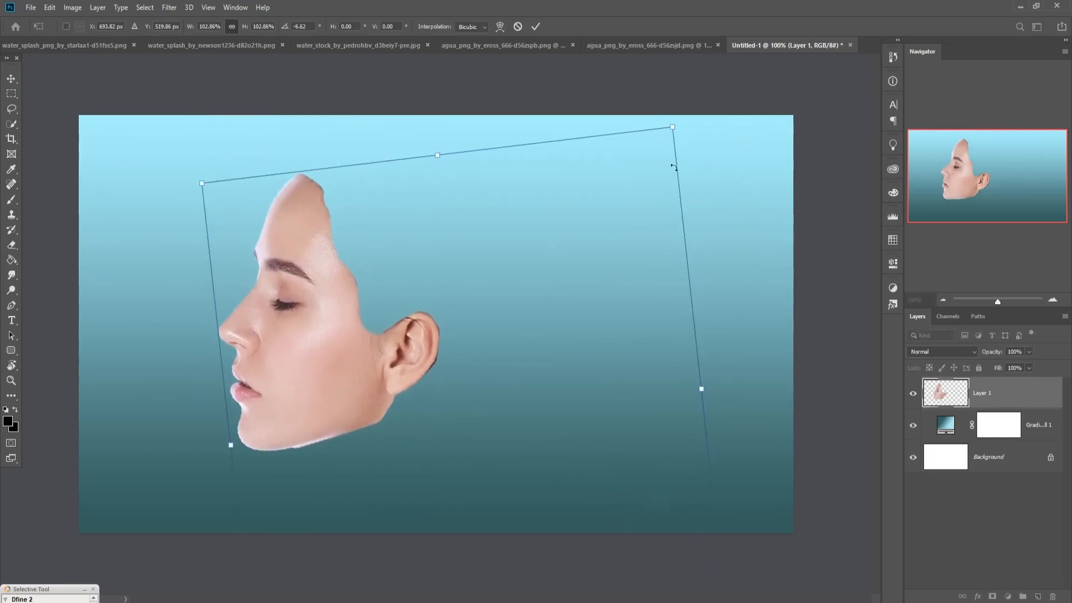
left_click_drag(282, 410, 360, 421)
left_click_drag(752, 133, 754, 131)
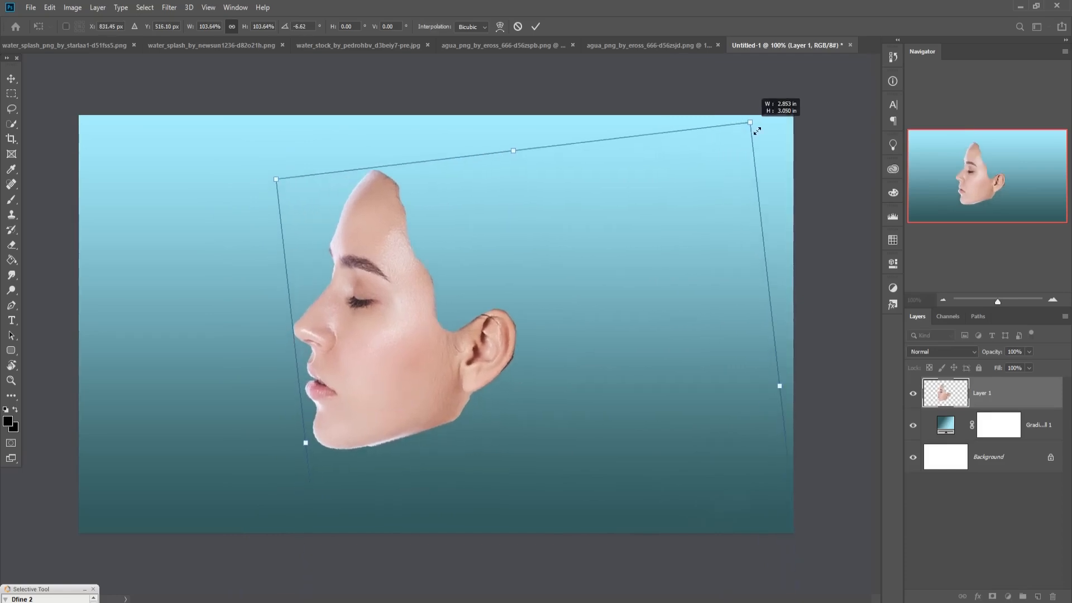
left_click_drag(428, 335, 423, 362)
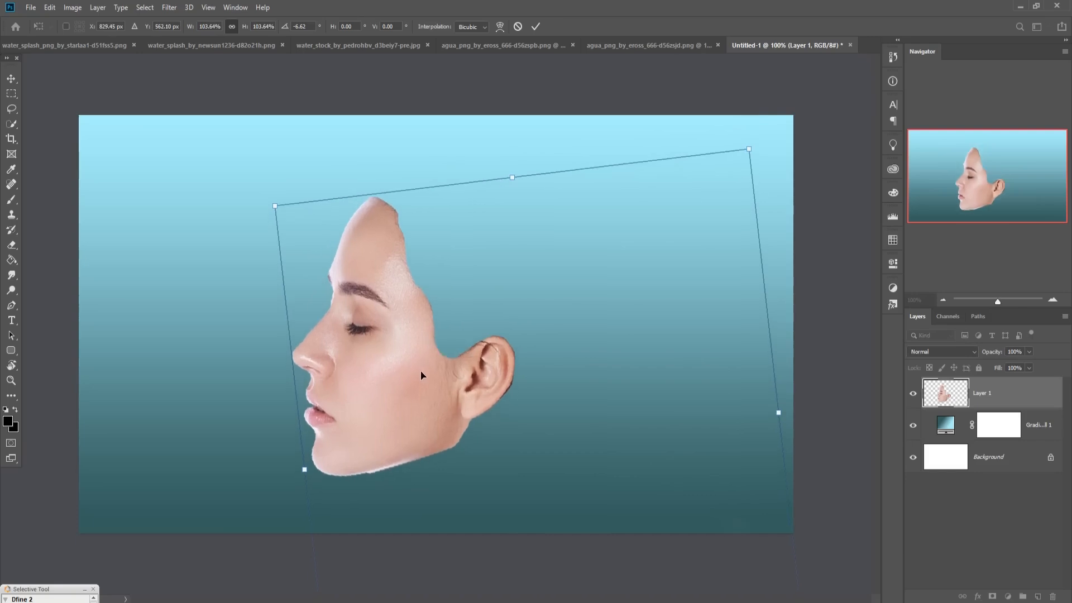
left_click(535, 26)
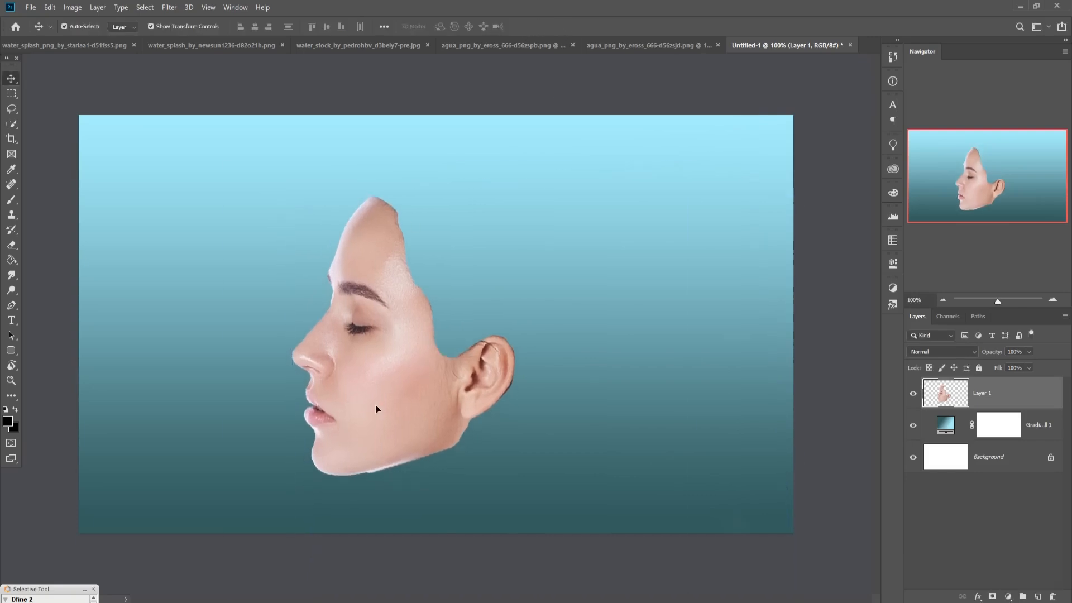
- Duplicate the face layer and hide the original beneath it
right_click(1036, 409)
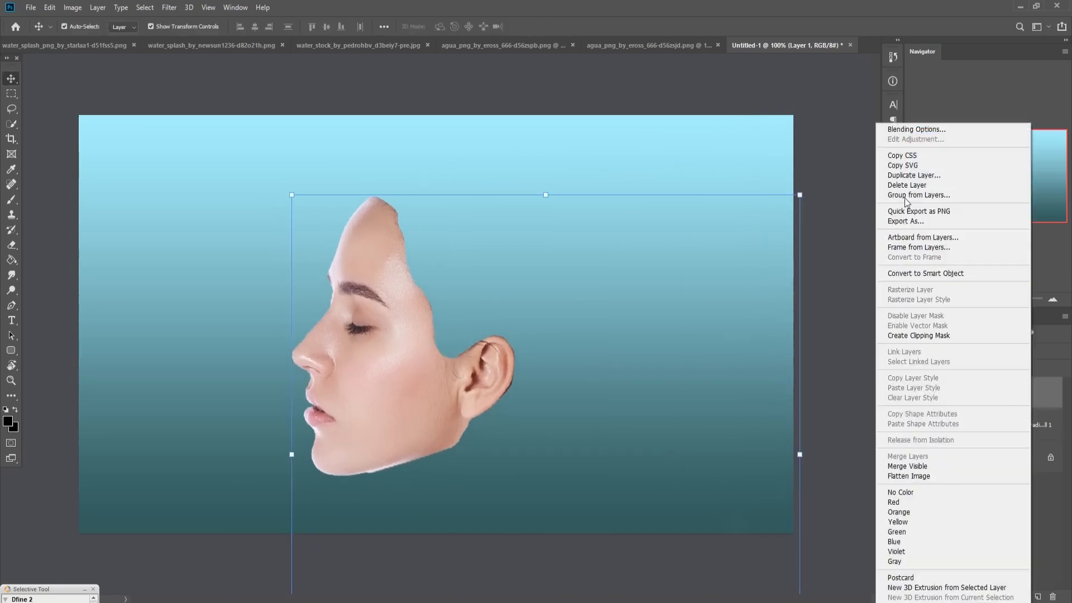
left_click(910, 175)
left_click(629, 174)
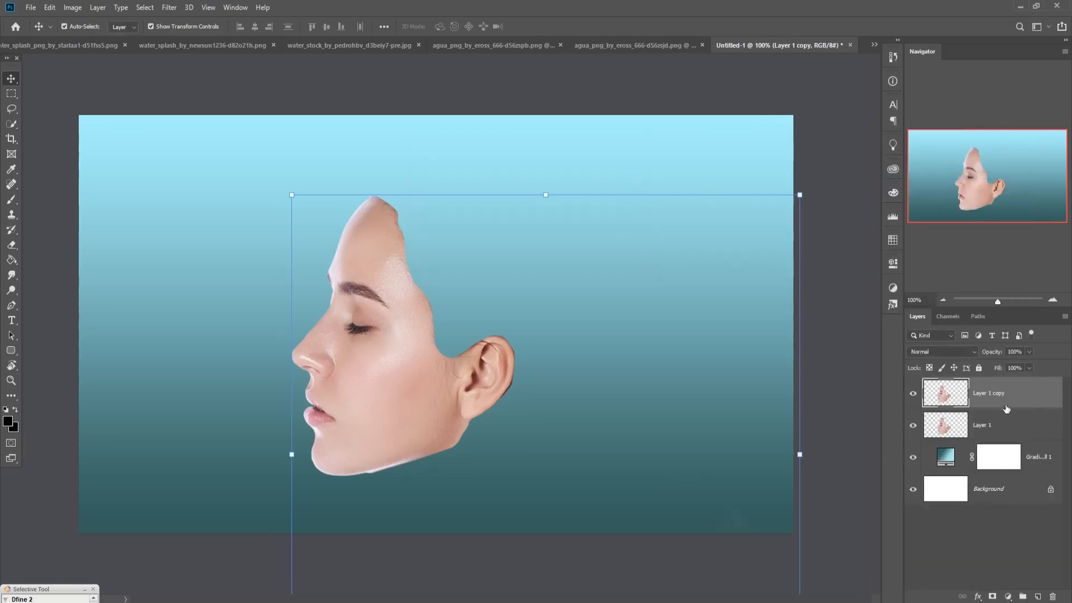
- In the Camera Raw filter on the face copy, set Contrast to +85, Shadows to -33 and Blacks to -99
left_click(169, 7)
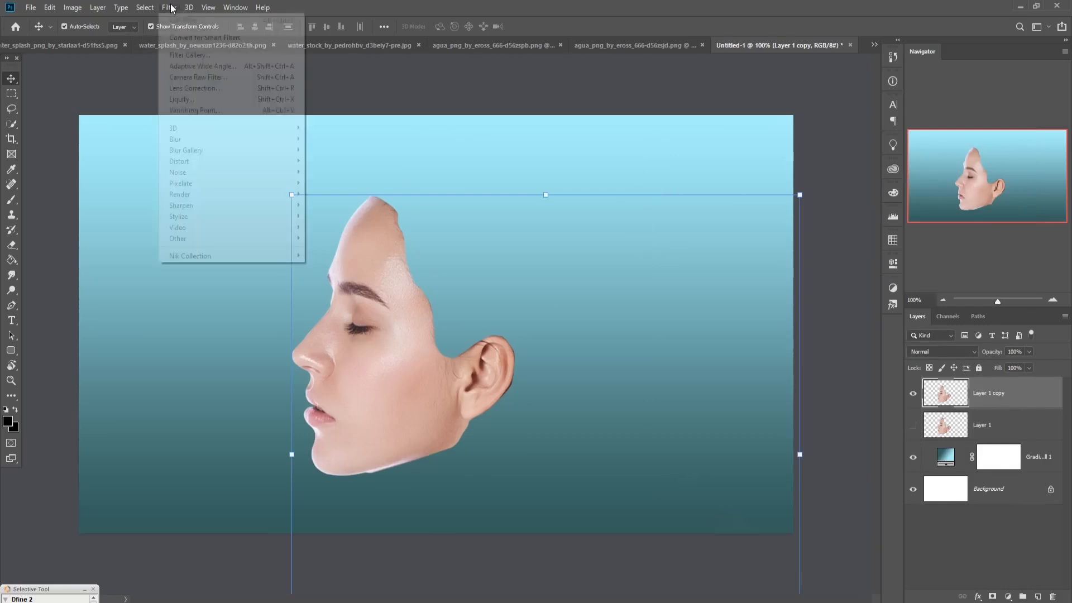
left_click(183, 77)
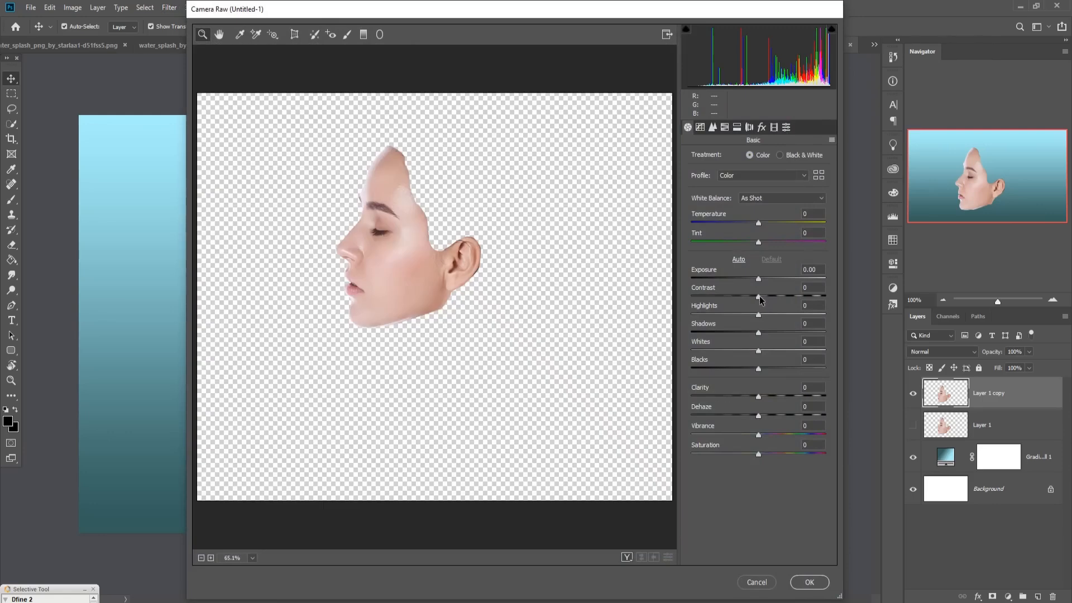
left_click_drag(759, 297, 815, 295)
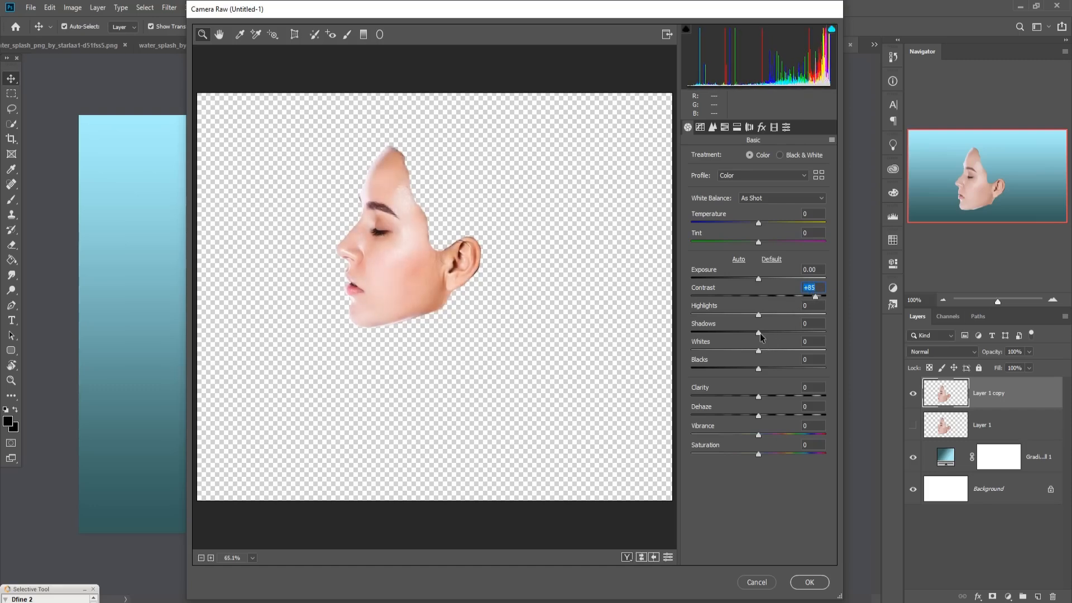
left_click_drag(759, 333, 736, 331)
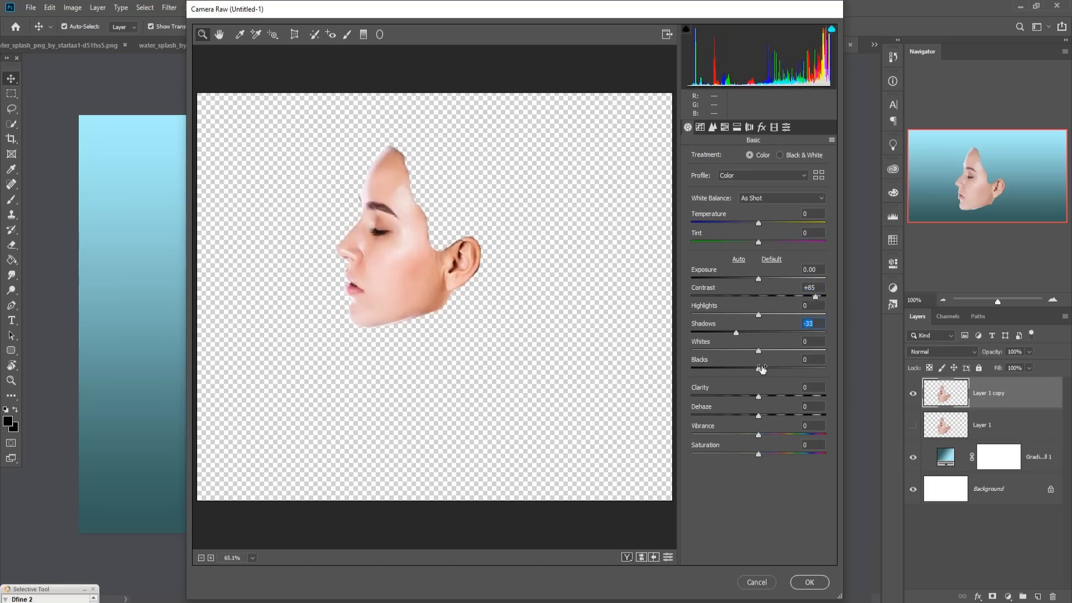
left_click_drag(758, 368, 691, 364)
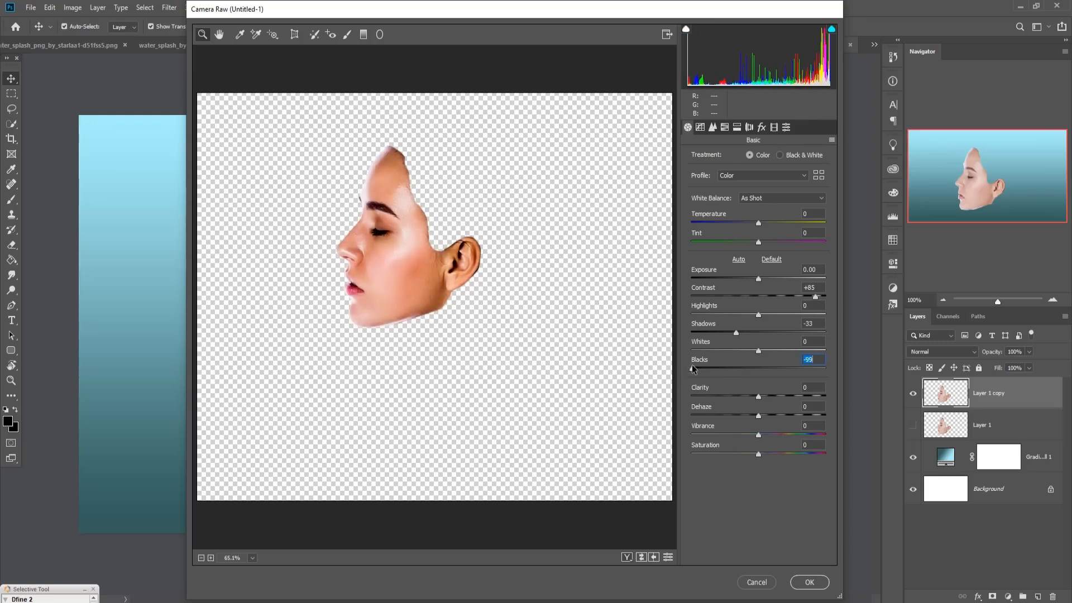
- Set the Aquas saturation to +7 and the overall Saturation to -51, and apply the Camera Raw filter
left_click(725, 128)
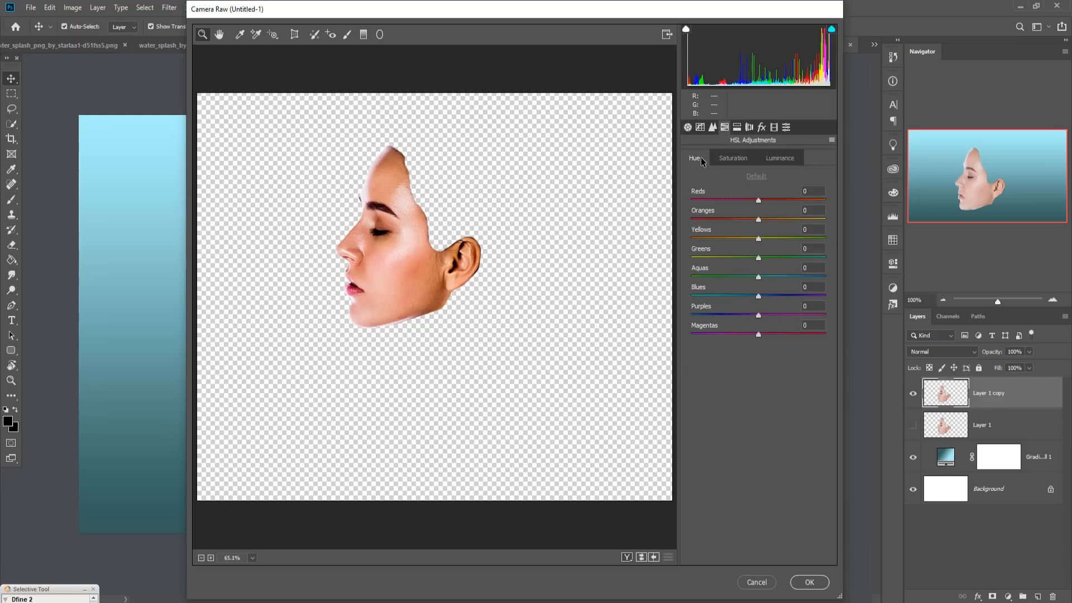
left_click(729, 160)
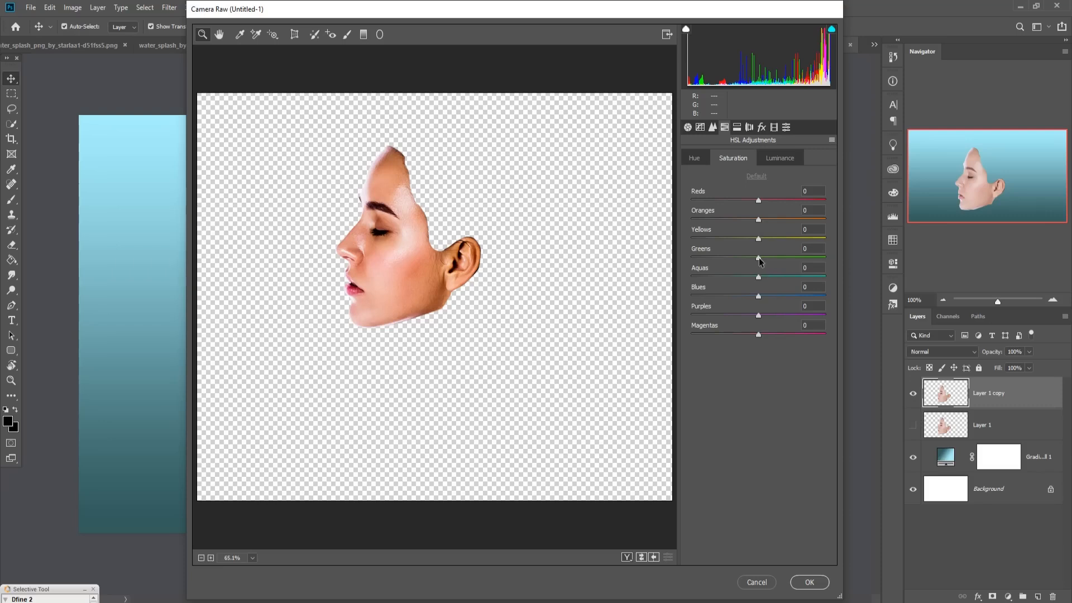
mouse_move(759, 277)
left_mouse_down()
mouse_move(810, 276)
mouse_move(763, 279)
left_mouse_up()
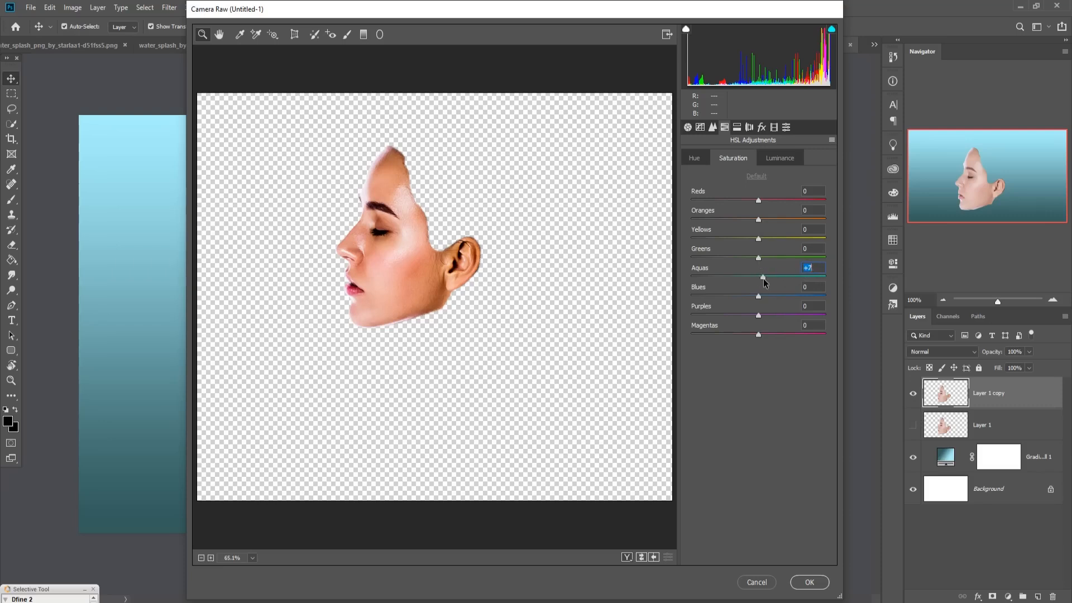
left_click(687, 128)
left_click_drag(758, 454, 724, 451)
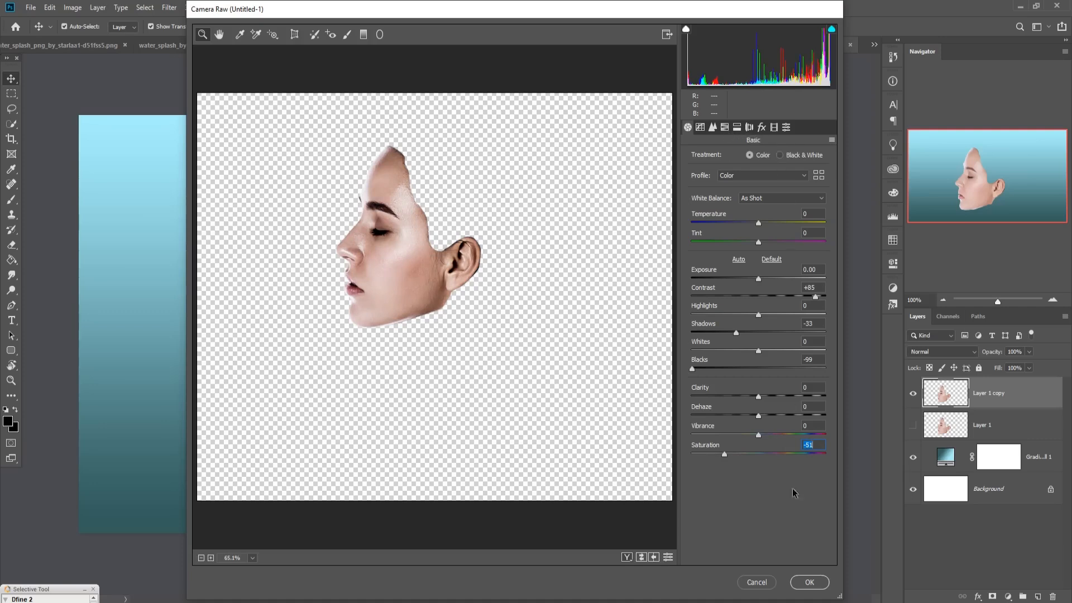
left_click(808, 585)
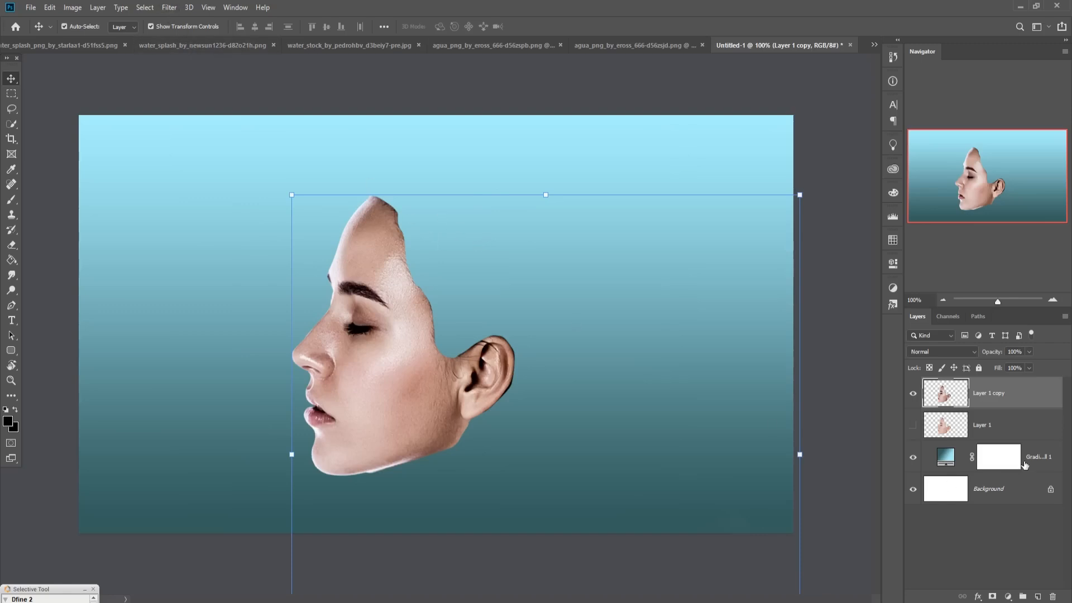
- Add a Hue/Saturation adjustment layer above the face copy and clip it to that layer
left_click(1008, 595)
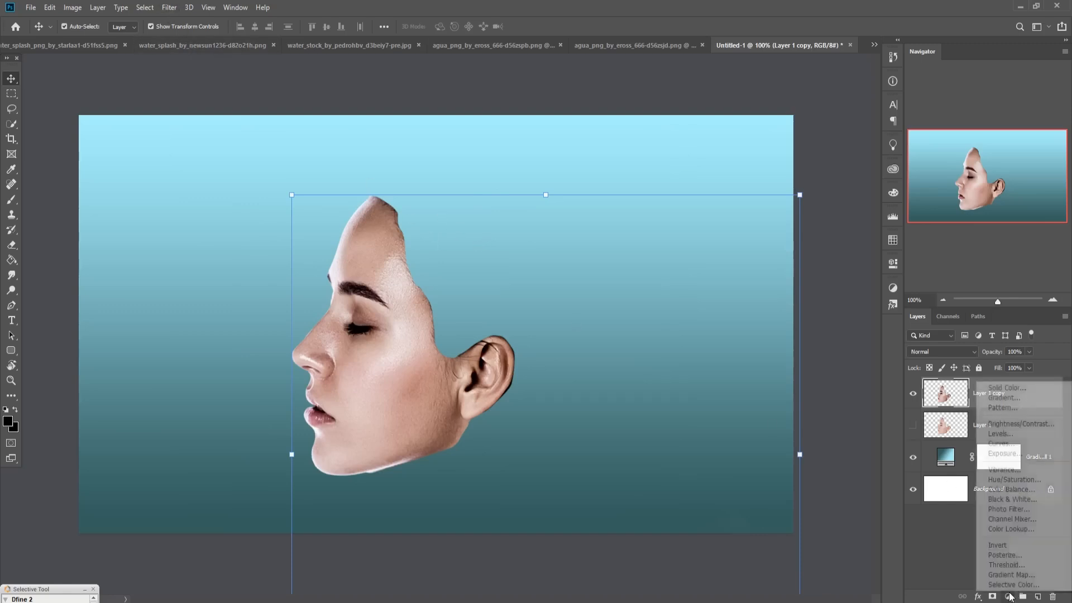
left_click(1012, 480)
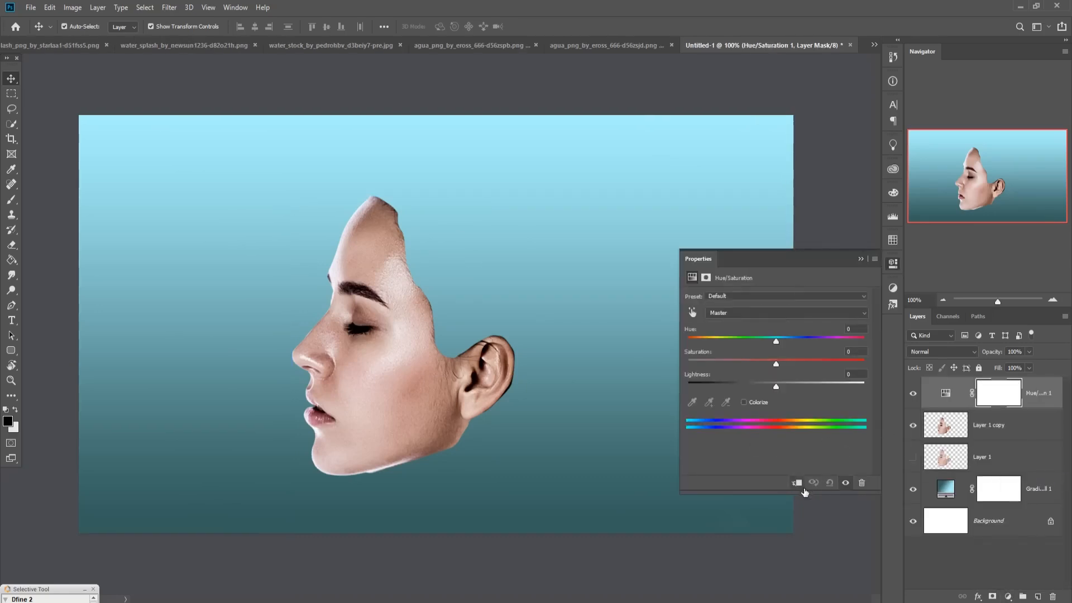
left_click(803, 488)
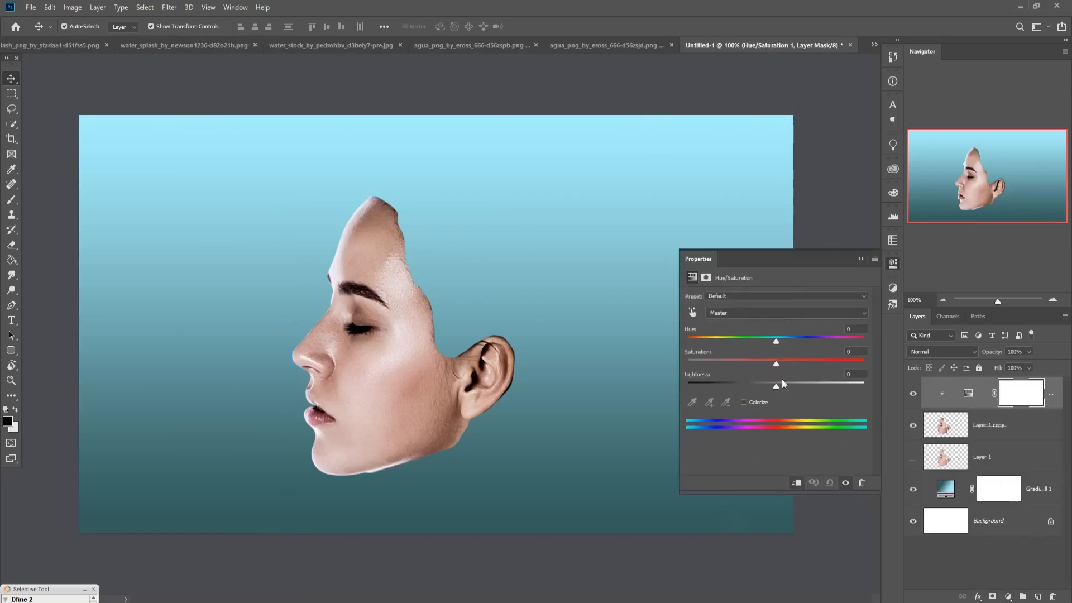
- Colorize the face in teal with Hue 187, Saturation 22 and Lightness -5
left_click(743, 402)
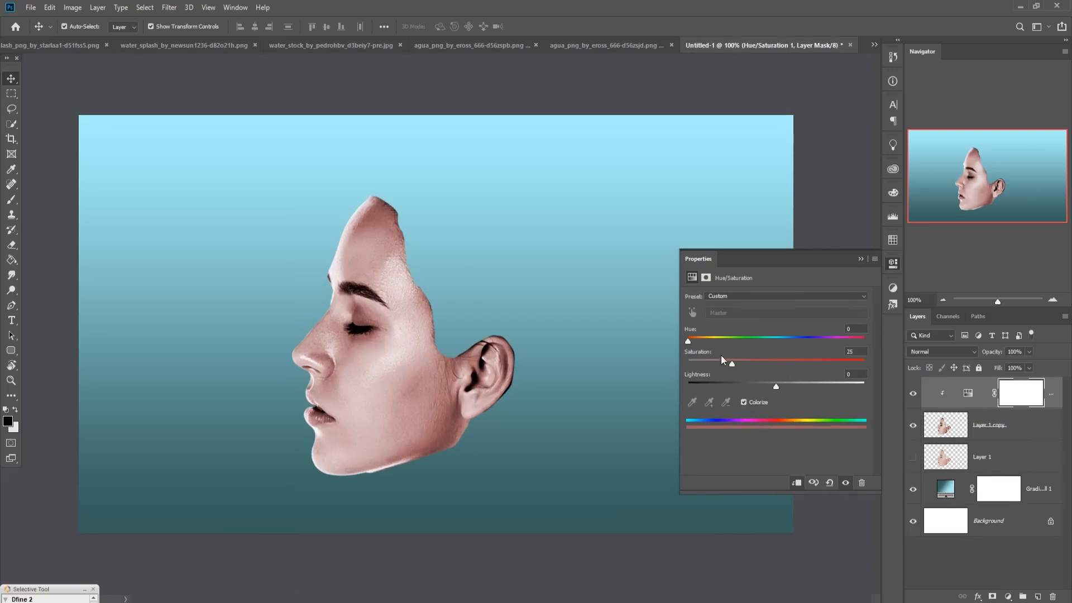
left_click_drag(688, 341, 768, 341)
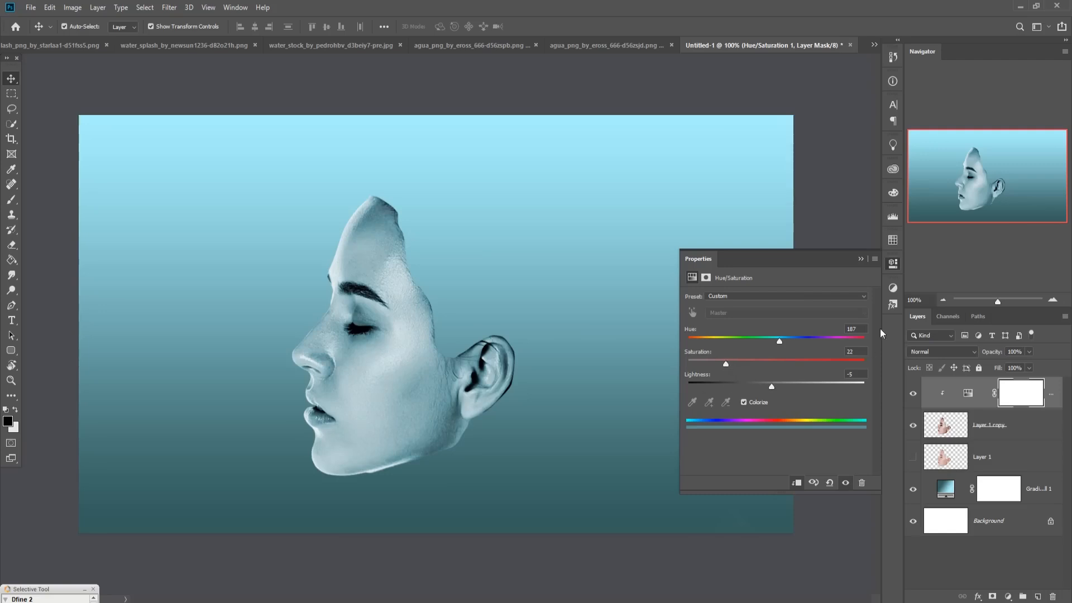
left_click(859, 260)
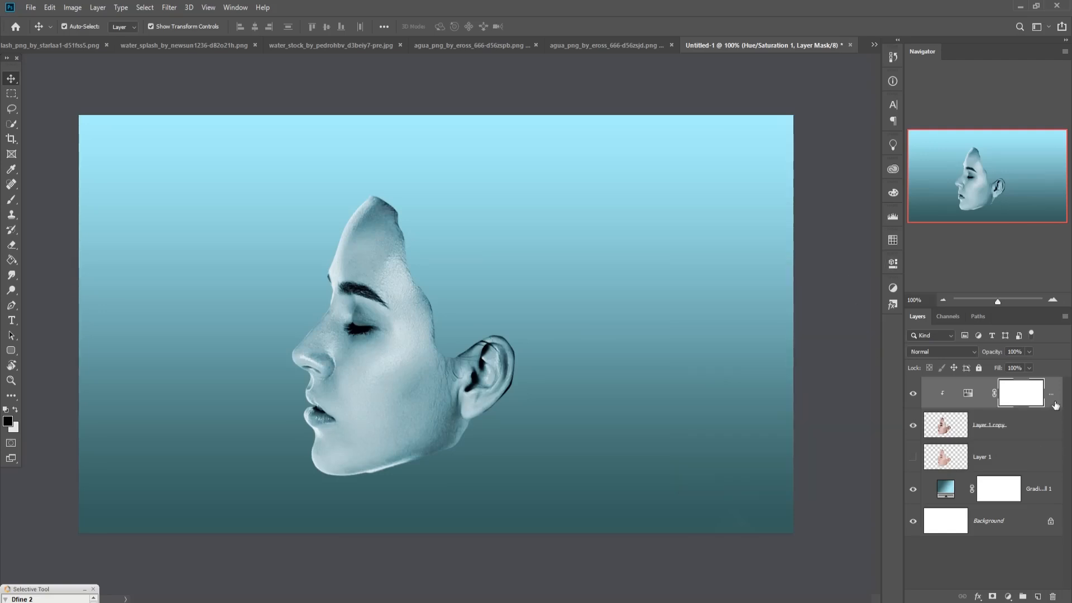
key("ctrl+2")
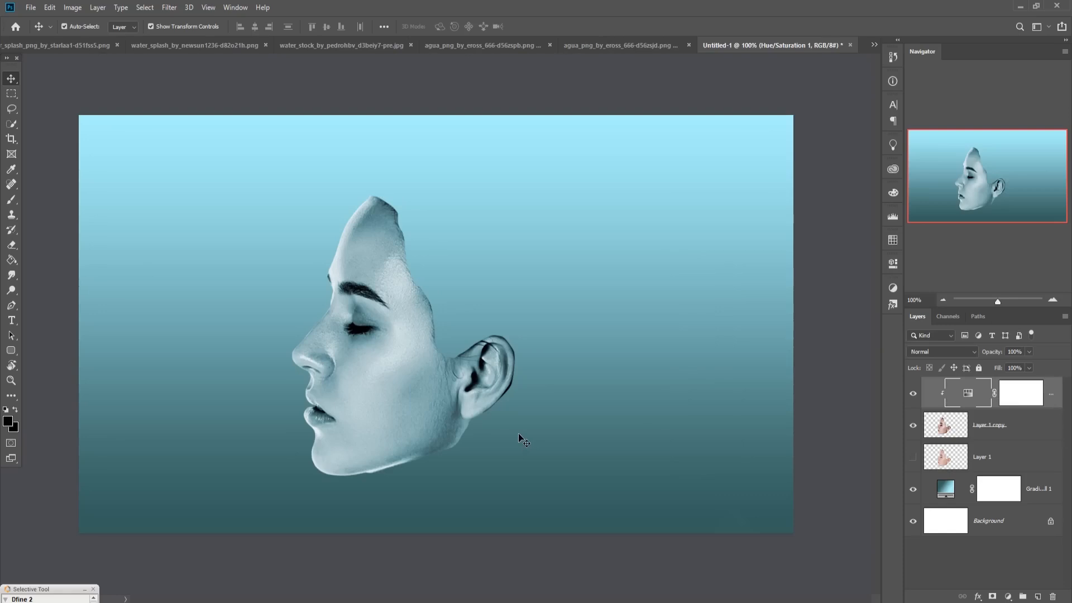
key("ctrl+equal")
key("ctrl+minus")
left_click(379, 403)
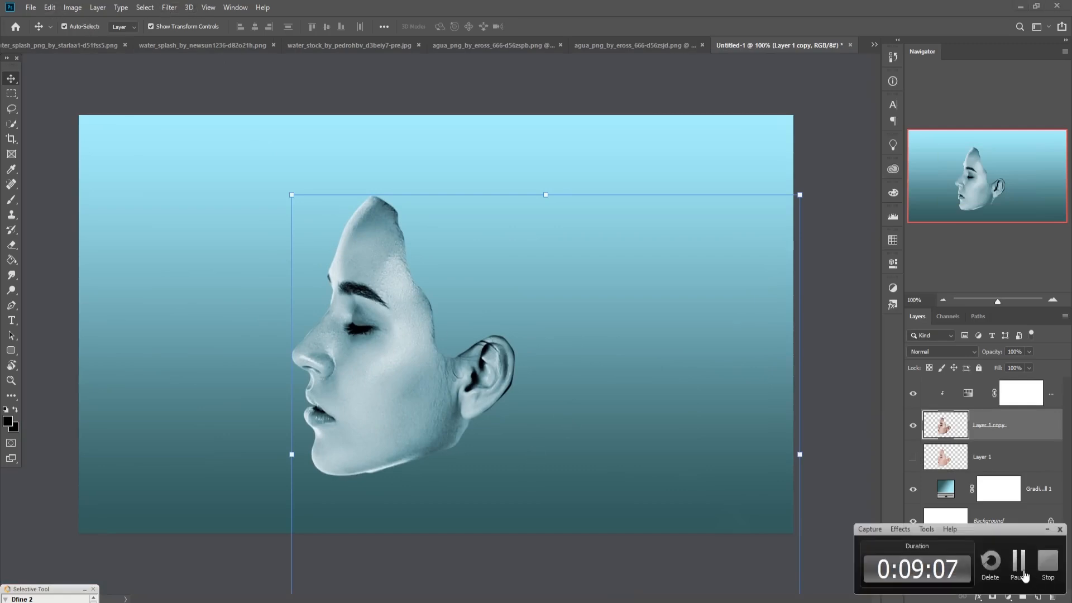
left_click(1021, 568)
- Merge the Hue/Saturation adjustment layer with the face copy beneath it
left_click(1058, 399)
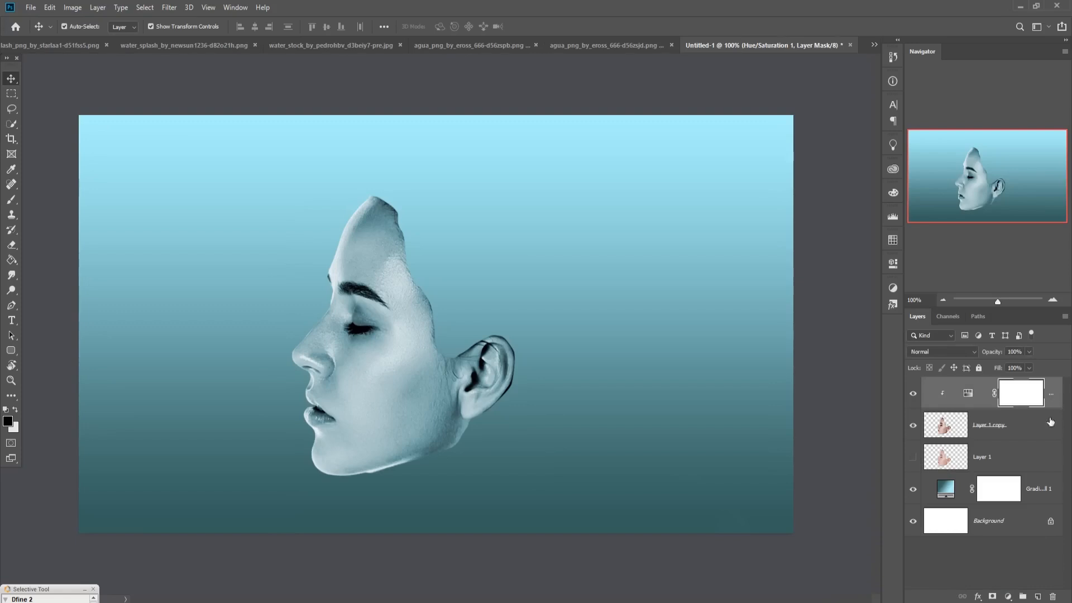
left_click(1051, 423, "shift")
right_click(1051, 392)
left_click(937, 456)
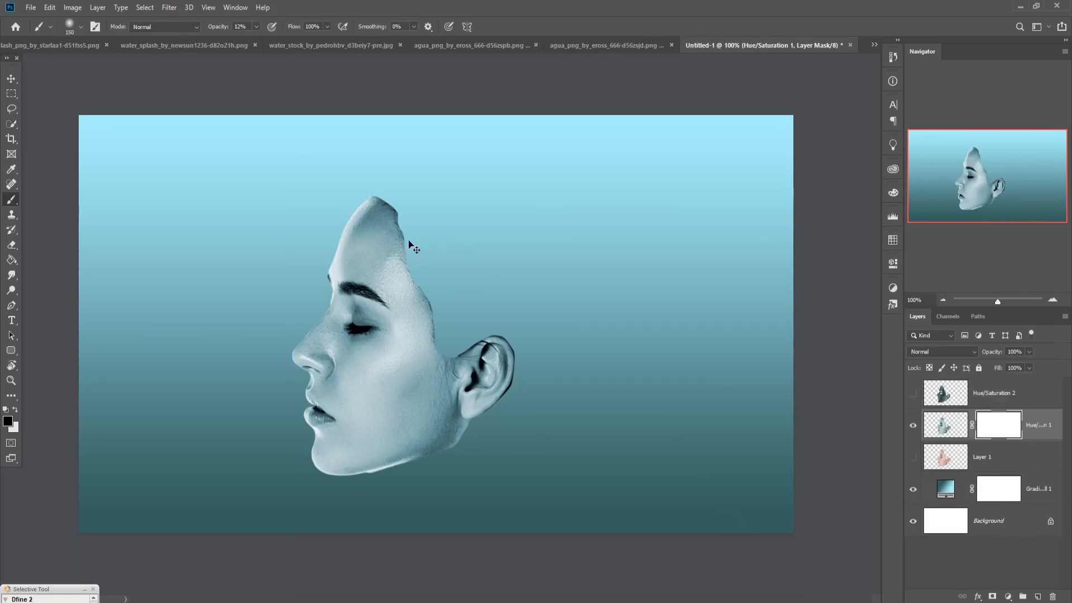
- Paint black at 12% opacity on the tinted face's layer mask with a soft brush to fade the forehead and cheek
key("ctrl+plus")
key("bracketleft")
key("bracketleft")
key("bracketleft")
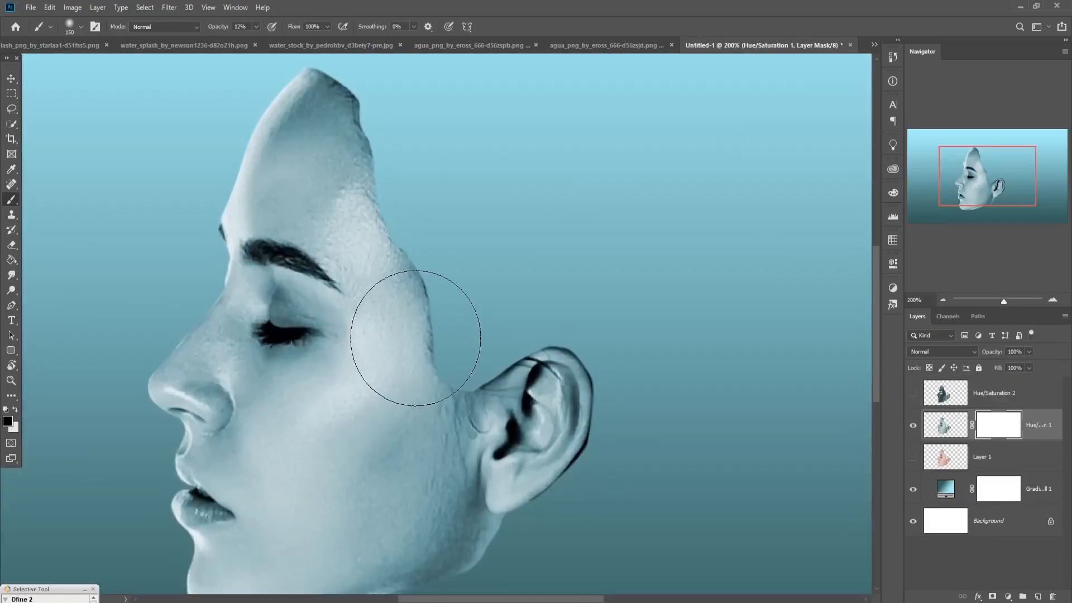
key("bracketleft")
mouse_move(349, 170)
left_mouse_down()
mouse_move(371, 244)
mouse_move(323, 168)
mouse_move(388, 379)
mouse_move(256, 308)
mouse_move(227, 476)
mouse_move(421, 347)
mouse_move(410, 425)
mouse_move(276, 485)
left_mouse_up()
key("bracketleft")
key("bracketleft")
key("bracketleft")
key("bracketleft")
- Fade the tinted face's lower cheek, jaw and ear area on its mask with a larger brush at 12% opacity
left_click_drag(331, 515, 368, 440)
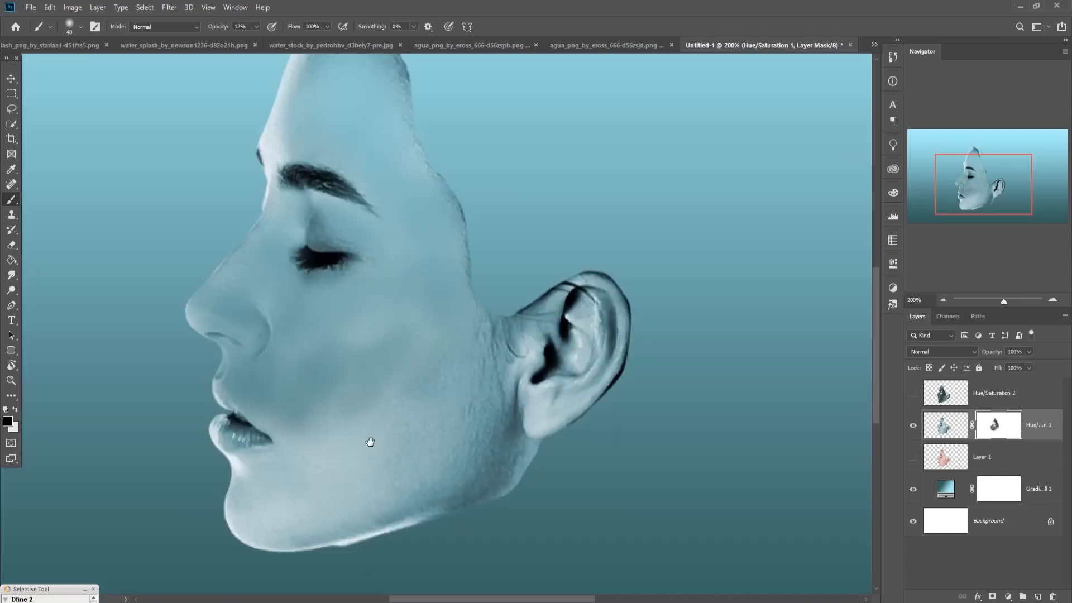
key("bracketright")
key("bracketright")
key("bracketright")
key("bracketright")
key("bracketright")
mouse_move(402, 384)
left_mouse_down()
mouse_move(453, 376)
mouse_move(450, 476)
mouse_move(374, 534)
mouse_move(510, 471)
mouse_move(569, 346)
left_mouse_up()
key("bracketleft")
key("bracketleft")
- Show the inverted face layer, add a layer mask, and paint it black at 12% opacity over the forehead, face and jaw
left_click(913, 393)
scroll(614, 335, "up", 2)
left_click(994, 393)
left_click(992, 596)
key("bracketright")
mouse_move(391, 157)
left_mouse_down()
mouse_move(342, 216)
mouse_move(380, 170)
mouse_move(289, 374)
mouse_move(352, 176)
mouse_move(246, 381)
mouse_move(351, 385)
mouse_move(370, 296)
mouse_move(489, 379)
left_mouse_up()
key("bracketleft")
key("bracketleft")
scroll(488, 380, "down", 2)
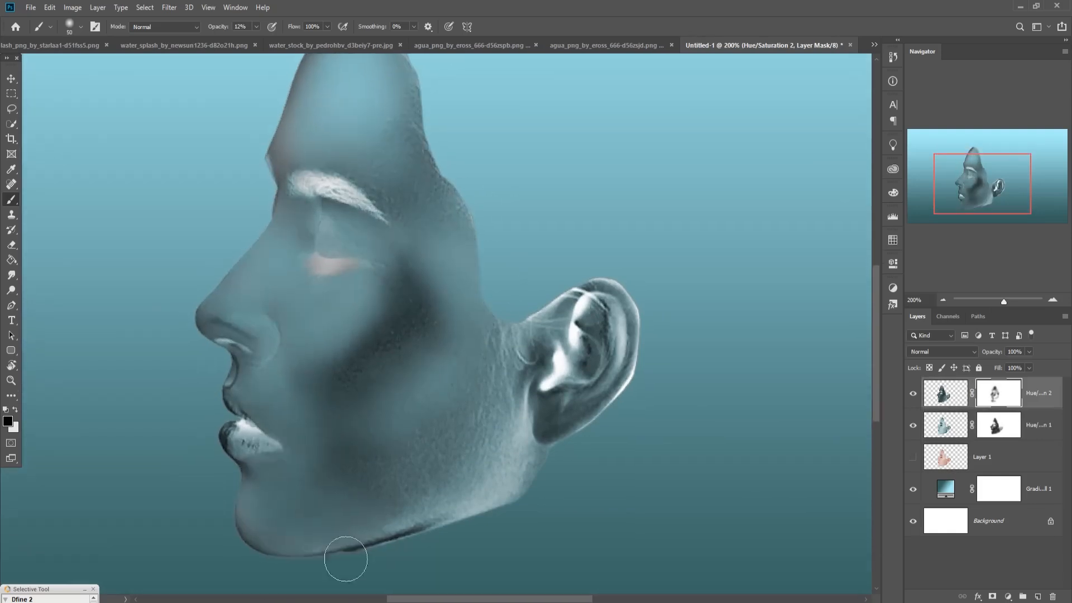
mouse_move(447, 413)
left_mouse_down()
mouse_move(335, 254)
mouse_move(391, 335)
mouse_move(430, 263)
mouse_move(335, 536)
mouse_move(346, 497)
mouse_move(401, 419)
left_mouse_up()
key("ctrl+1")
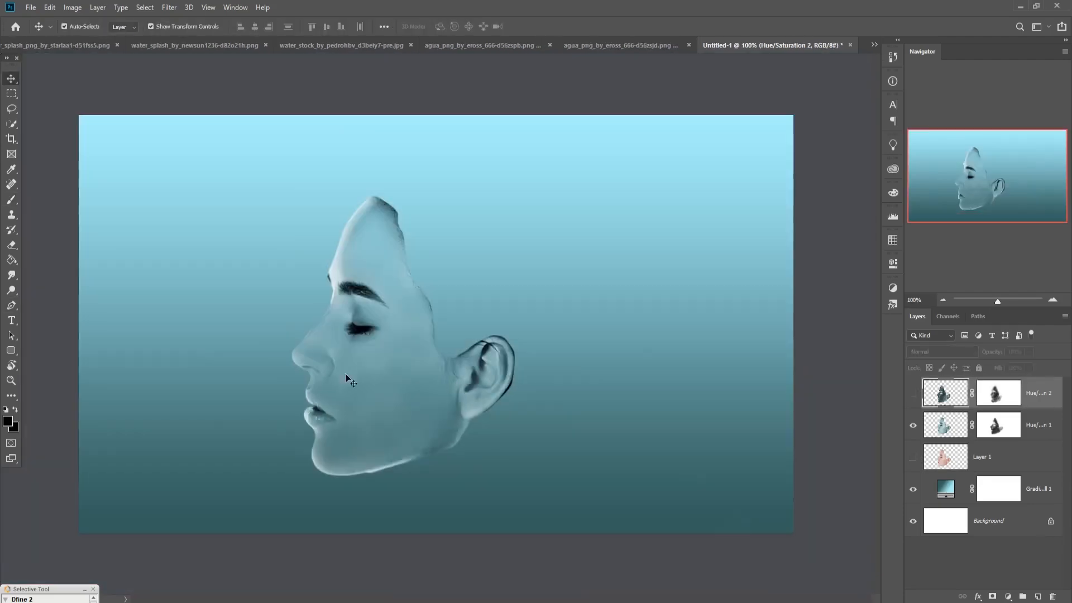
- Copy the white water spray on black from the water_stock image into the Untitled-1 composite as a new layer
key("v")
left_click(55, 46)
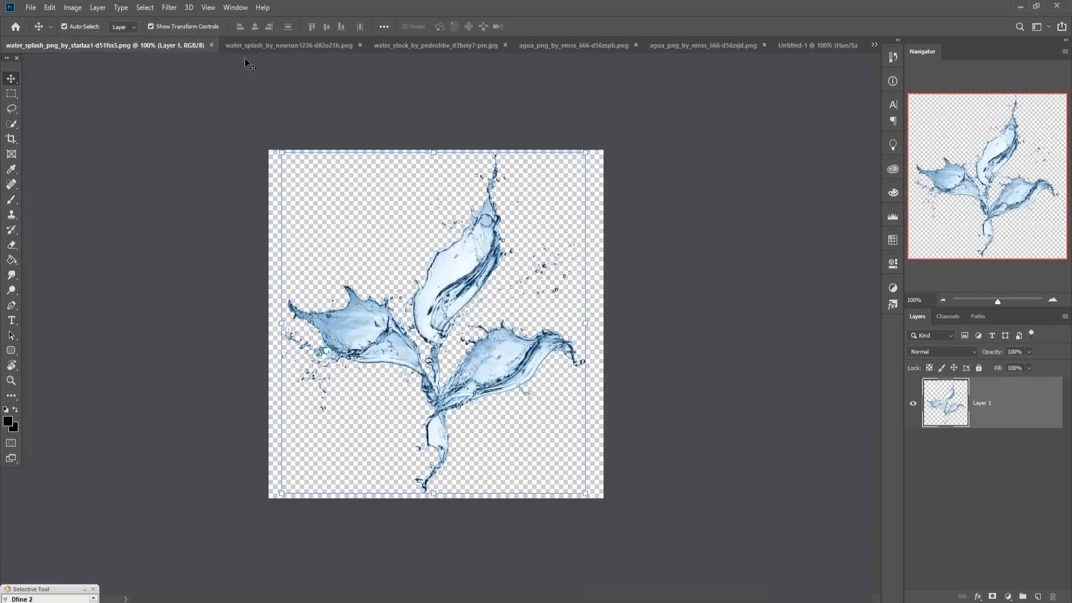
left_click(261, 44)
left_click(402, 46)
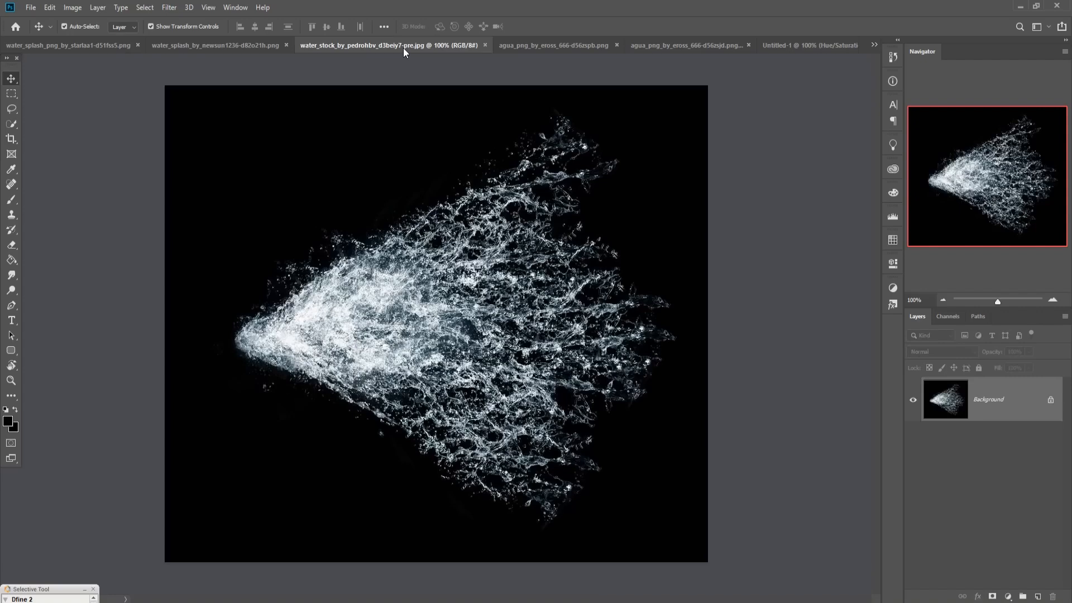
left_click_drag(403, 48, 447, 110)
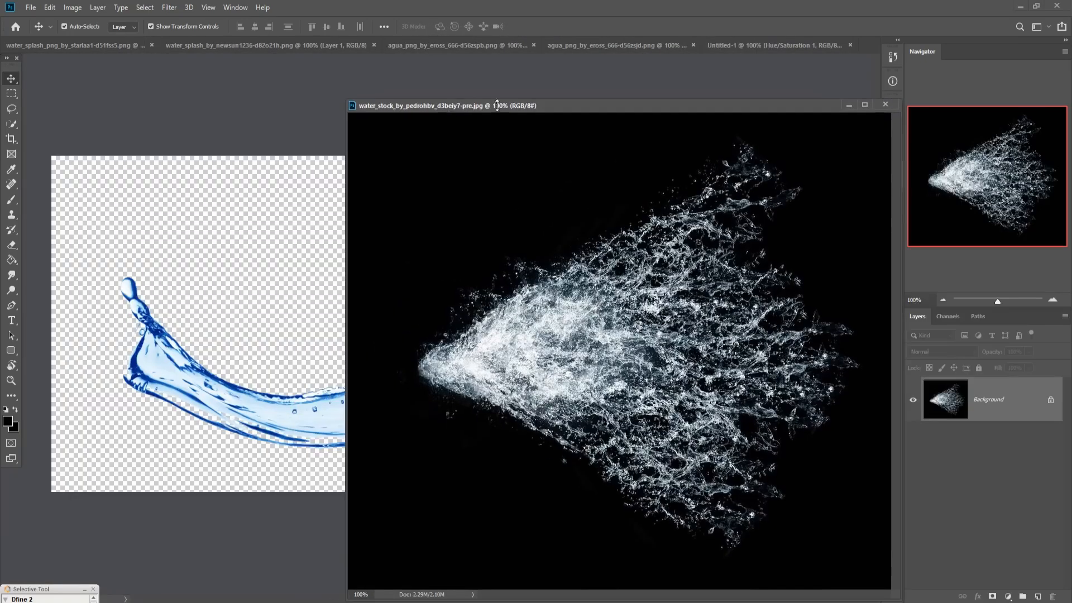
left_click(729, 45)
left_click_drag(521, 122, 753, 205)
left_click_drag(462, 290, 461, 289)
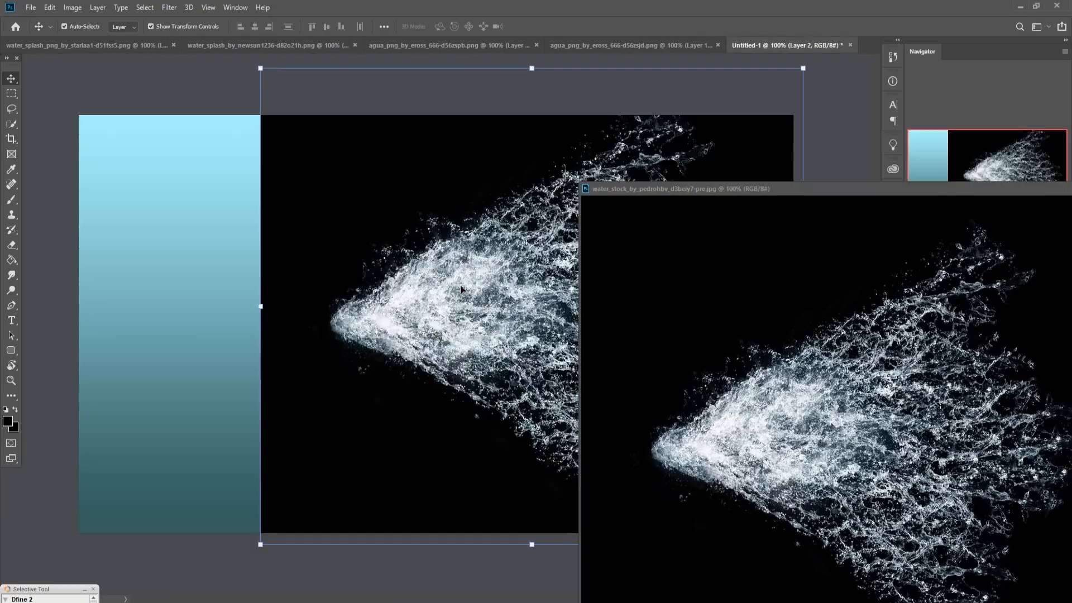
left_click_drag(1029, 191, 642, 274)
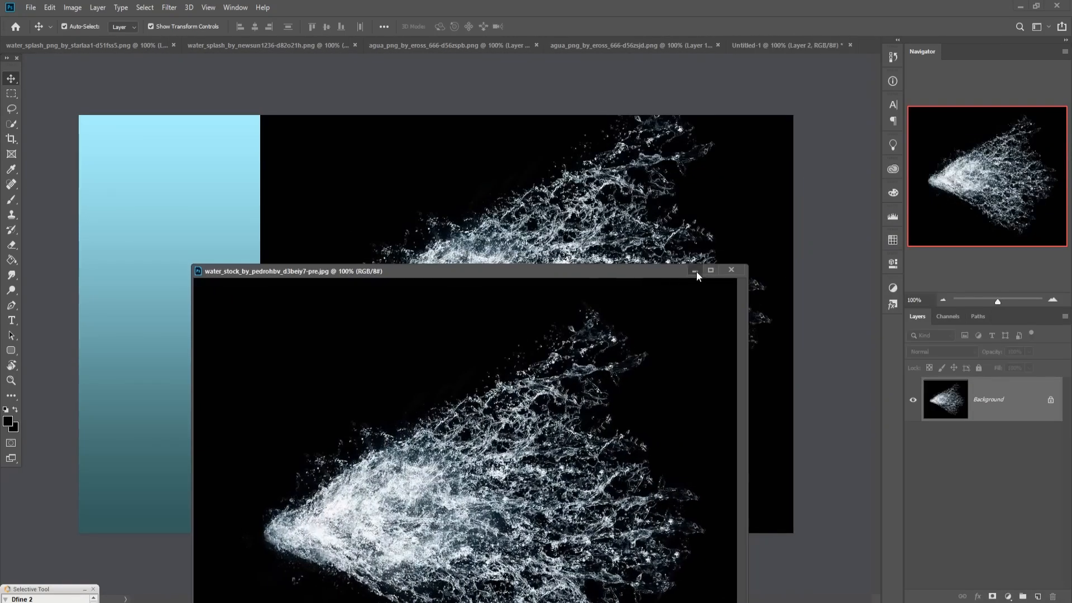
left_click(695, 271)
- Set the water spray layer's blend mode to Screen and move the spray over the face
left_click(939, 351)
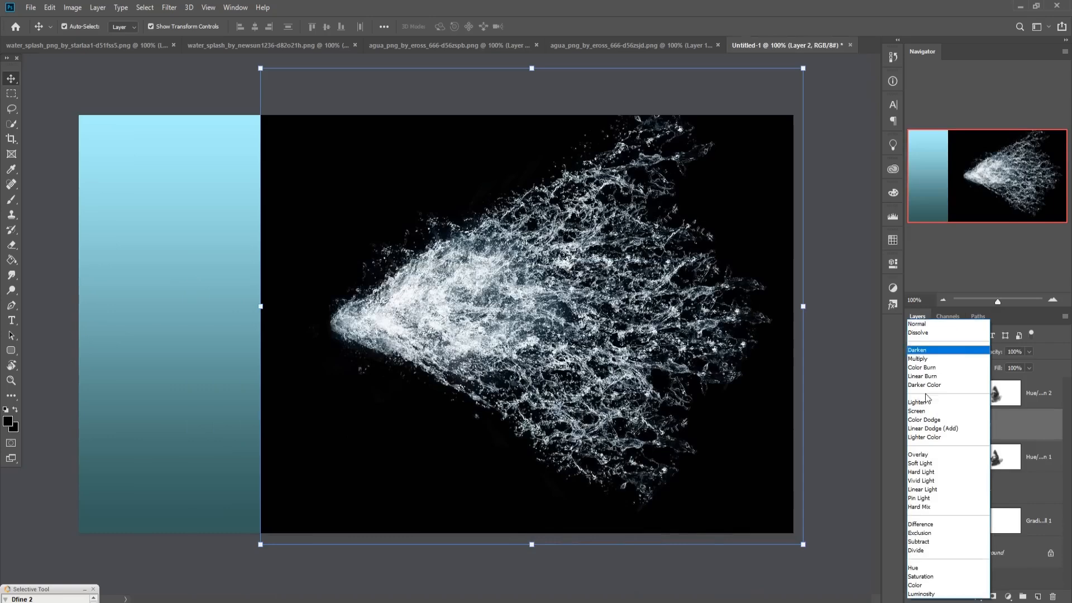
left_click(927, 406)
left_click_drag(558, 257, 369, 273)
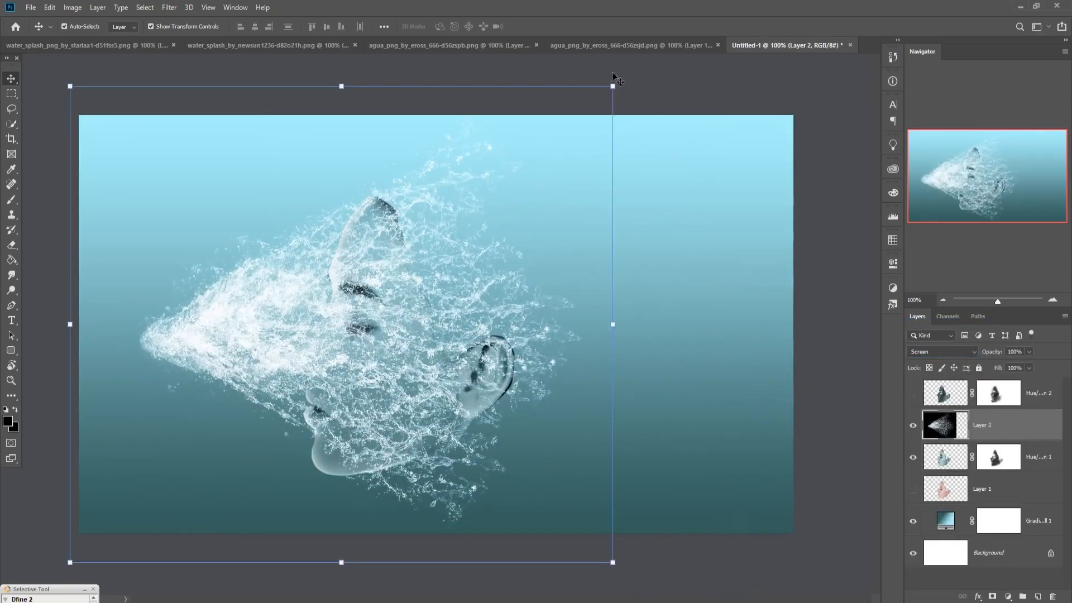
- Rotate the spray to -22.1°, shift it toward the back of the head, and stack it beneath the tinted face layer
left_click_drag(620, 82, 598, 57)
left_click_drag(543, 26, 505, 17)
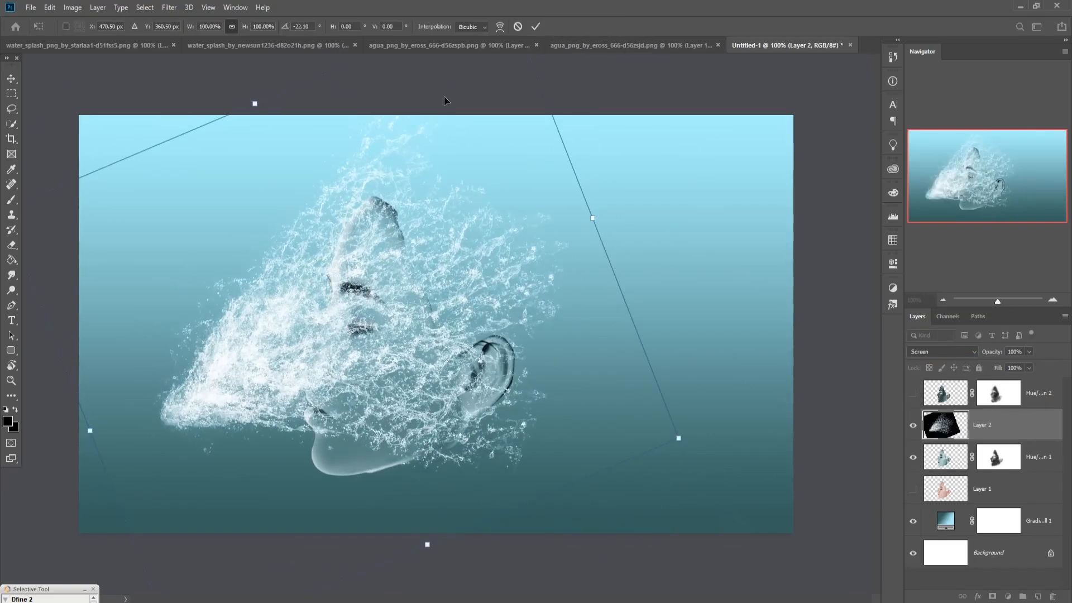
left_click_drag(324, 233, 386, 220)
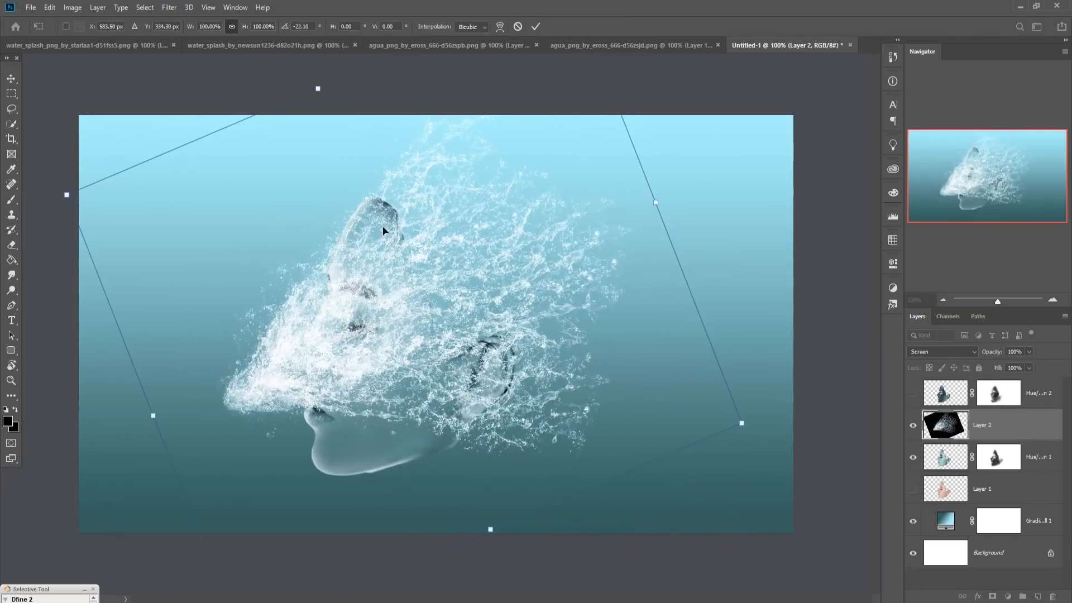
left_click(535, 27)
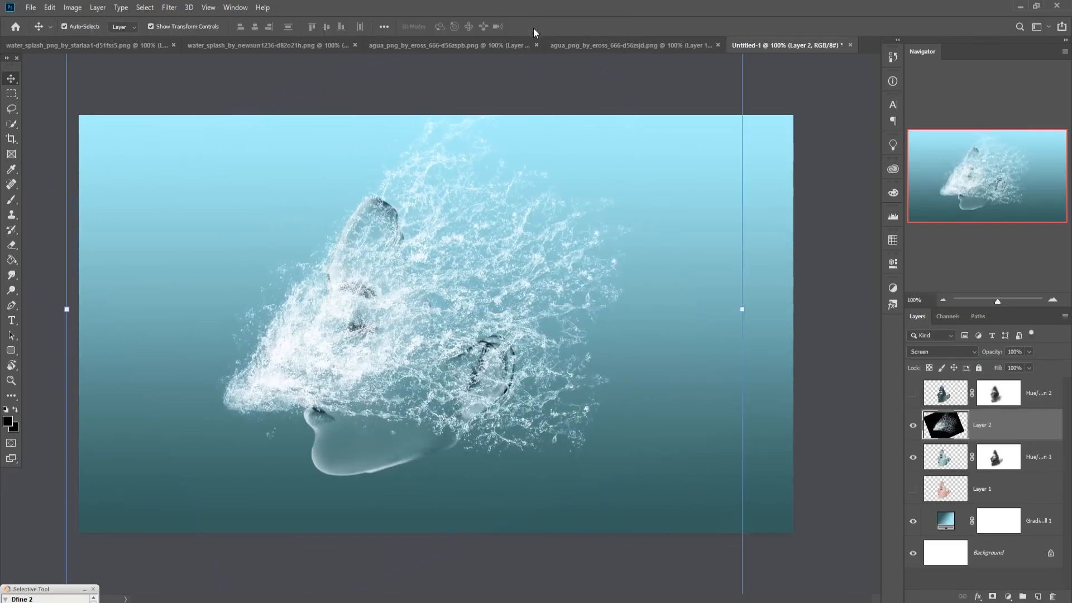
left_click_drag(1025, 436, 1025, 468)
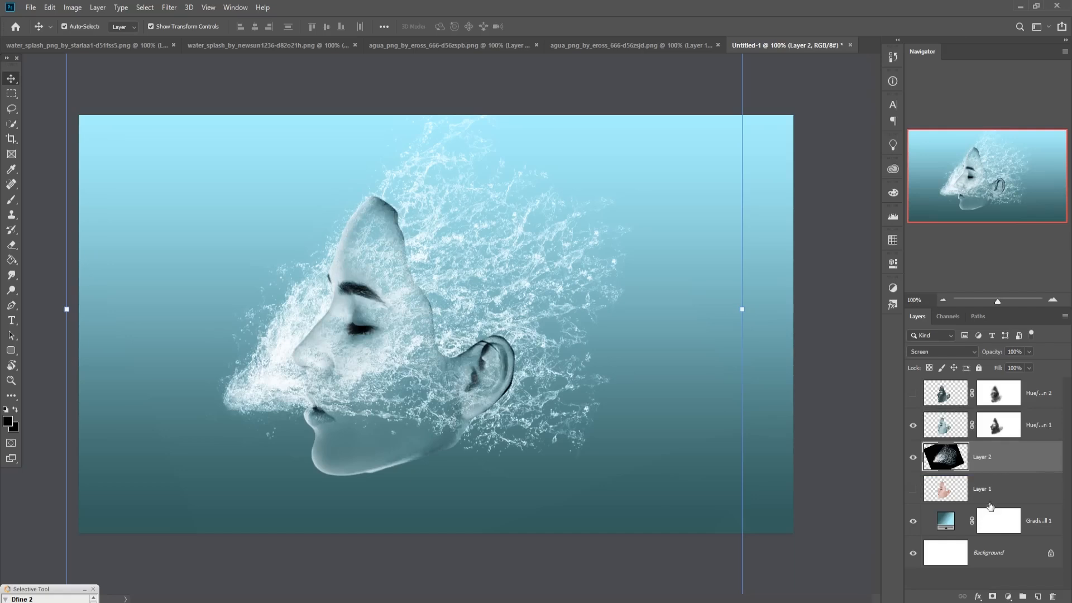
- Add a layer mask to the spray and paint it black at 100% brush opacity to hide the water along the face profile
left_click(993, 596)
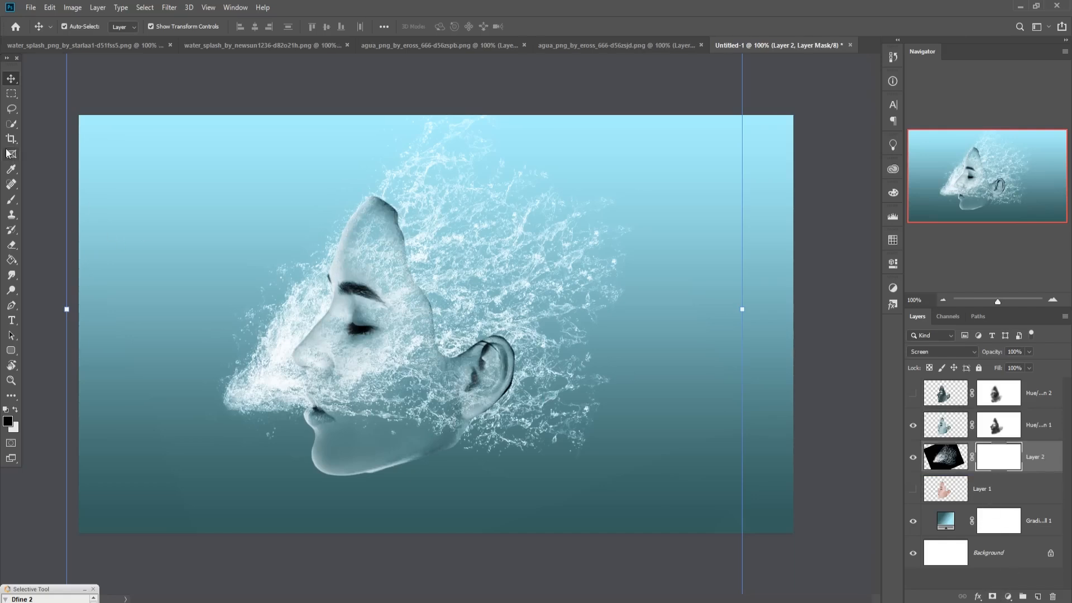
left_click(11, 199)
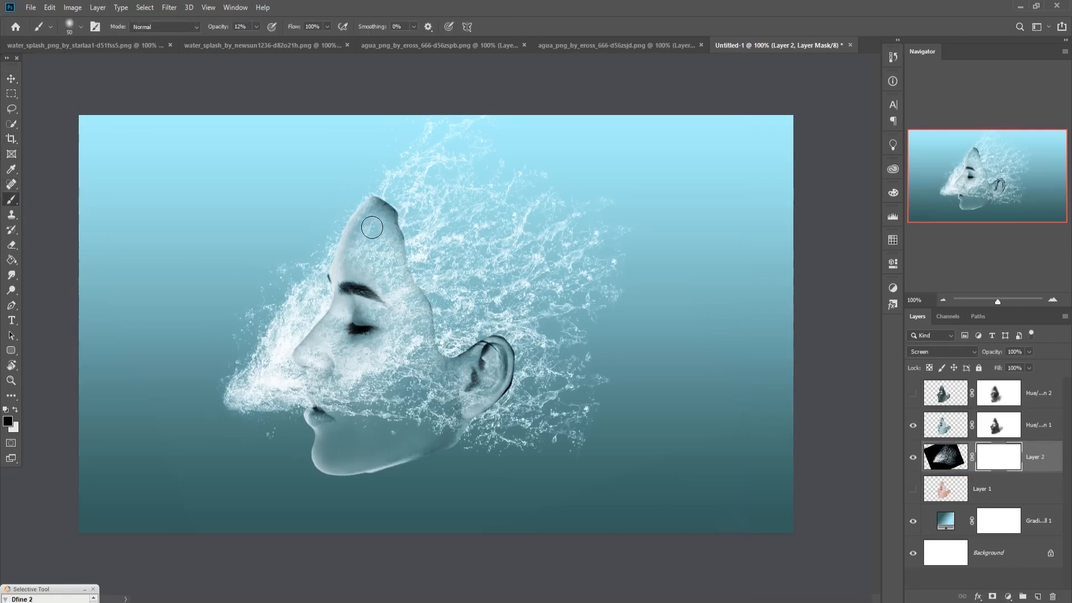
key("bracketright")
key("bracketright")
key("bracketright")
mouse_move(371, 236)
left_mouse_down()
mouse_move(324, 305)
mouse_move(360, 254)
mouse_move(345, 278)
left_mouse_up()
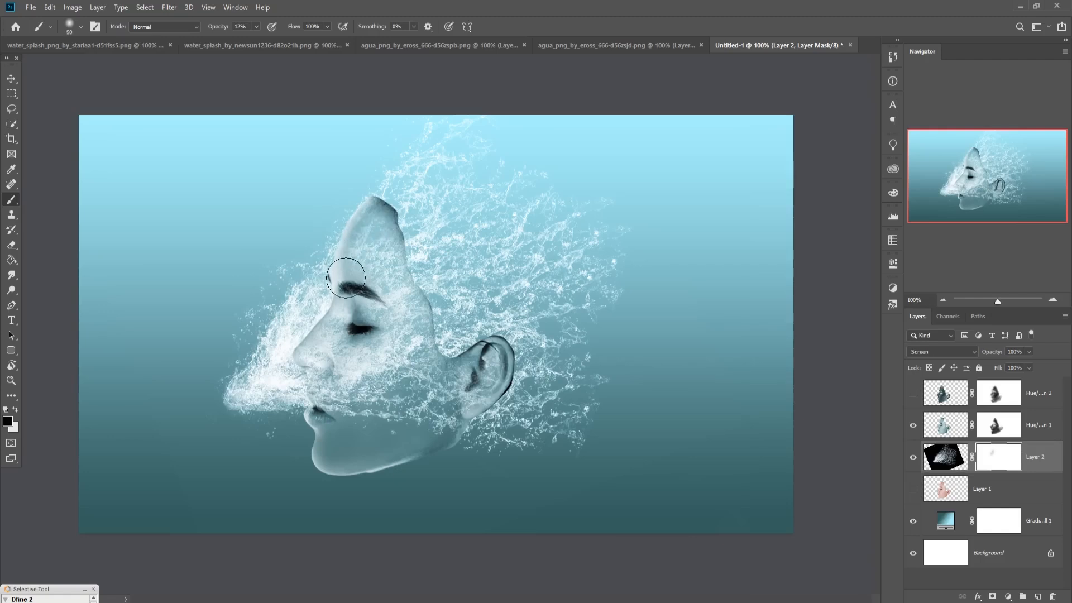
left_click(255, 26)
left_click_drag(255, 39, 327, 38)
mouse_move(350, 228)
left_mouse_down()
mouse_move(331, 267)
mouse_move(353, 232)
mouse_move(324, 300)
mouse_move(331, 256)
mouse_move(306, 277)
mouse_move(261, 371)
mouse_move(319, 337)
mouse_move(327, 294)
mouse_move(324, 338)
mouse_move(332, 313)
mouse_move(310, 367)
mouse_move(257, 375)
mouse_move(289, 402)
mouse_move(283, 430)
mouse_move(316, 419)
mouse_move(340, 357)
mouse_move(292, 425)
mouse_move(335, 400)
mouse_move(287, 449)
mouse_move(310, 431)
mouse_move(285, 445)
mouse_move(284, 418)
left_mouse_up()
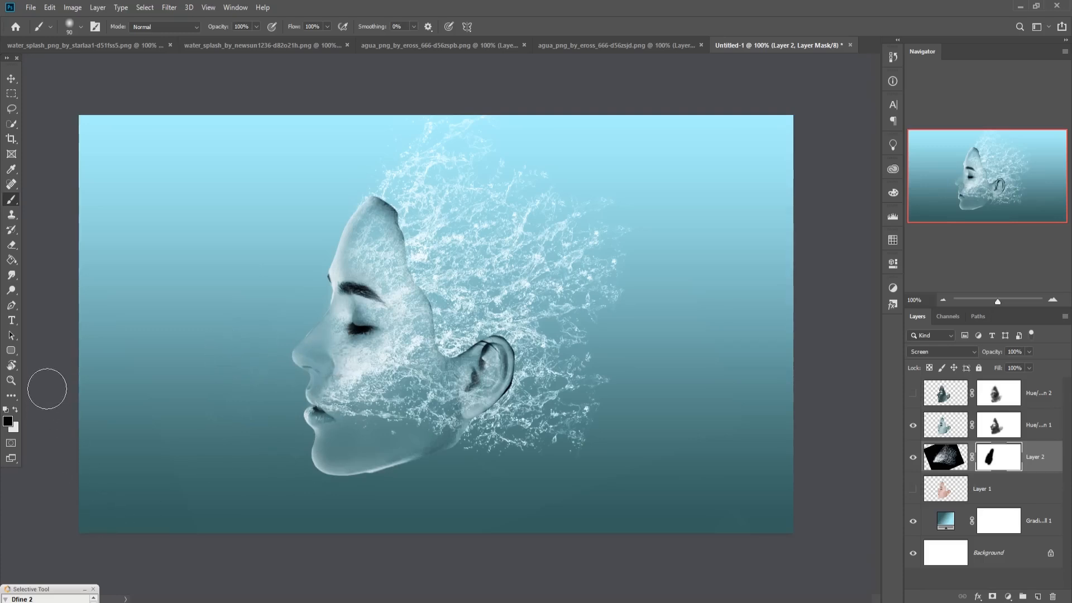
- Outline the upper leaf-shaped splash with the Lasso tool in the three-leaf water splash image
left_click(12, 80)
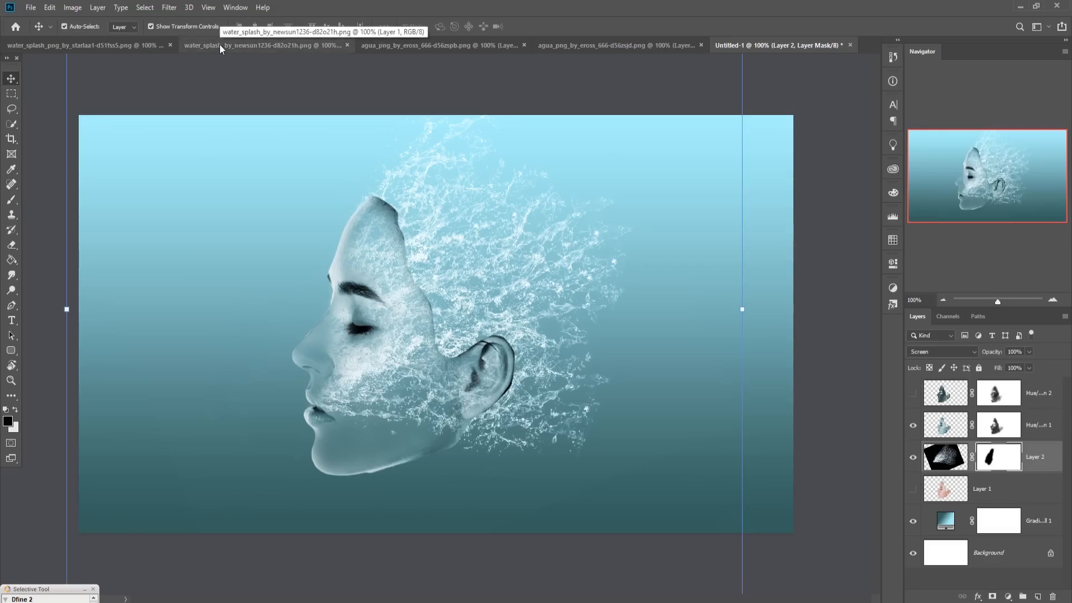
left_click(591, 46)
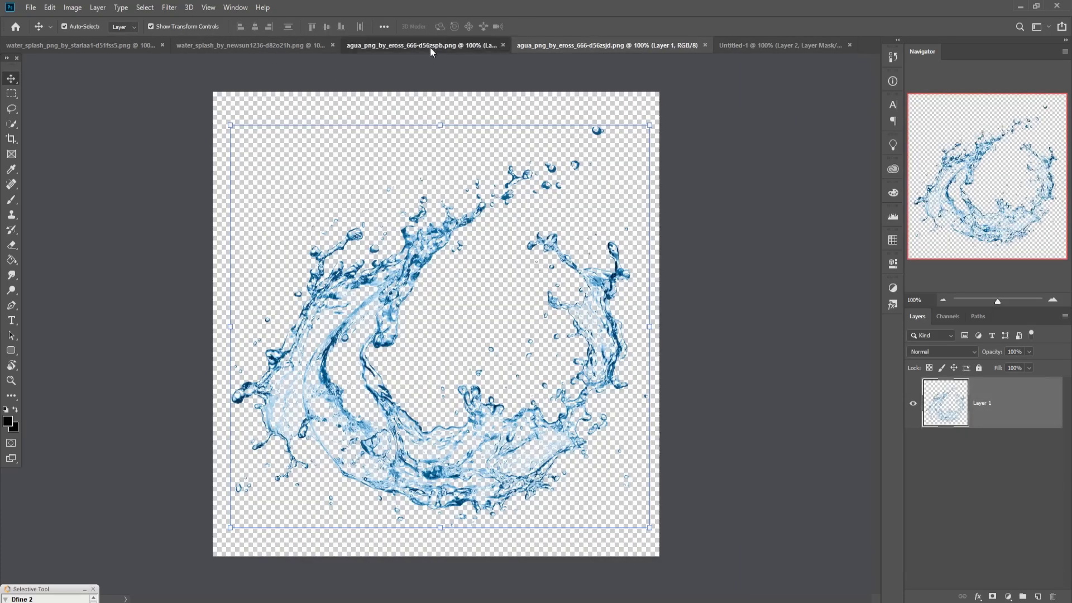
left_click(430, 48)
left_click(280, 46)
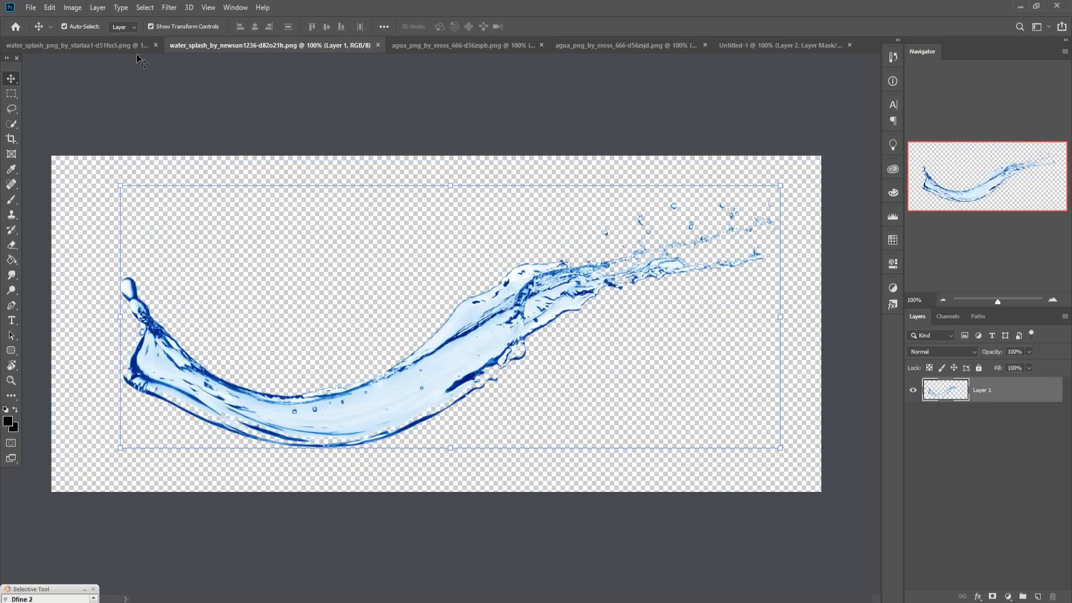
left_click(101, 48)
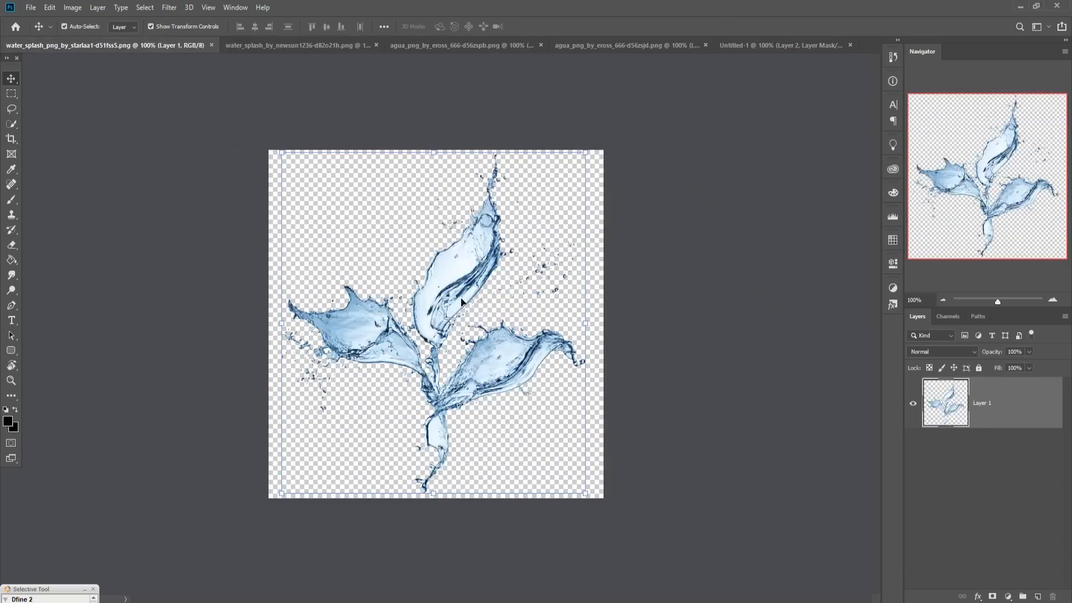
left_click(11, 109)
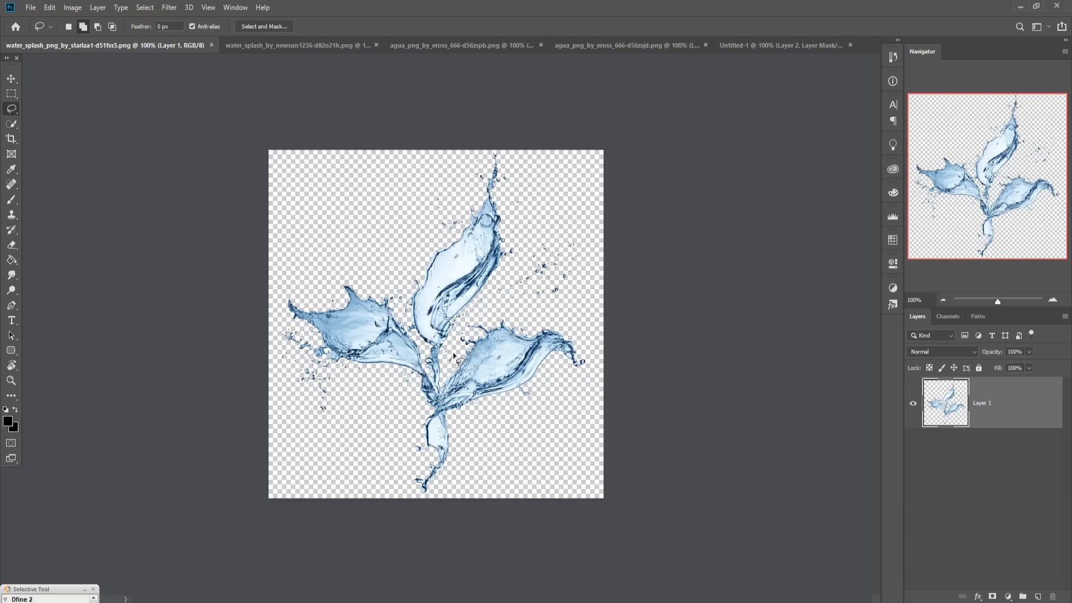
left_click_drag(452, 360, 459, 336)
mouse_move(526, 246)
left_mouse_down()
mouse_move(513, 157)
mouse_move(486, 153)
mouse_move(402, 308)
left_mouse_up()
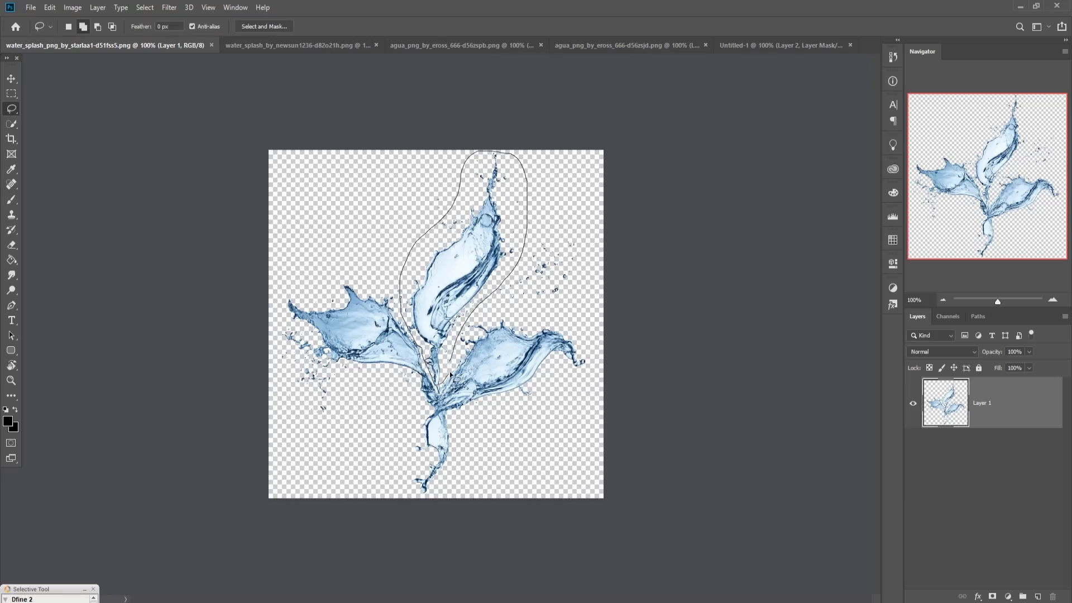
left_click_drag(453, 355, 455, 356)
- Copy the selected leaf-shaped splash into the Untitled-1 composite as a new layer
left_click(11, 80)
left_click_drag(139, 47, 641, 130)
left_click(651, 46)
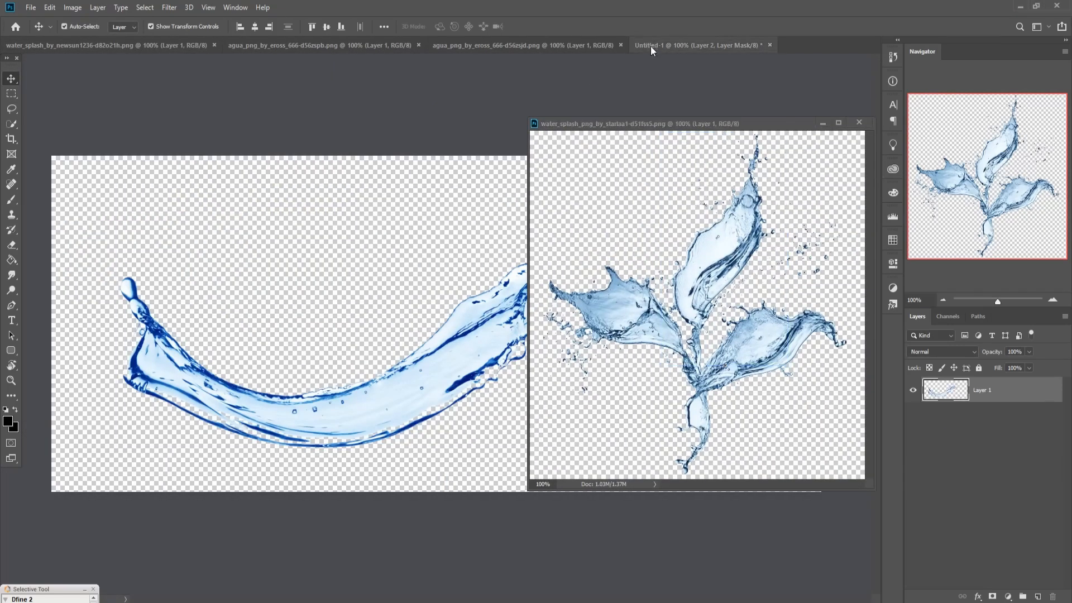
mouse_move(712, 250)
left_mouse_down()
mouse_move(725, 237)
mouse_move(491, 242)
left_mouse_up()
left_click(822, 124)
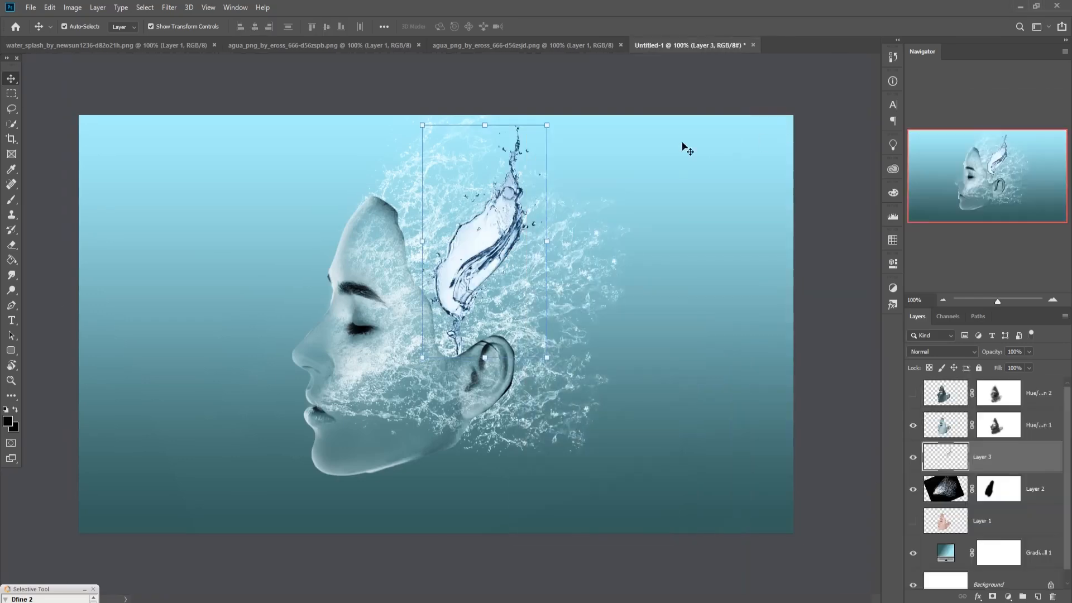
- Rotate the splash to 105.73°, place it along the cut edge of the forehead, and stack it above the tinted face layer
left_click_drag(563, 125, 619, 201)
left_click_drag(502, 258, 421, 210)
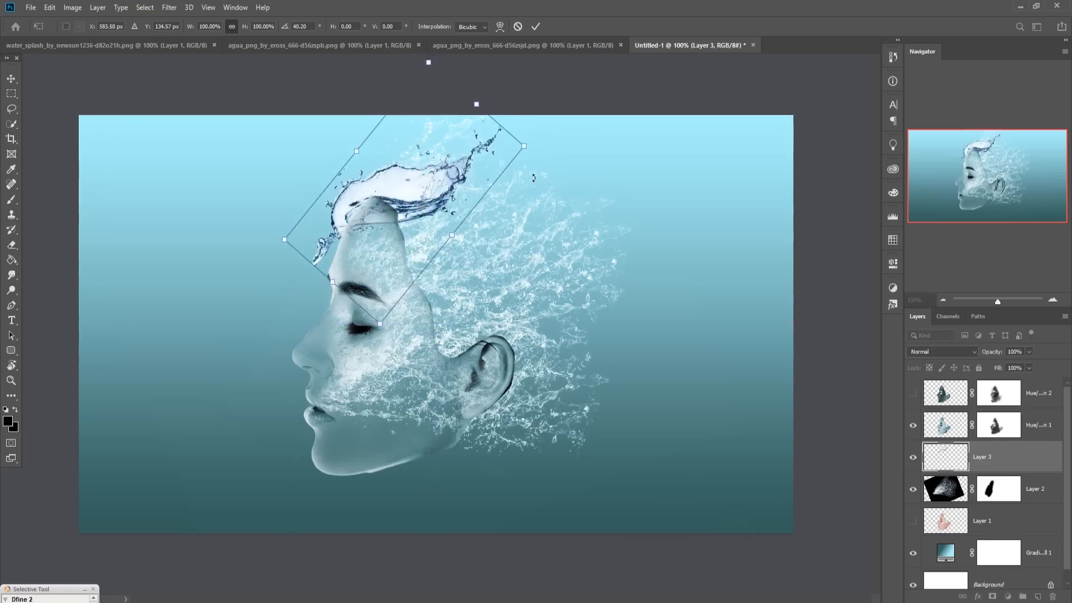
left_click_drag(537, 150, 529, 301)
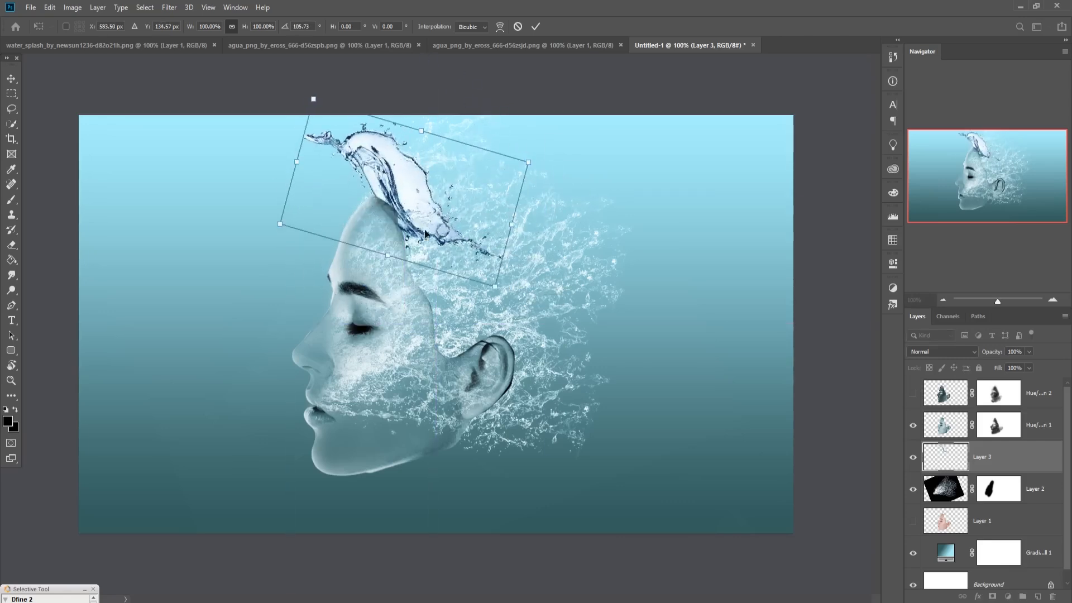
left_click_drag(434, 226, 437, 270)
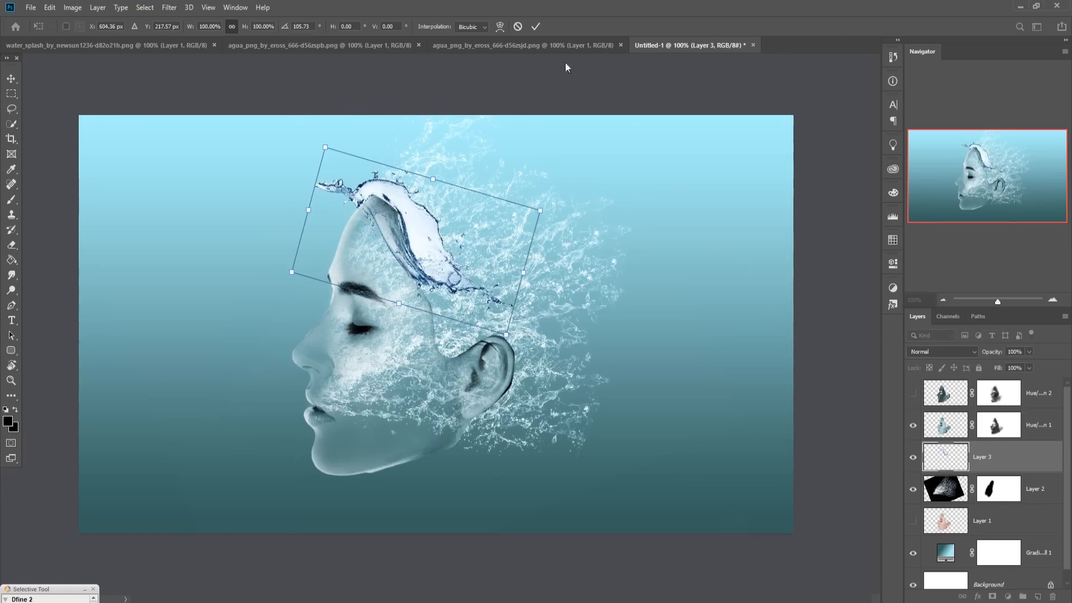
left_click(535, 27)
left_click_drag(974, 454, 994, 426)
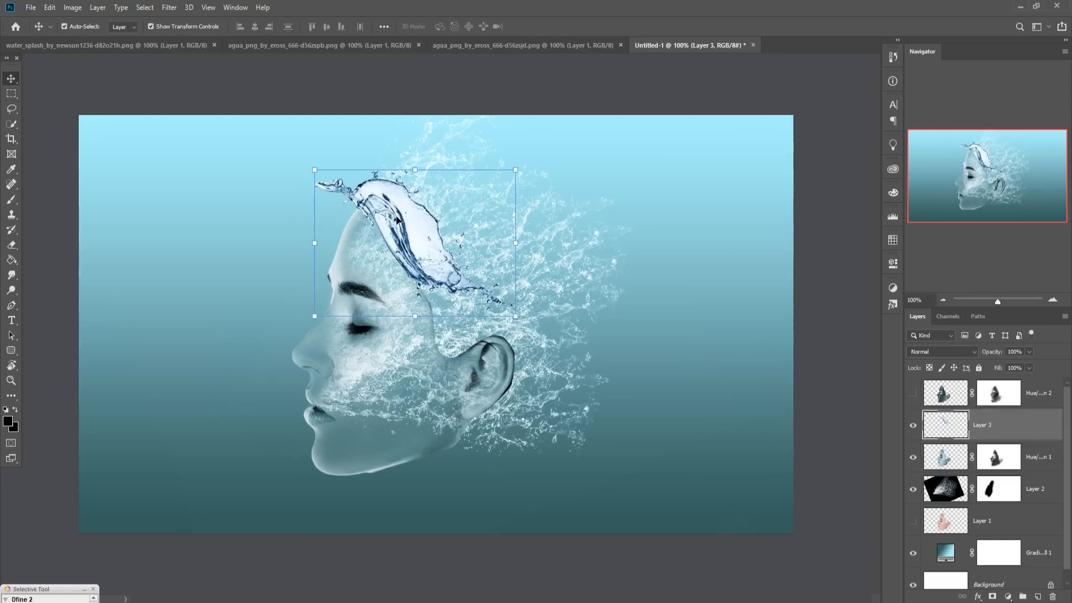
- Lower the forehead splash layer's opacity to 61% and reposition the splash along the cut edge of the forehead
mouse_move(396, 220)
left_mouse_down()
mouse_move(419, 214)
mouse_move(403, 225)
mouse_move(414, 213)
mouse_move(406, 207)
mouse_move(405, 238)
mouse_move(396, 232)
mouse_move(410, 215)
left_mouse_up()
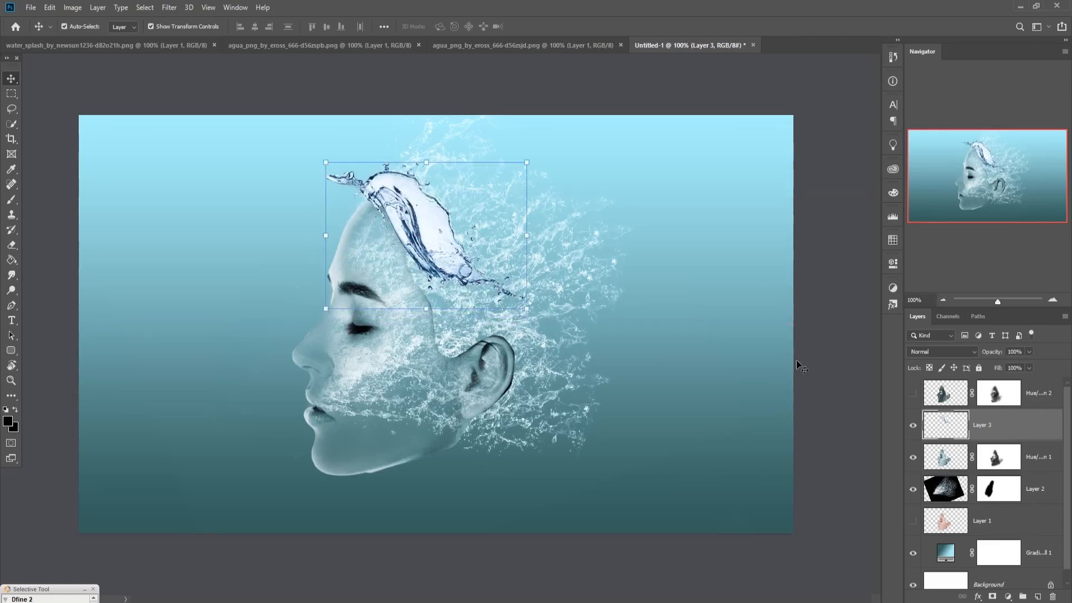
left_click(1029, 351)
left_click_drag(1023, 366, 1009, 366)
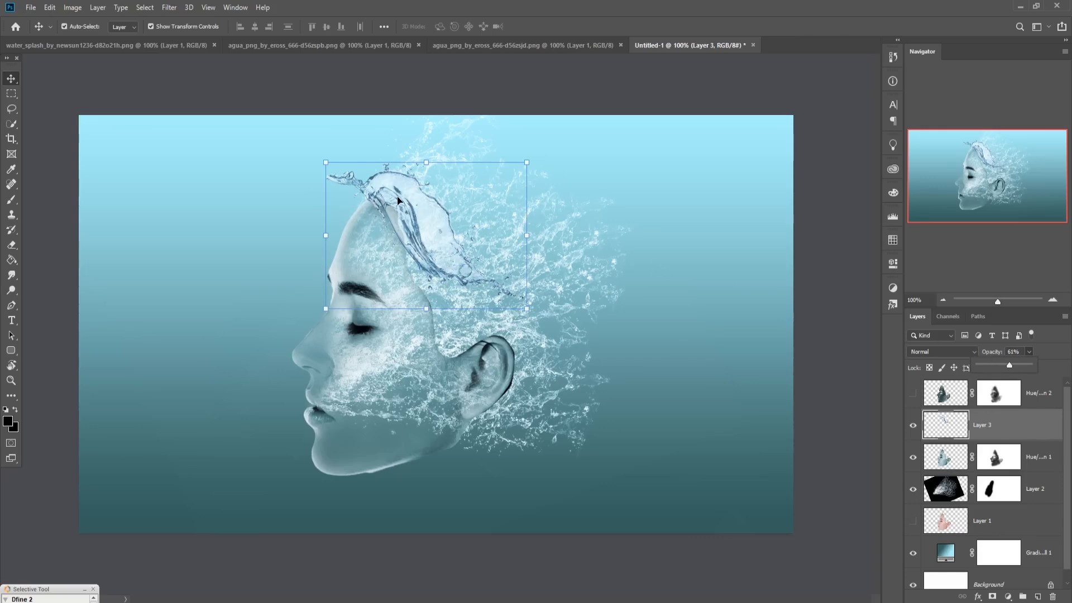
mouse_move(402, 214)
left_mouse_down()
mouse_move(407, 196)
mouse_move(397, 216)
left_mouse_up()
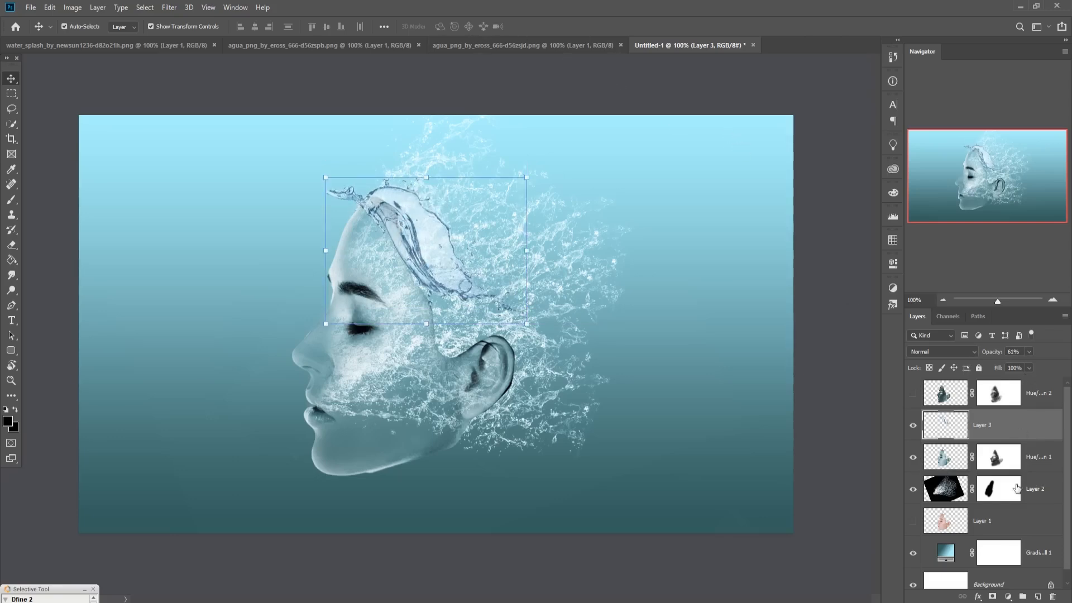
- Duplicate the forehead splash layer, rotate the copy 21.26°, and place it lower along the cut edge, running down to the ear
right_click(1013, 431)
left_click(875, 177)
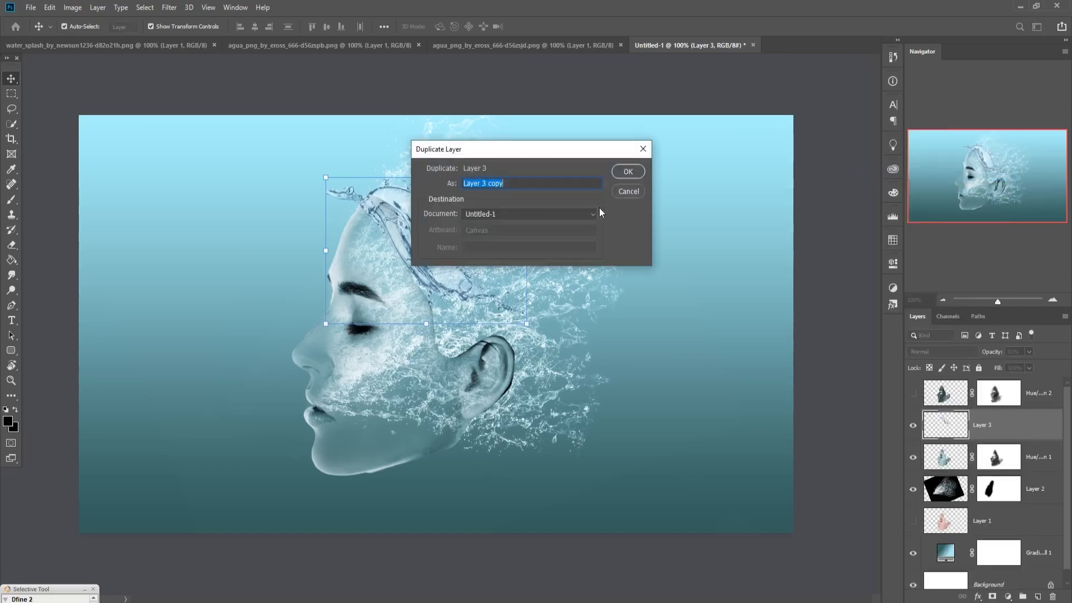
left_click(626, 171)
left_click_drag(396, 225, 435, 305)
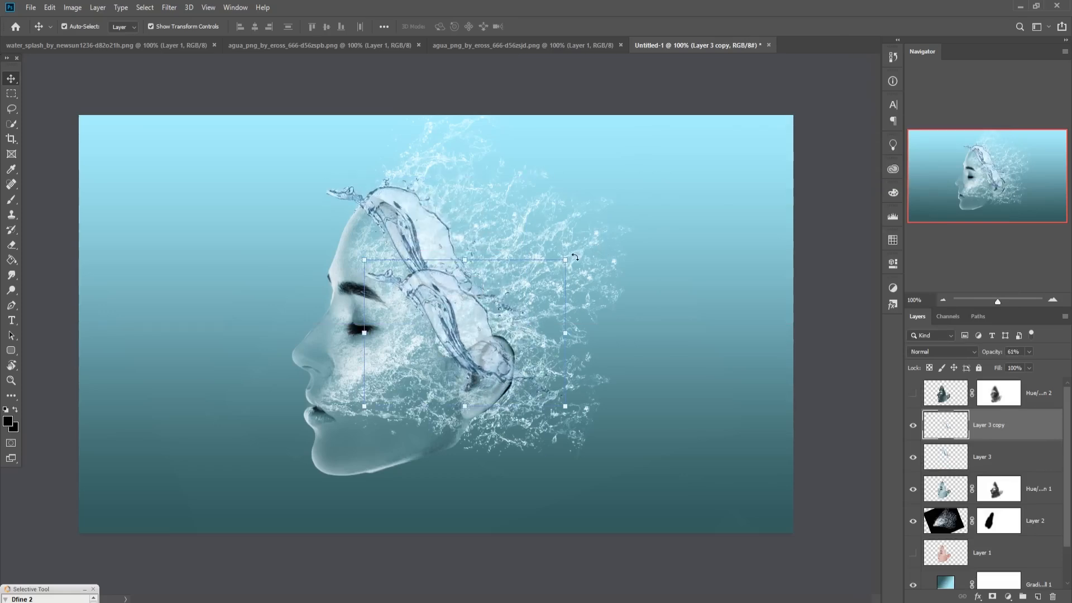
left_click_drag(575, 257, 584, 318)
left_click_drag(462, 299, 450, 305)
left_click_drag(590, 327, 590, 310)
left_click_drag(455, 326, 460, 327)
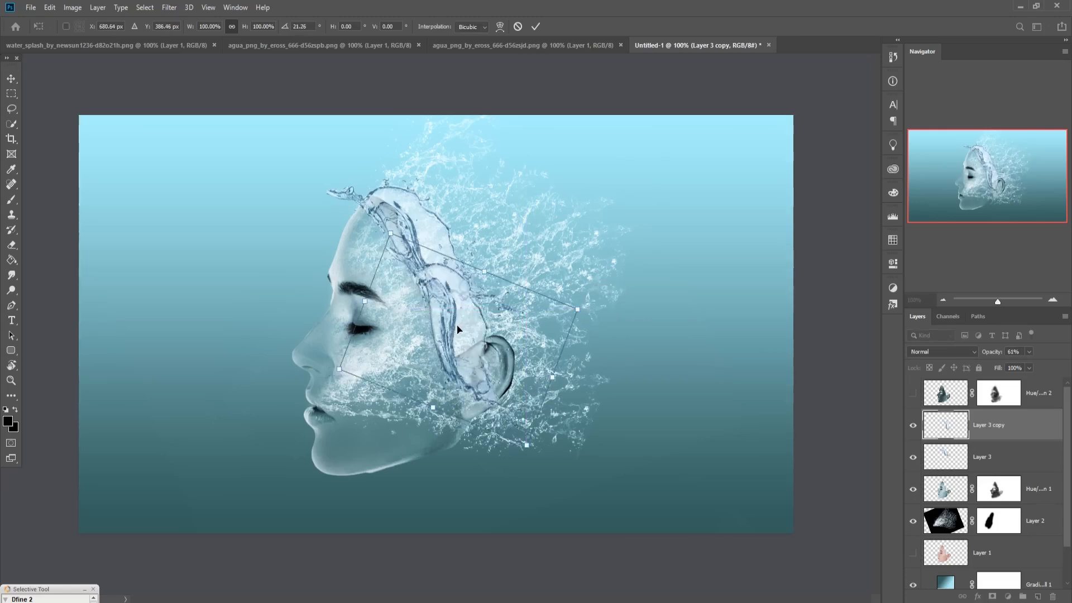
left_click(534, 27)
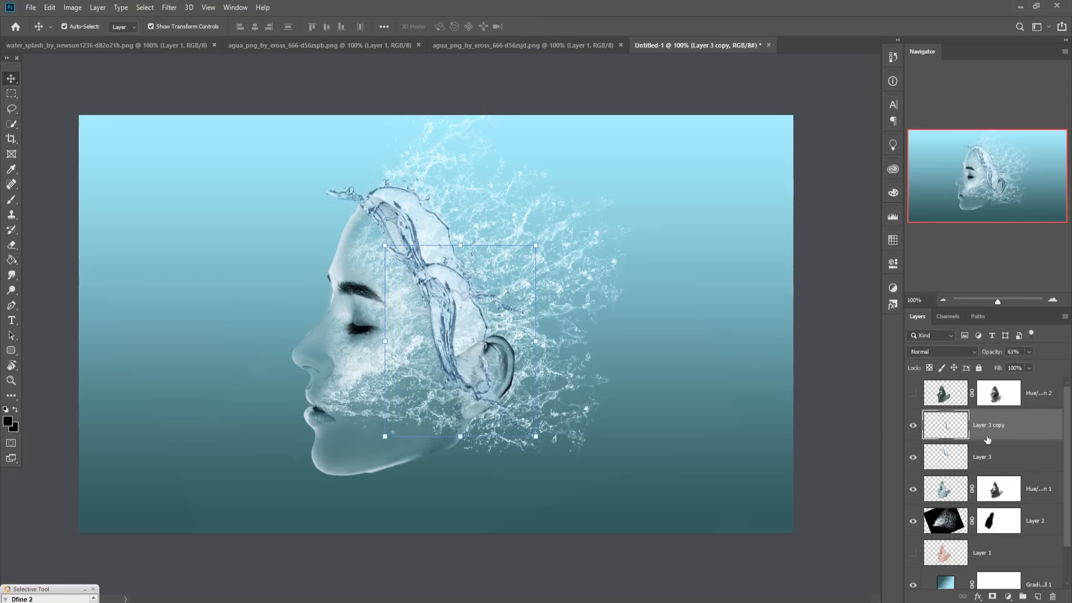
- Add a layer mask to the duplicated splash and fade its outer edge with a smaller black brush at 19% opacity
left_click(993, 596)
left_click(11, 200)
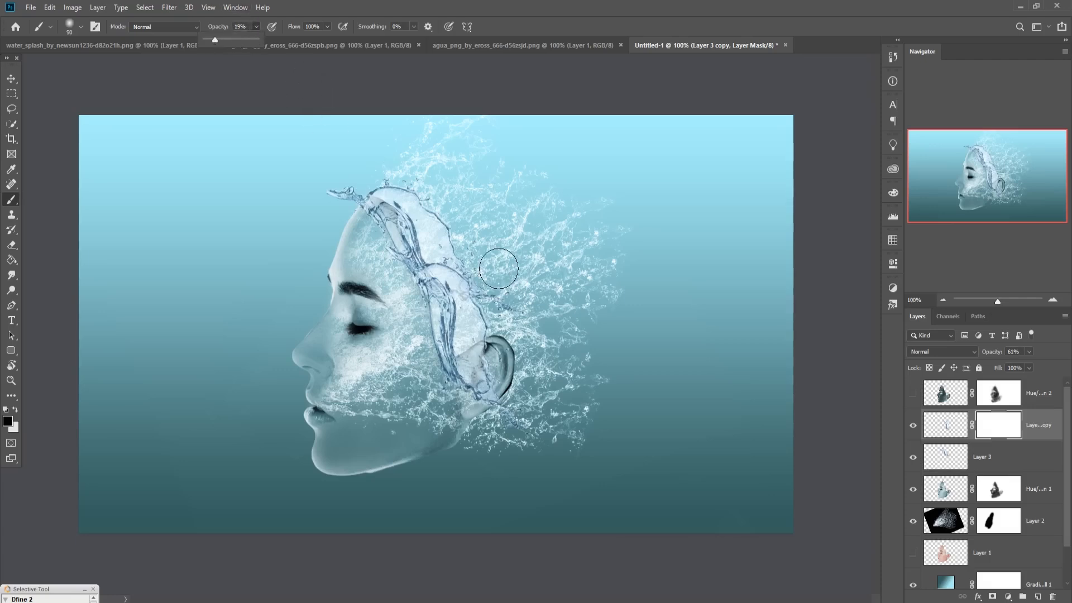
left_click(498, 268)
key("bracketleft")
key("bracketleft")
key("bracketleft")
mouse_move(454, 271)
left_mouse_down()
mouse_move(484, 287)
mouse_move(459, 281)
mouse_move(488, 312)
mouse_move(476, 331)
mouse_move(474, 302)
mouse_move(496, 360)
mouse_move(492, 324)
mouse_move(498, 393)
mouse_move(488, 345)
mouse_move(519, 345)
mouse_move(490, 320)
mouse_move(506, 387)
left_mouse_up()
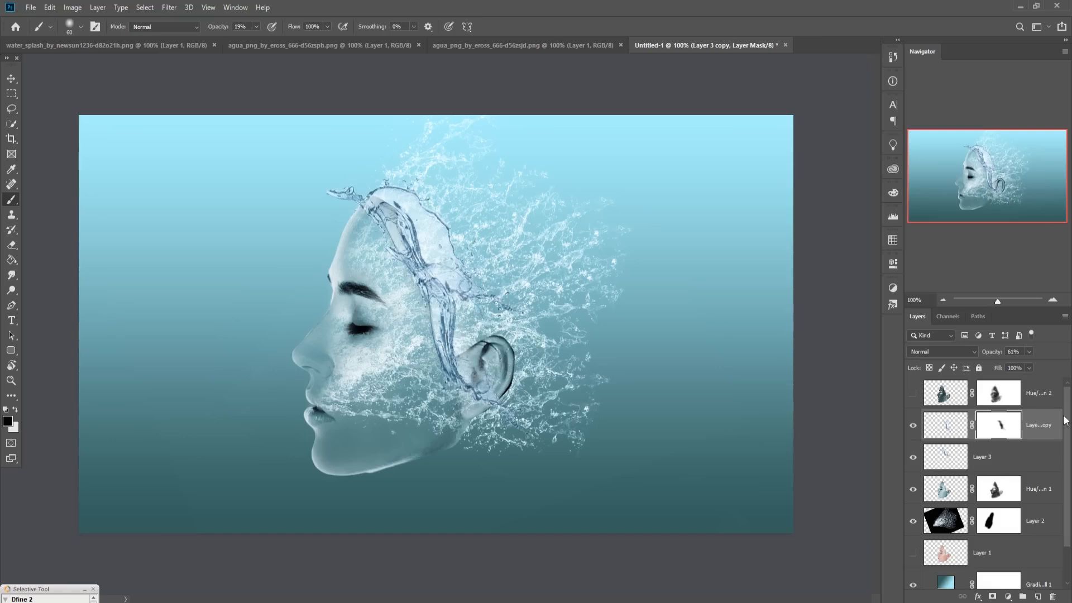
- Paint black on the tinted face layer's mask to hide the ear and the area around it
left_click(996, 487)
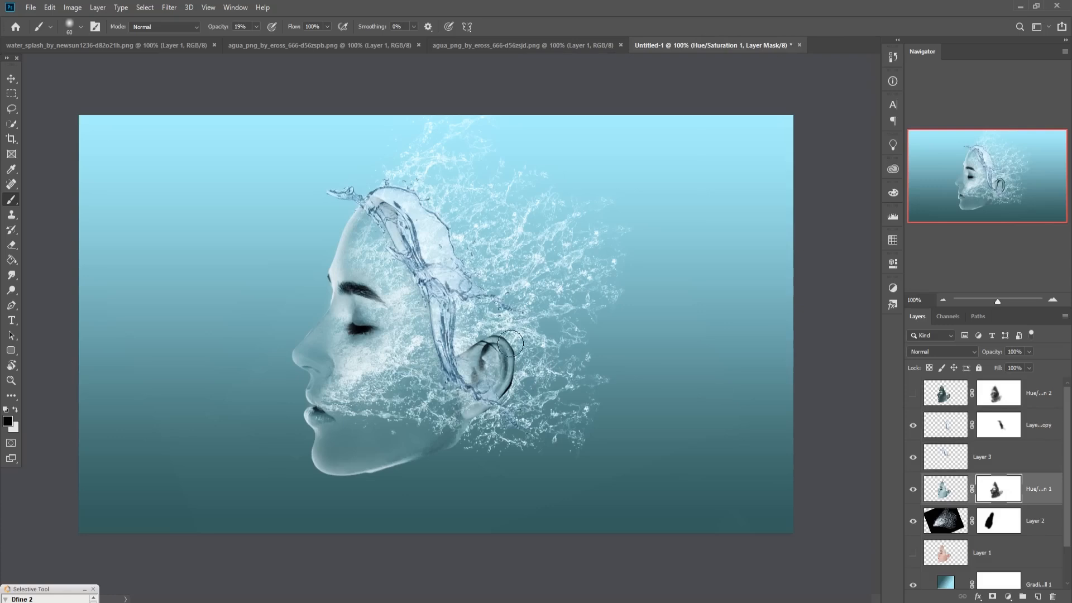
mouse_move(510, 380)
left_mouse_down()
mouse_move(488, 349)
mouse_move(491, 380)
mouse_move(480, 357)
mouse_move(510, 377)
mouse_move(499, 341)
mouse_move(531, 393)
mouse_move(518, 414)
mouse_move(515, 395)
mouse_move(531, 377)
mouse_move(521, 398)
mouse_move(508, 398)
mouse_move(479, 353)
mouse_move(484, 419)
mouse_move(506, 427)
mouse_move(532, 400)
mouse_move(538, 370)
mouse_move(532, 401)
mouse_move(534, 384)
left_mouse_up()
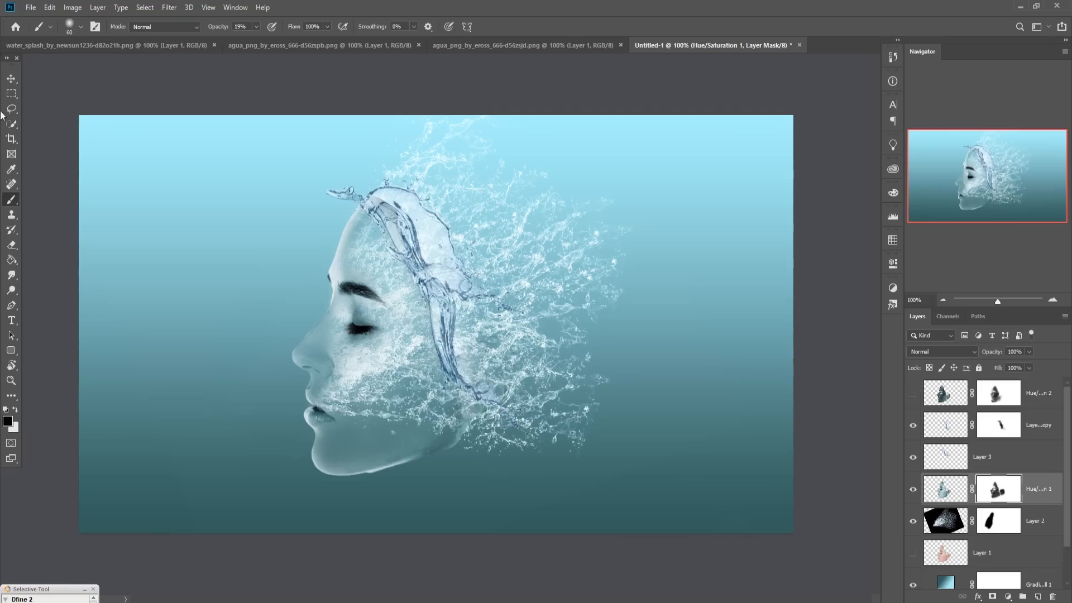
left_click(13, 78)
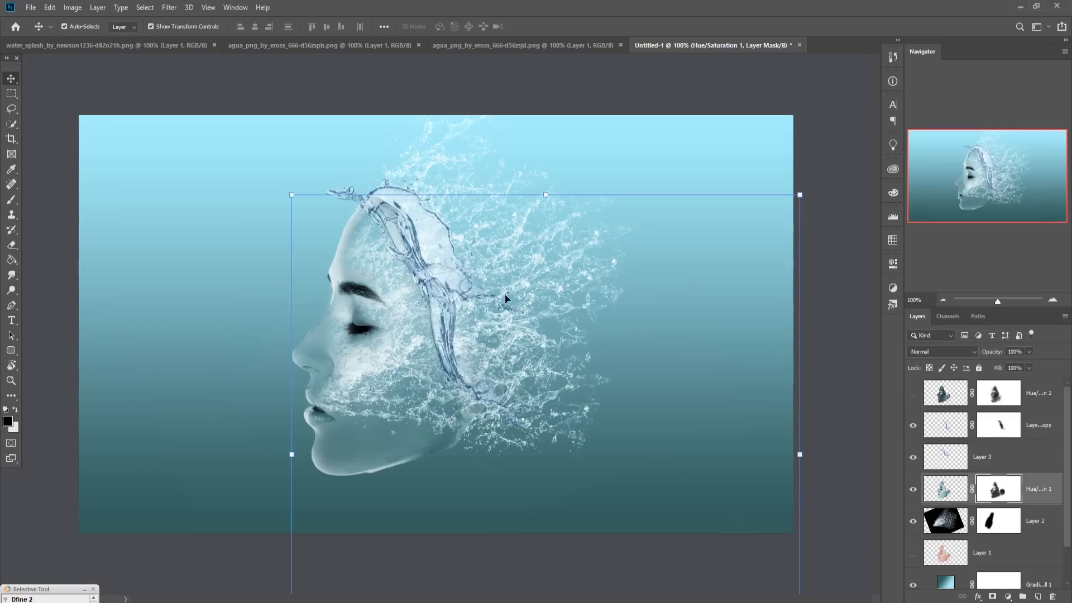
left_click(12, 199)
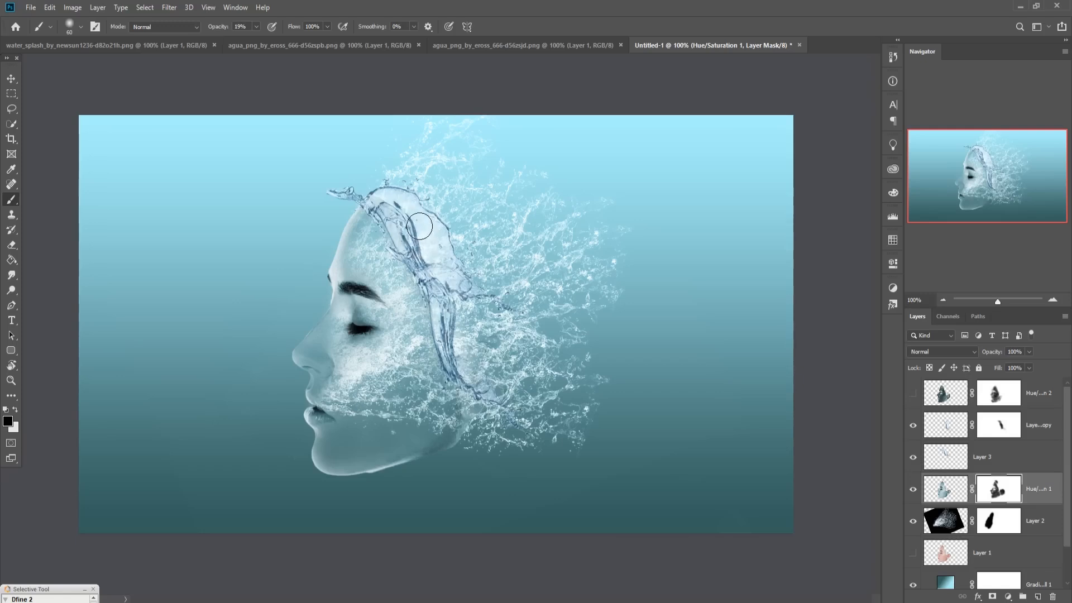
left_click(11, 78)
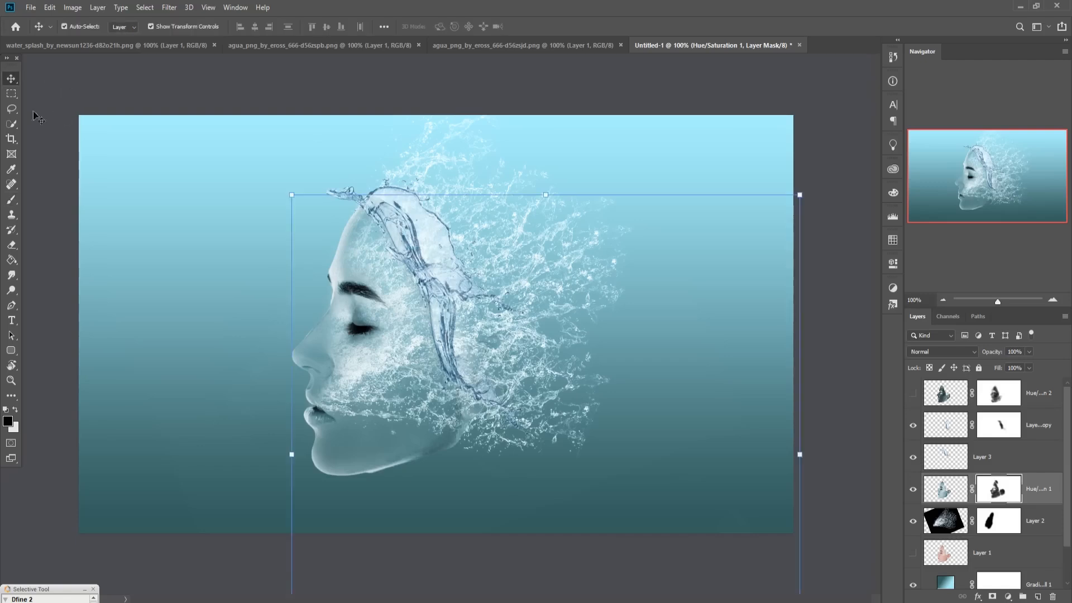
- Duplicate the masked splash layer, scale the copy to 90.47%, rotate it 61.05°, and place it below the jaw along the neck
left_click(1037, 456)
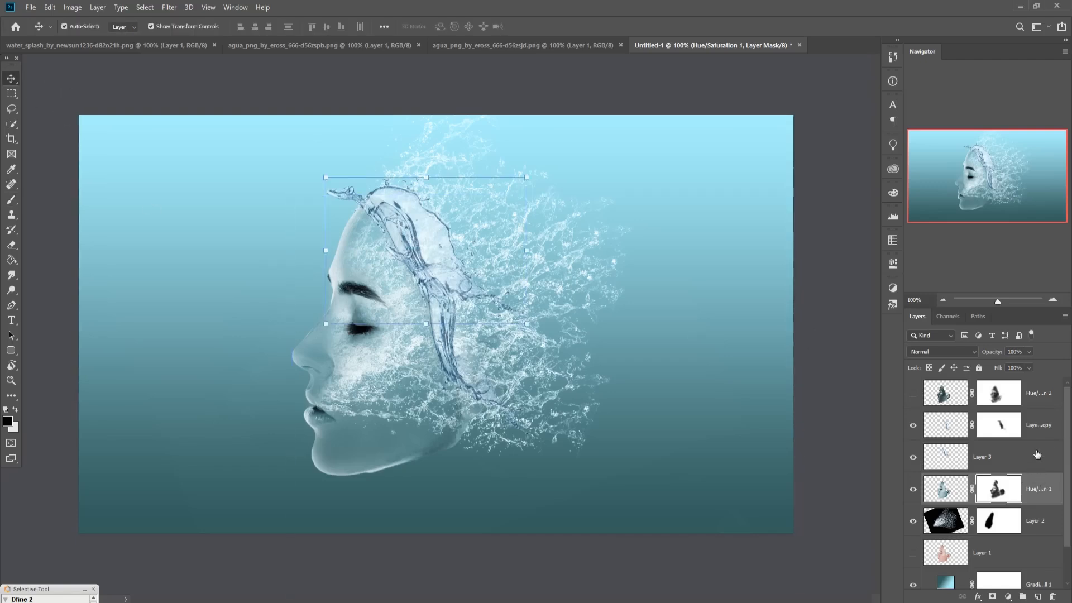
right_click(1039, 427)
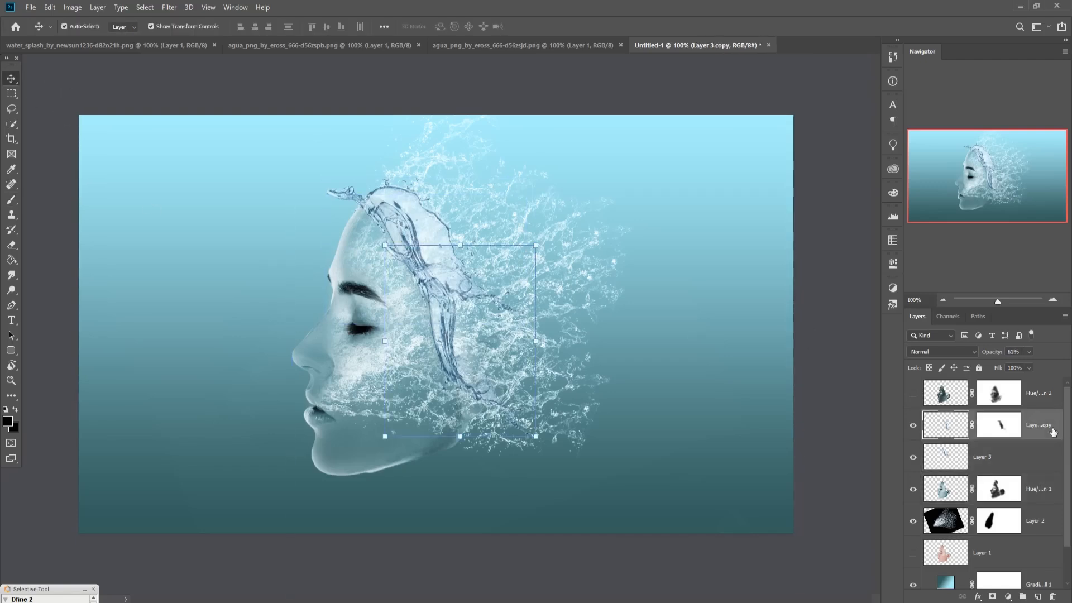
left_click(929, 175)
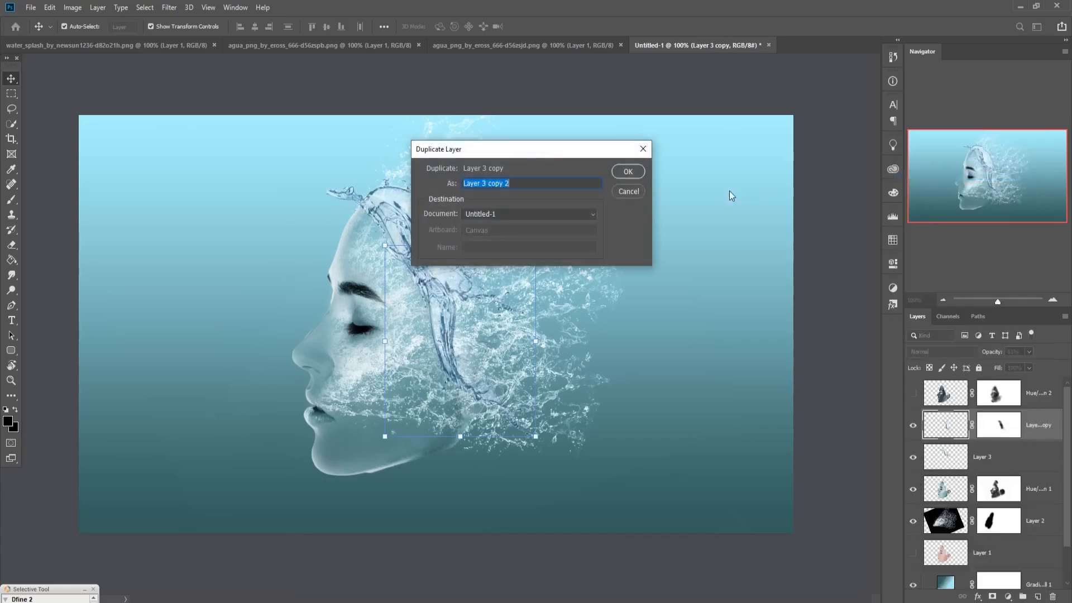
left_click(628, 173)
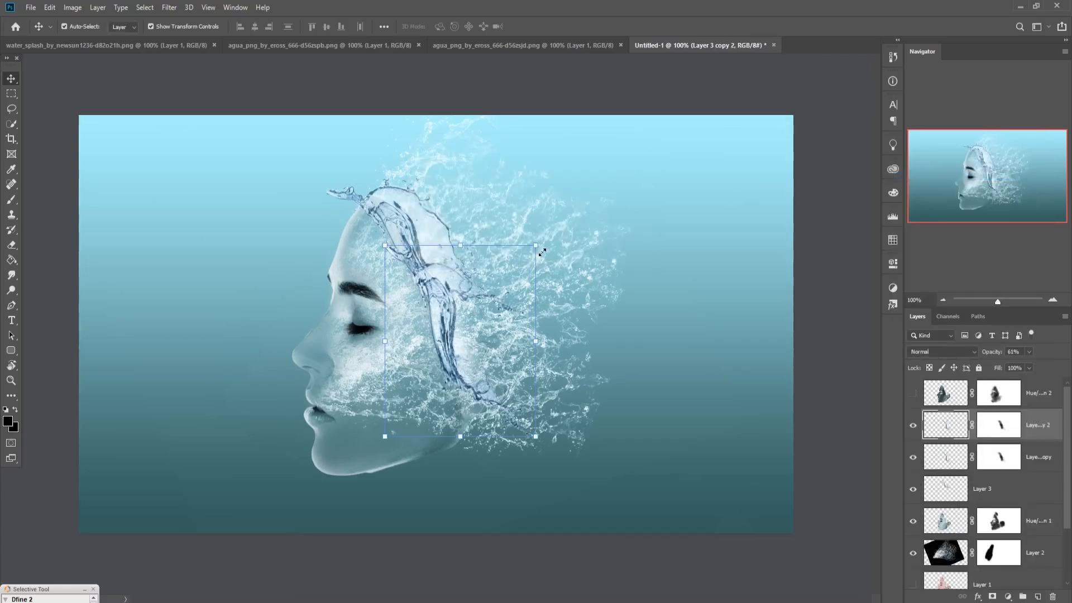
left_click_drag(538, 249, 522, 263)
left_click_drag(437, 316, 452, 402)
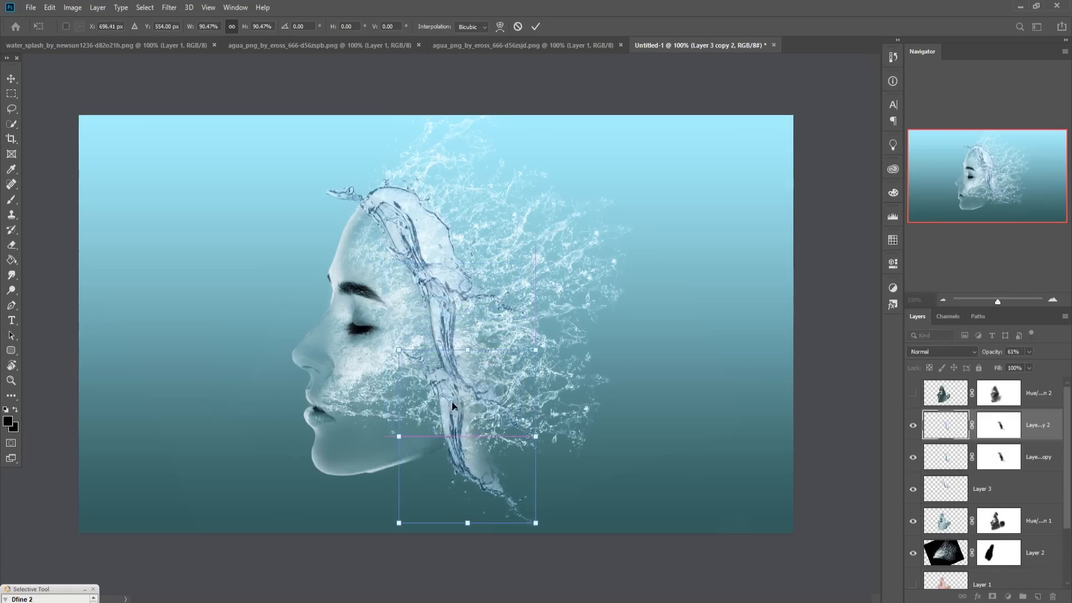
left_click_drag(558, 344, 508, 448)
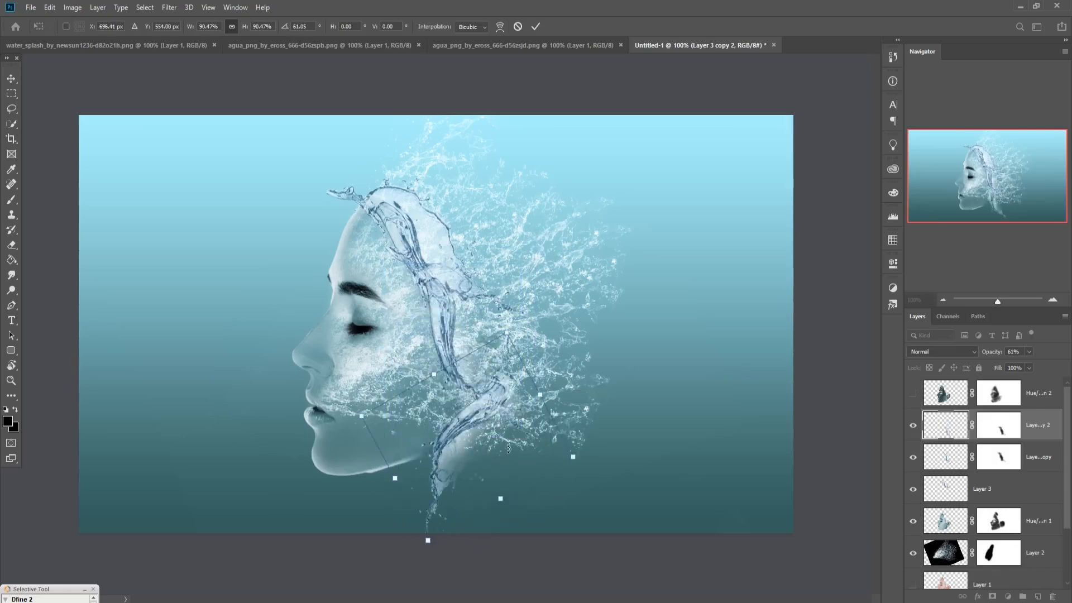
mouse_move(470, 416)
left_mouse_down()
mouse_move(462, 443)
mouse_move(478, 427)
left_mouse_up()
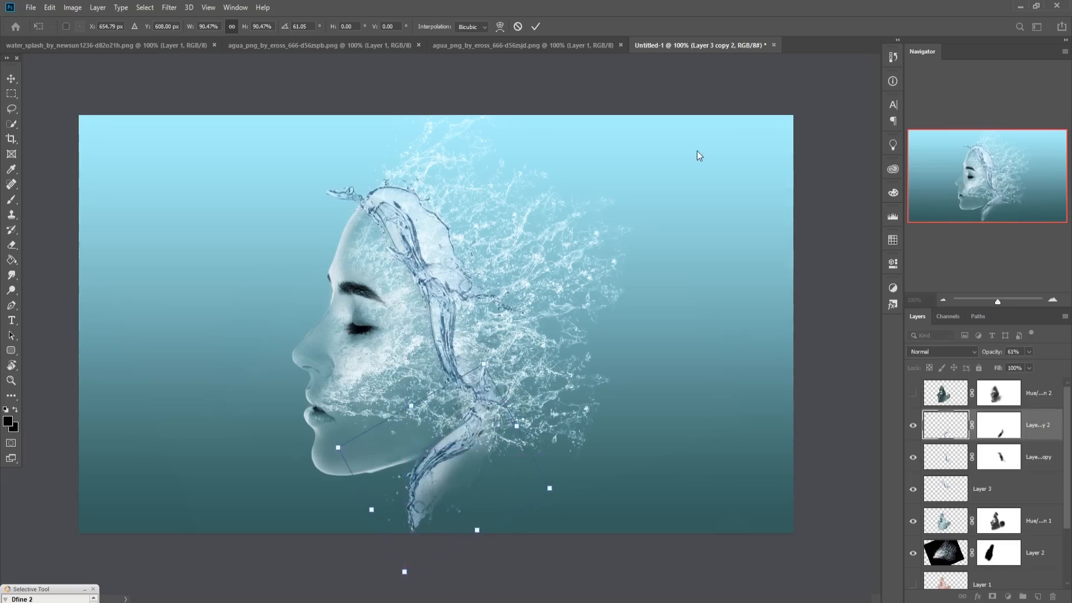
left_click(535, 28)
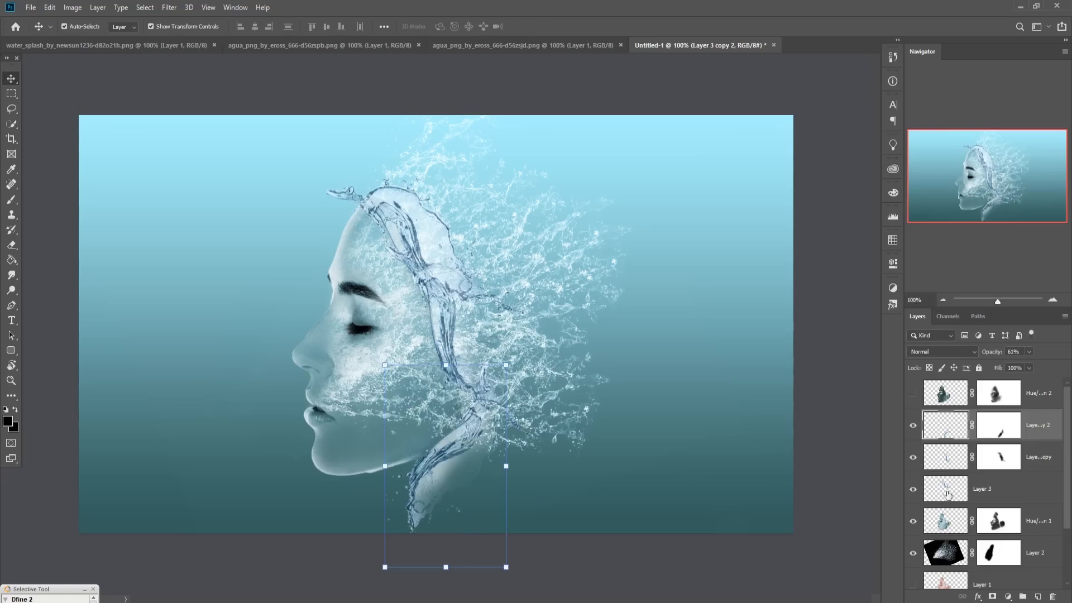
- Paint black at 19% opacity on the neck splash's mask to fade its outer edge and lower tip
left_click(1007, 432)
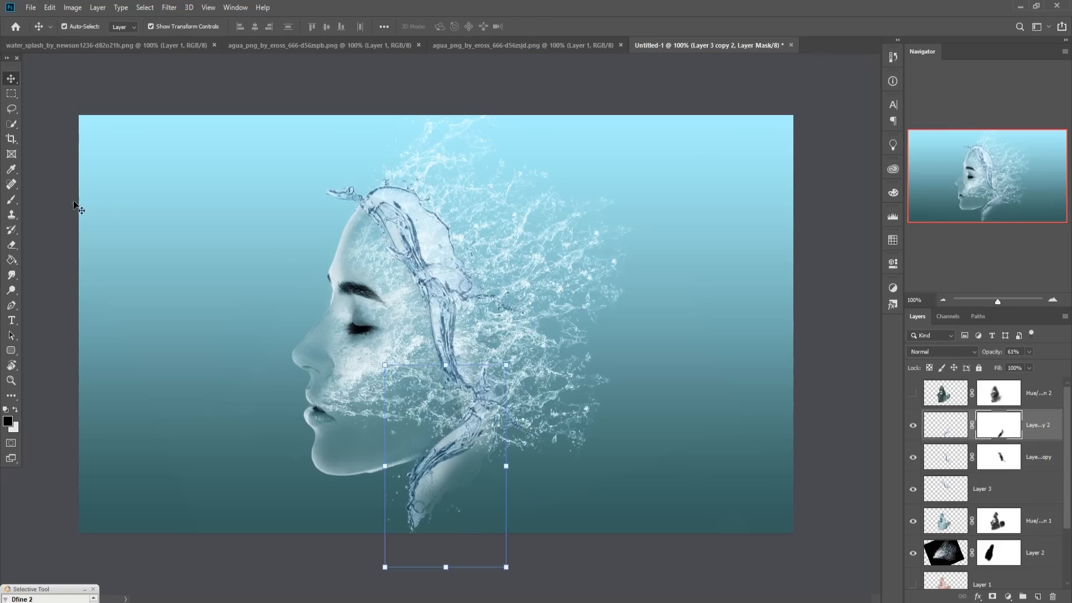
left_click(9, 203)
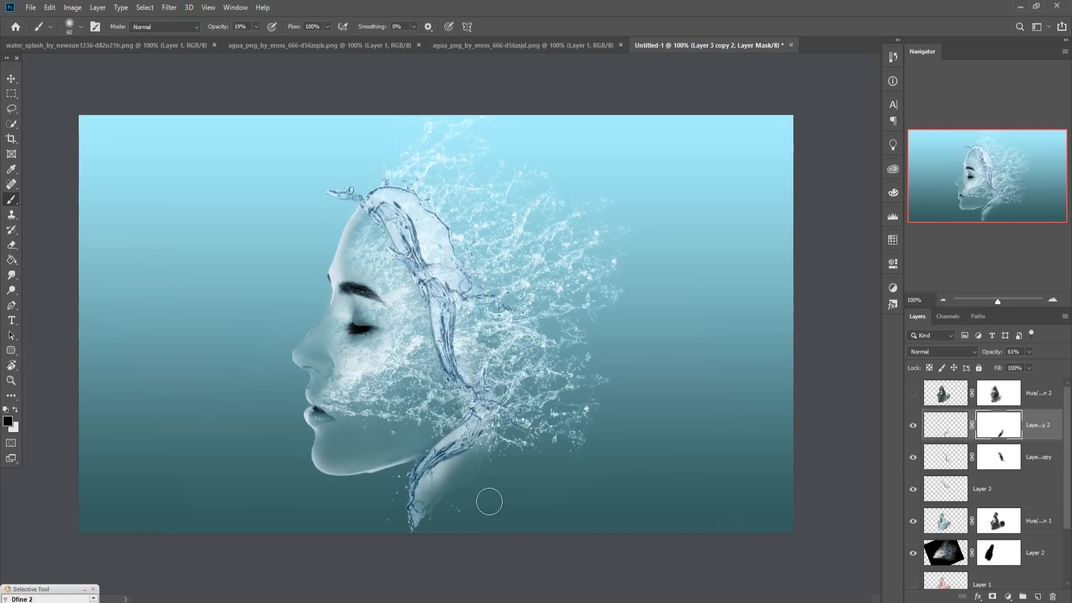
mouse_move(489, 501)
left_mouse_down()
mouse_move(457, 520)
mouse_move(468, 498)
mouse_move(443, 526)
mouse_move(452, 484)
mouse_move(436, 514)
left_mouse_up()
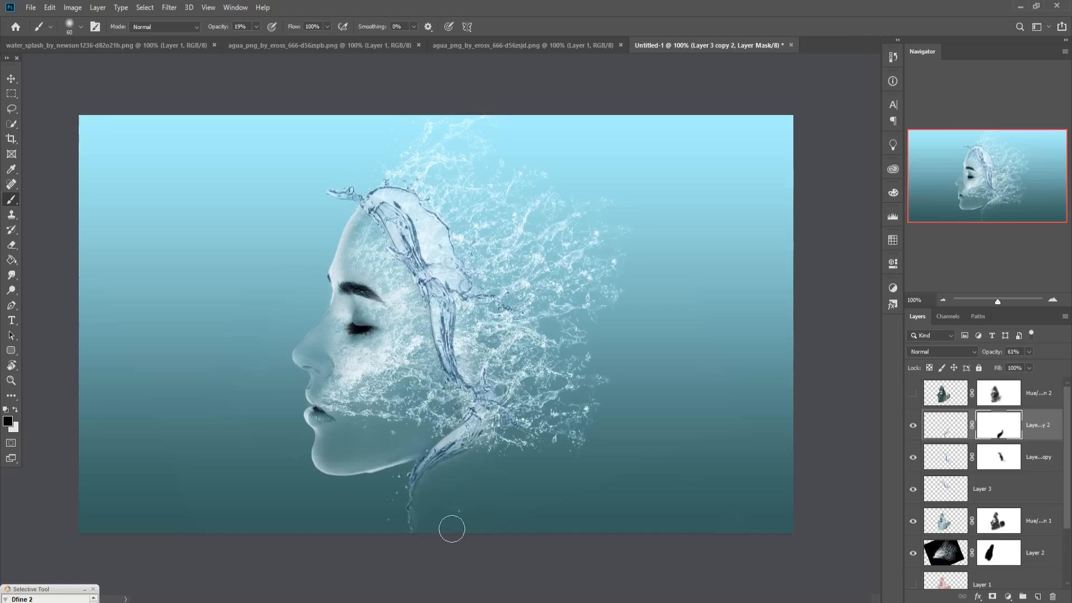
left_click(10, 81)
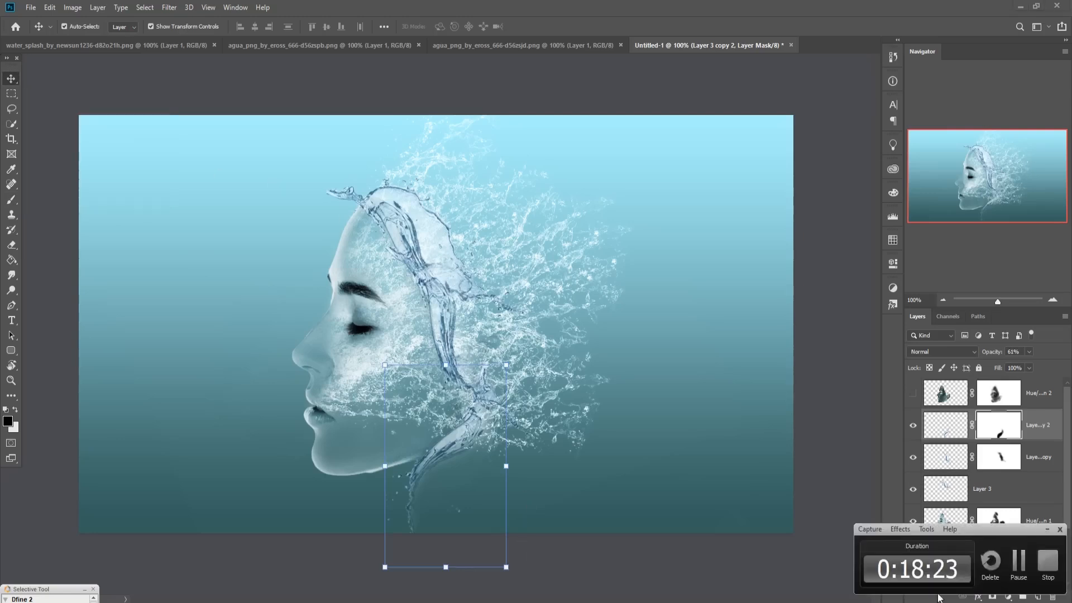
- Copy the circular water splash from agua_png_eross_666-d56zsjd.png into the Untitled-1 composite and close the source image
left_click(473, 48)
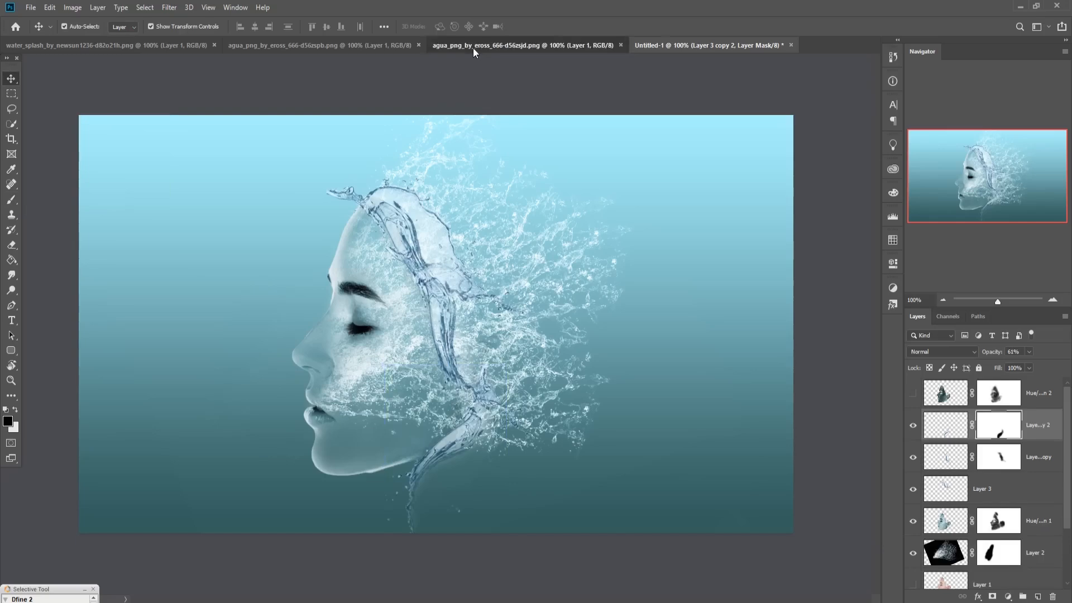
left_click(349, 44)
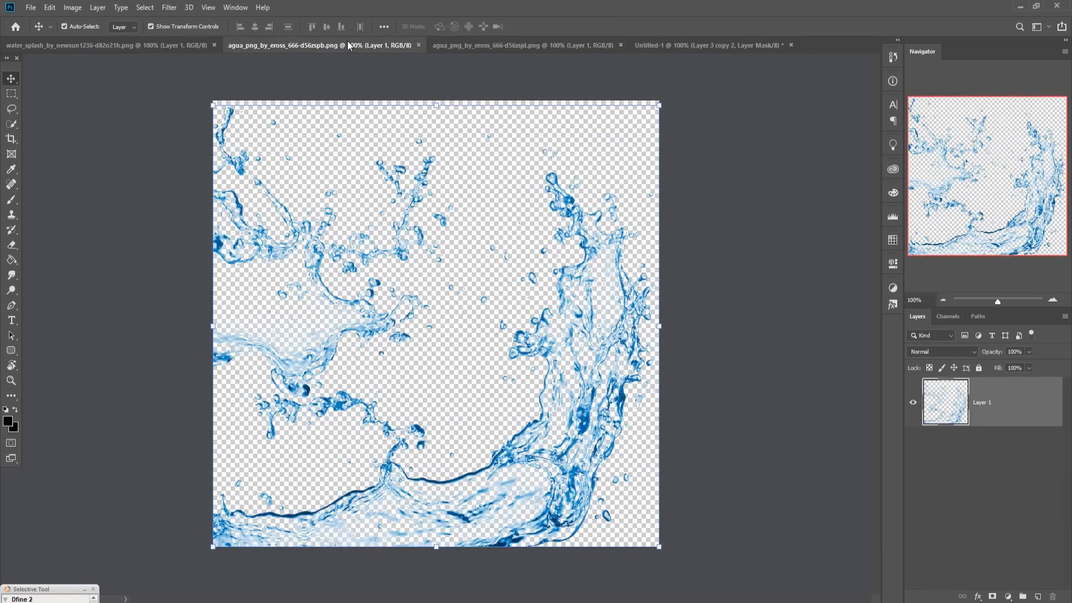
left_click(55, 46)
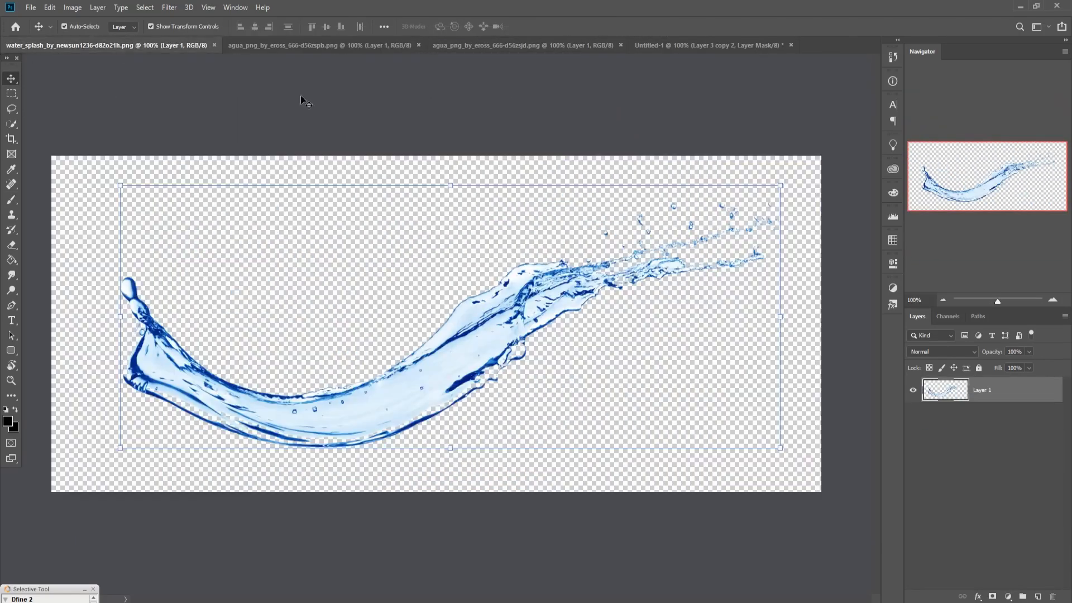
left_click(485, 44)
left_click_drag(494, 49, 653, 110)
left_click(517, 45)
left_click_drag(769, 296, 499, 386)
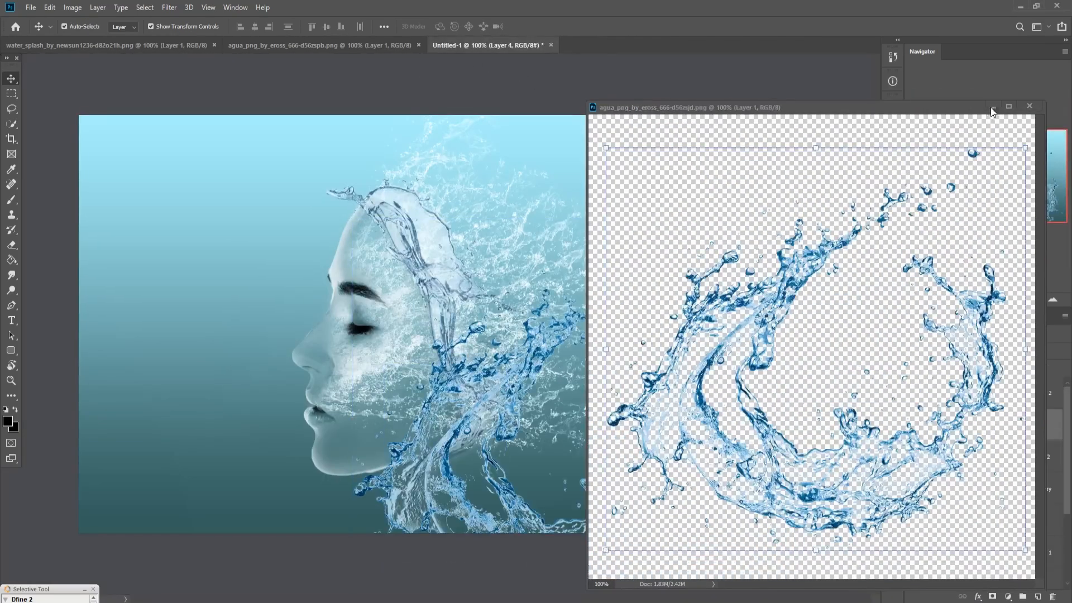
left_click(1028, 106)
- Scale the circular splash to 77.24%, rotate it 13.52°, and position it over the neck beneath the ear area
left_click_drag(780, 219, 690, 332)
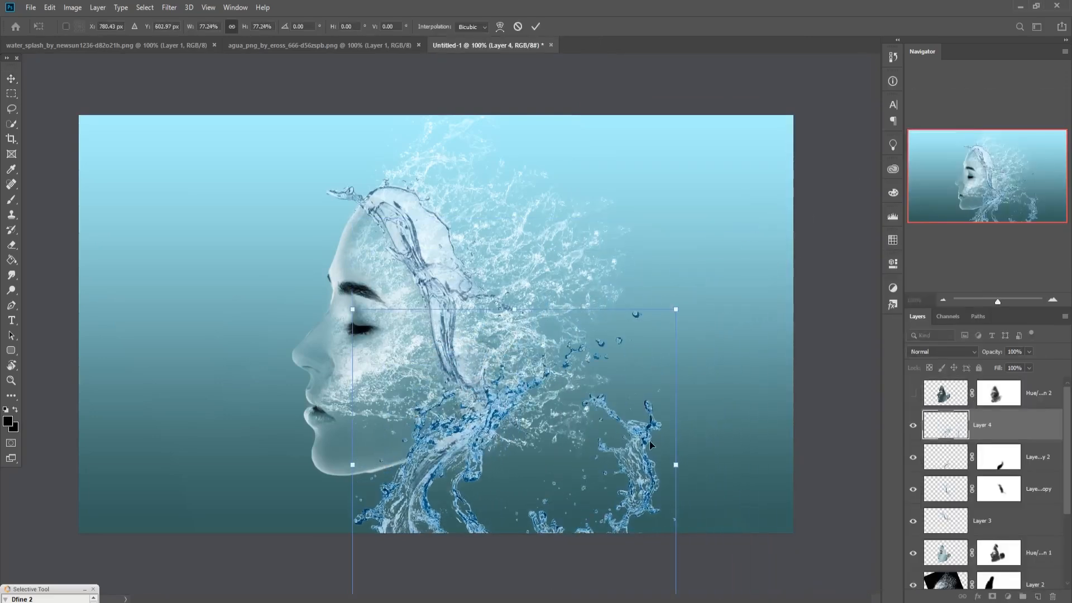
left_click_drag(673, 414, 639, 423)
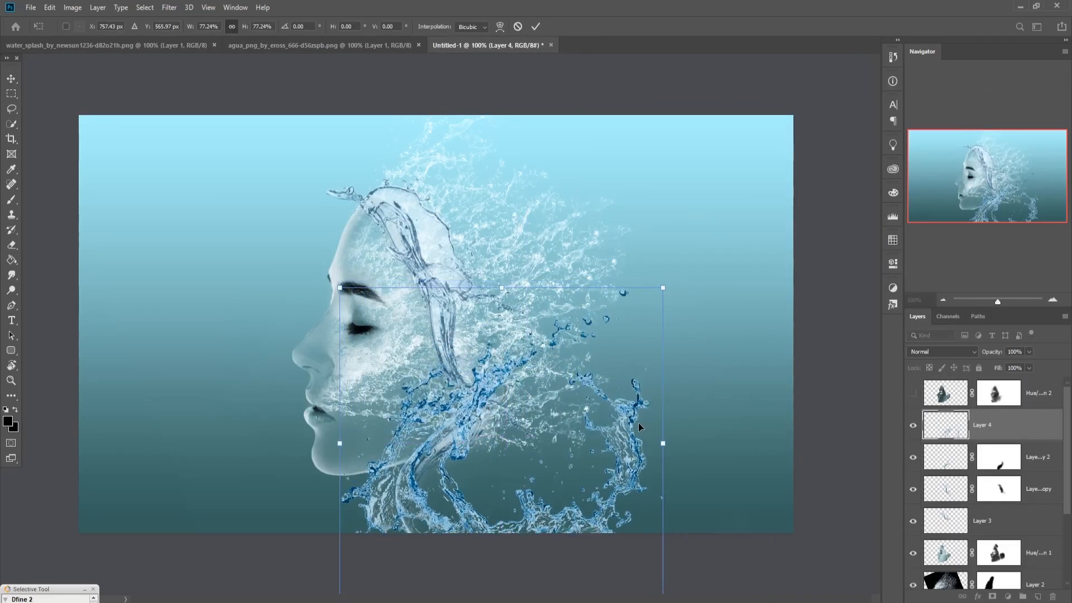
left_click_drag(688, 280, 715, 333)
left_click_drag(460, 420, 476, 428)
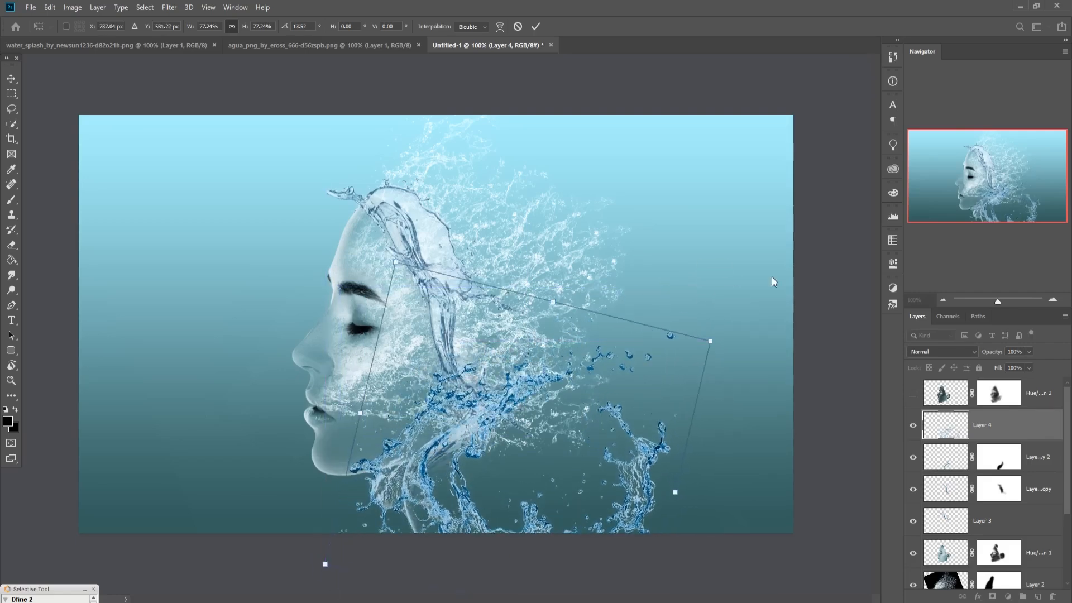
left_click(536, 27)
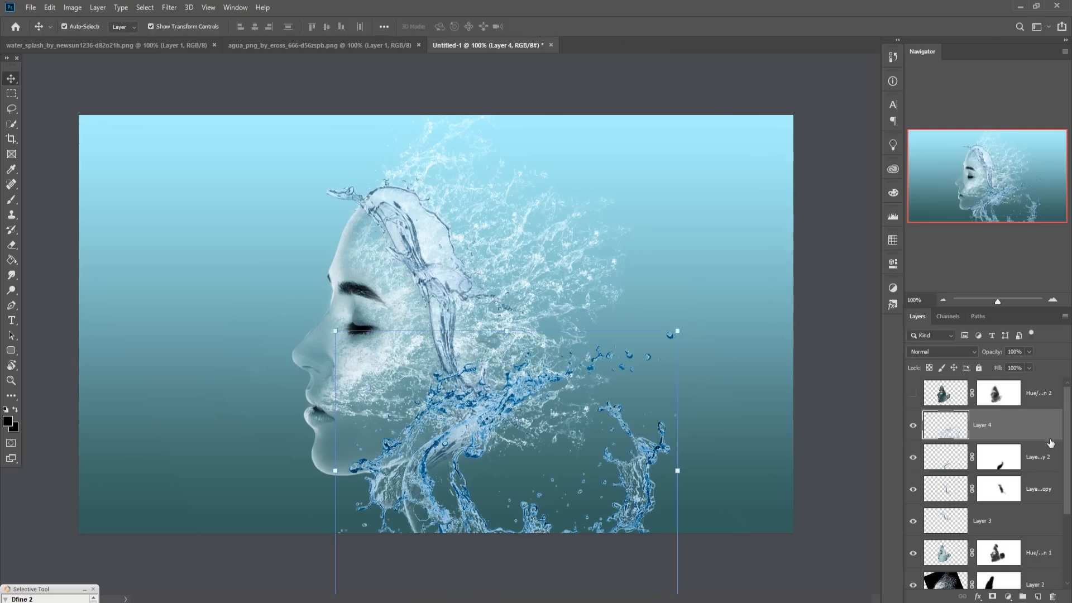
- Add a Hue/Saturation adjustment clipped to the circular splash, turn on Colorize, and shift its hue to a teal-blue tint
left_click(1008, 596)
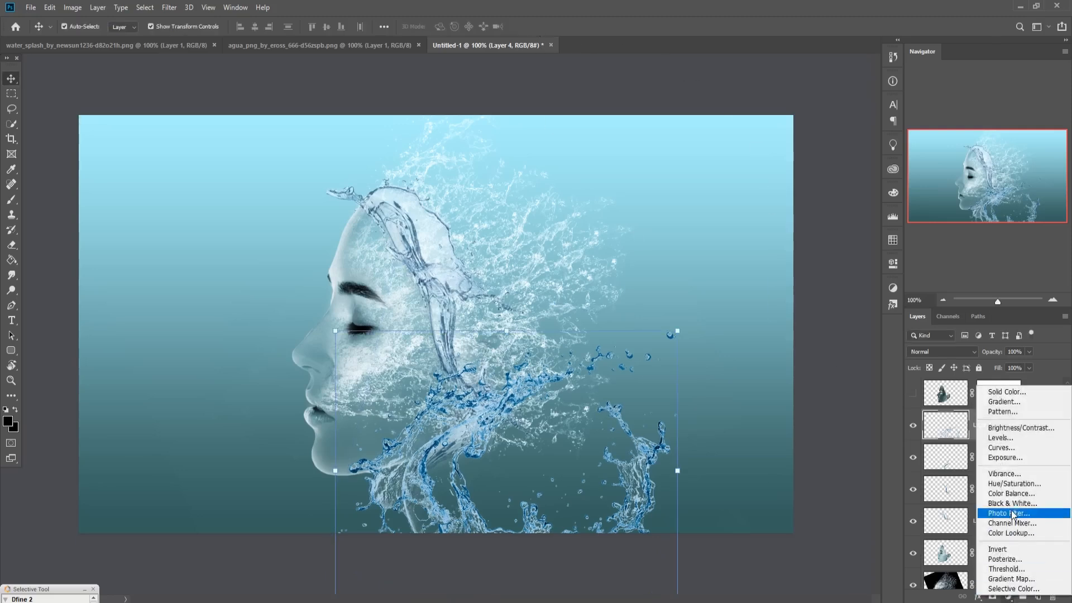
left_click(1004, 492)
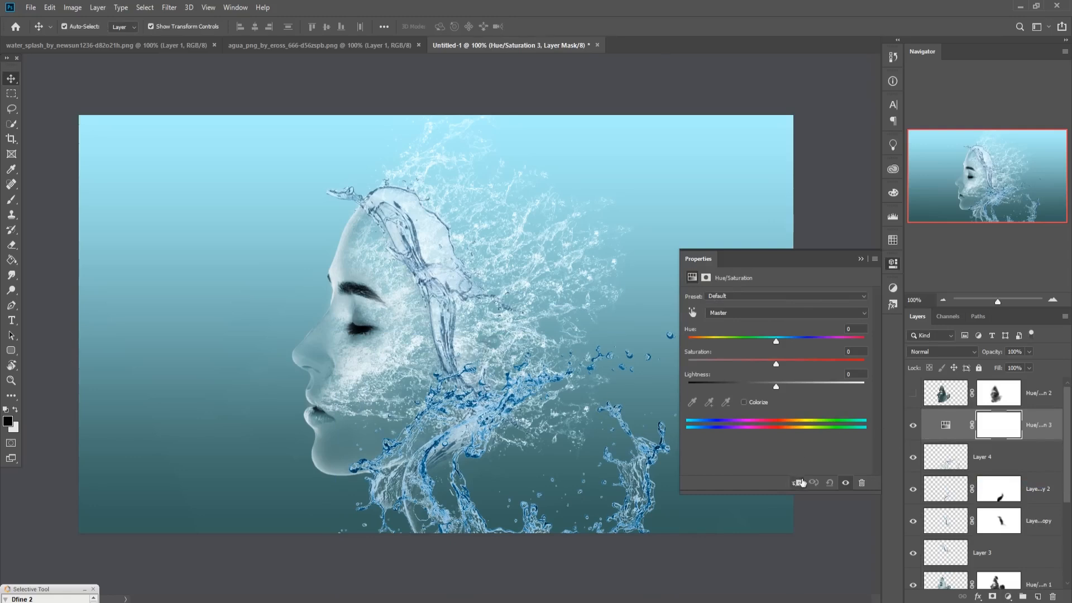
left_click(800, 482)
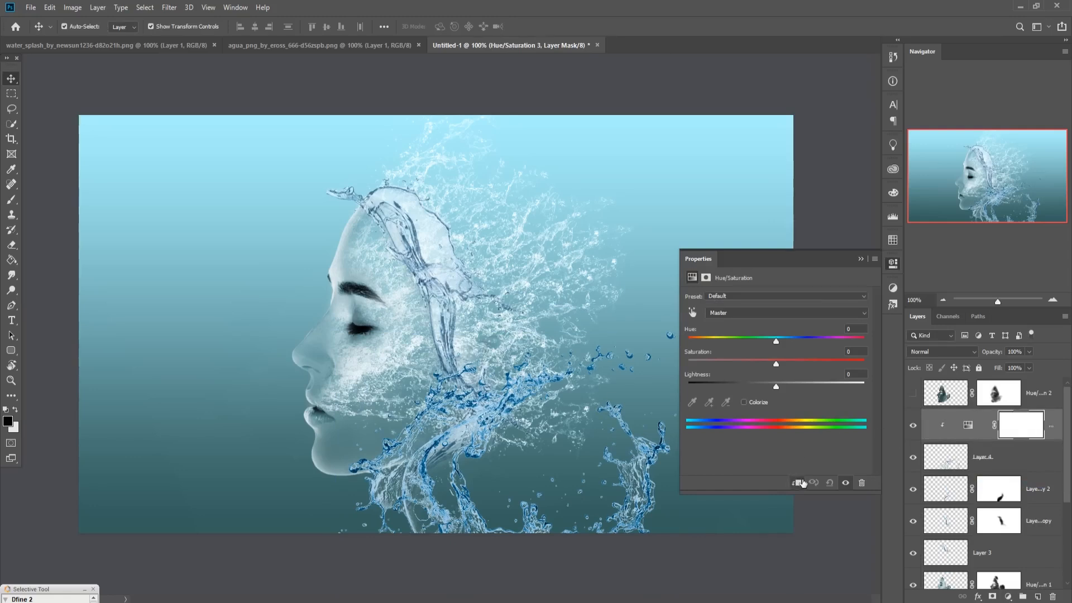
left_click(744, 402)
left_click_drag(693, 343, 790, 344)
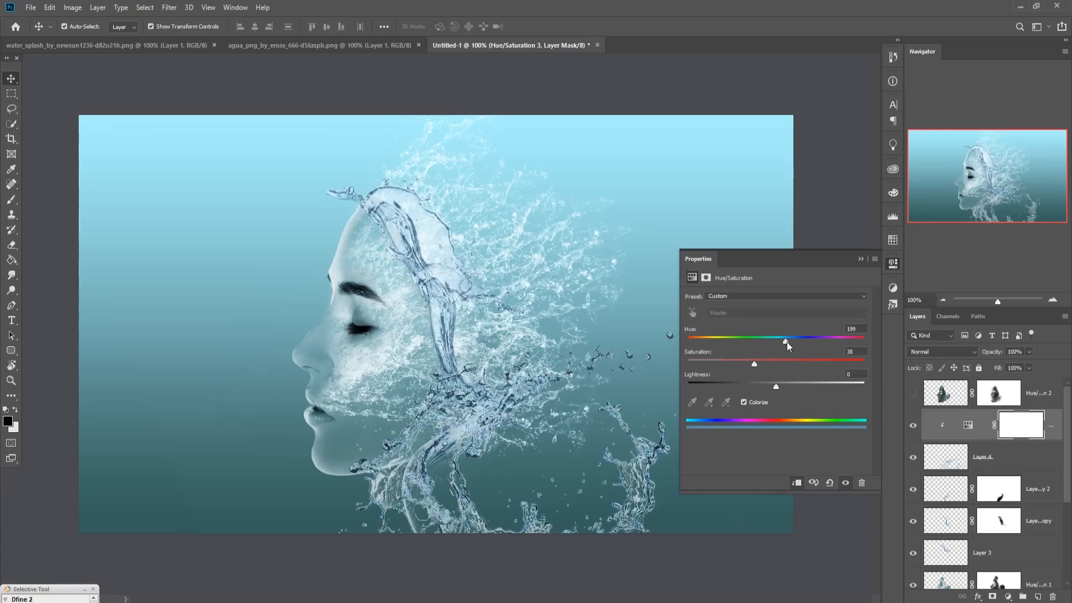
left_click_drag(786, 341, 778, 340)
left_click(860, 259)
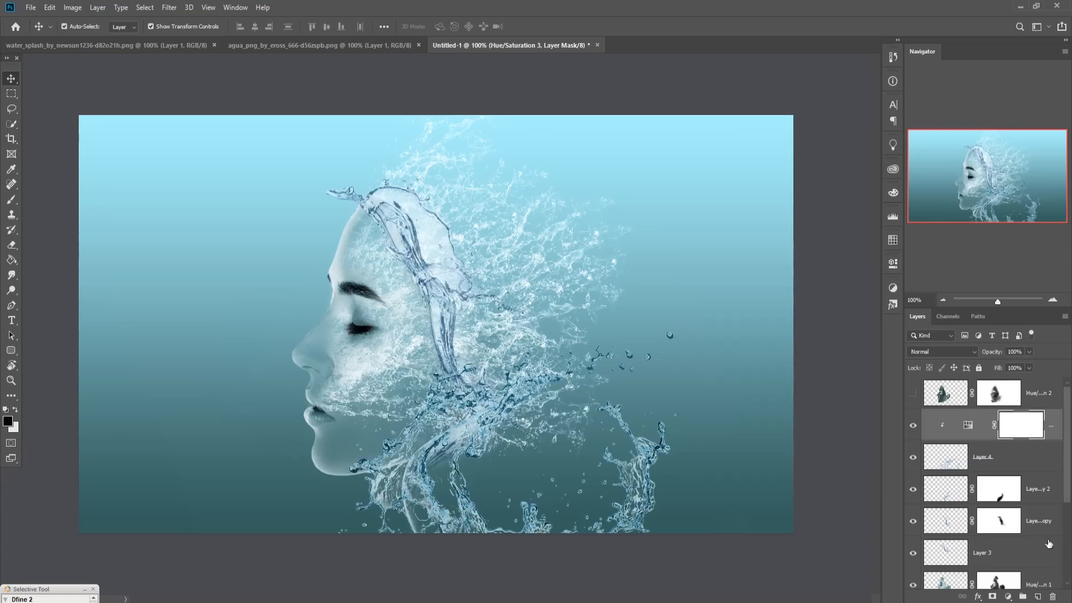
- Mask the circular splash layer and paint black at 100% opacity with a 175 px brush to hide its lower ring
left_click(1014, 463)
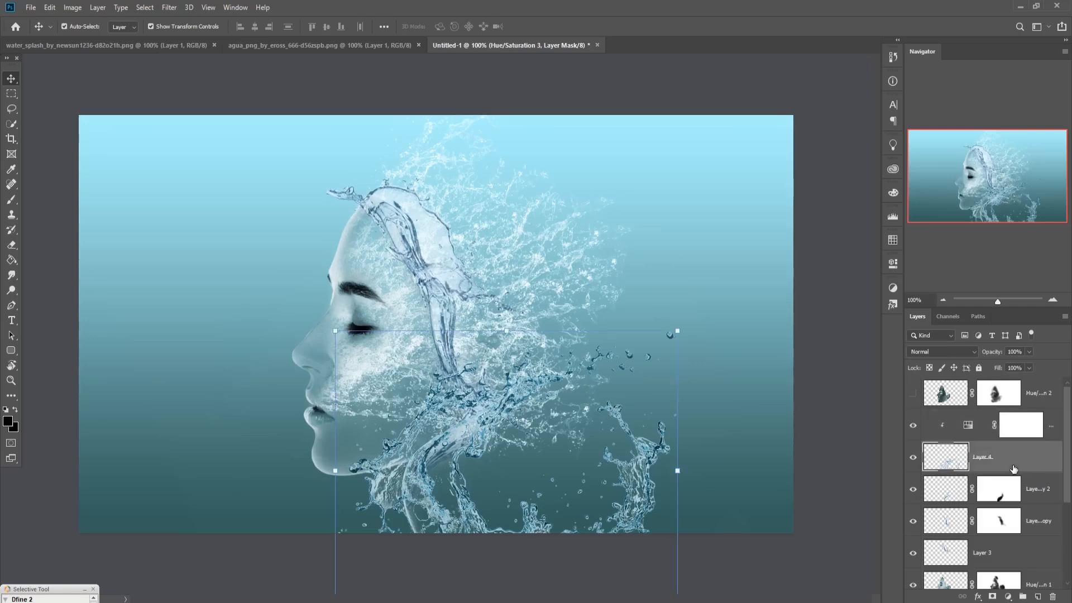
left_click(993, 596)
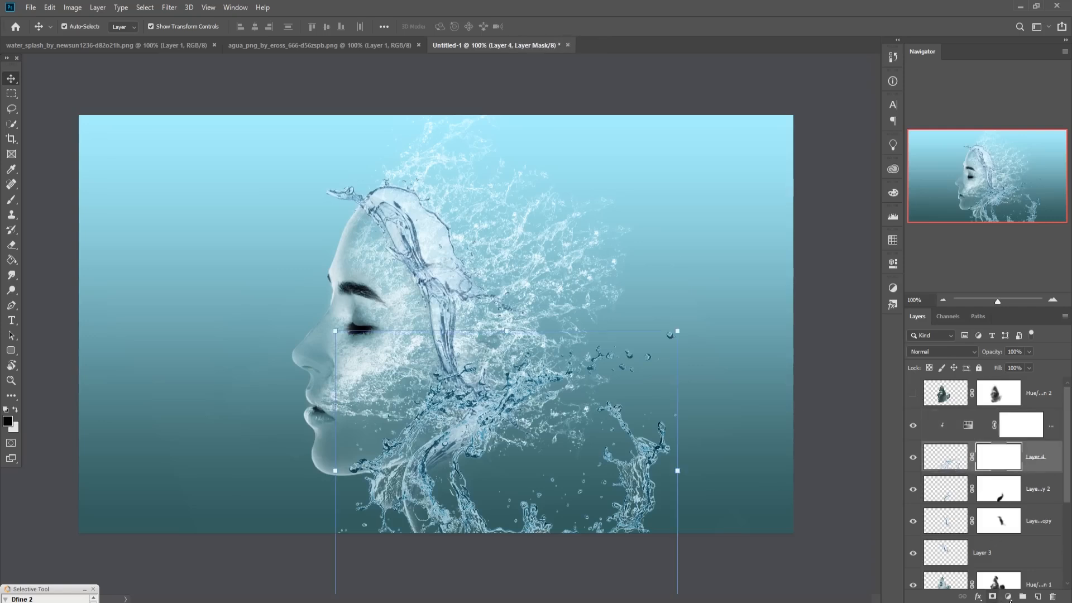
left_click(11, 200)
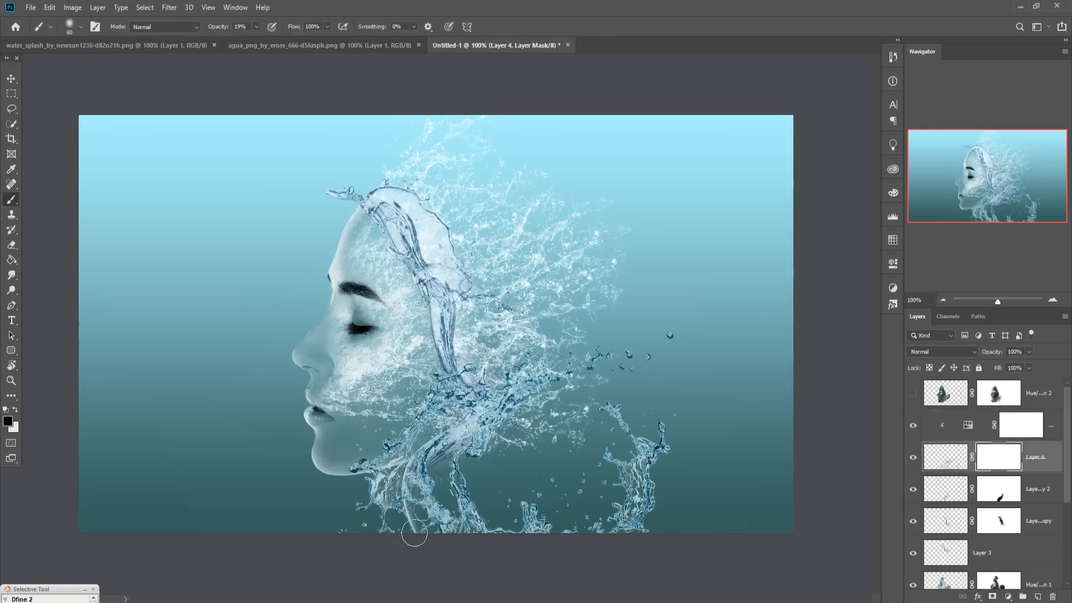
key("bracketright")
key("bracketright")
key("bracketright")
key("bracketright")
key("bracketright")
key("bracketright")
key("bracketright")
left_click(257, 27)
left_click_drag(254, 39, 298, 40)
mouse_move(661, 480)
left_mouse_down()
mouse_move(678, 459)
mouse_move(612, 590)
mouse_move(692, 507)
mouse_move(651, 564)
mouse_move(517, 575)
mouse_move(478, 526)
mouse_move(450, 564)
mouse_move(437, 514)
mouse_move(459, 554)
left_mouse_up()
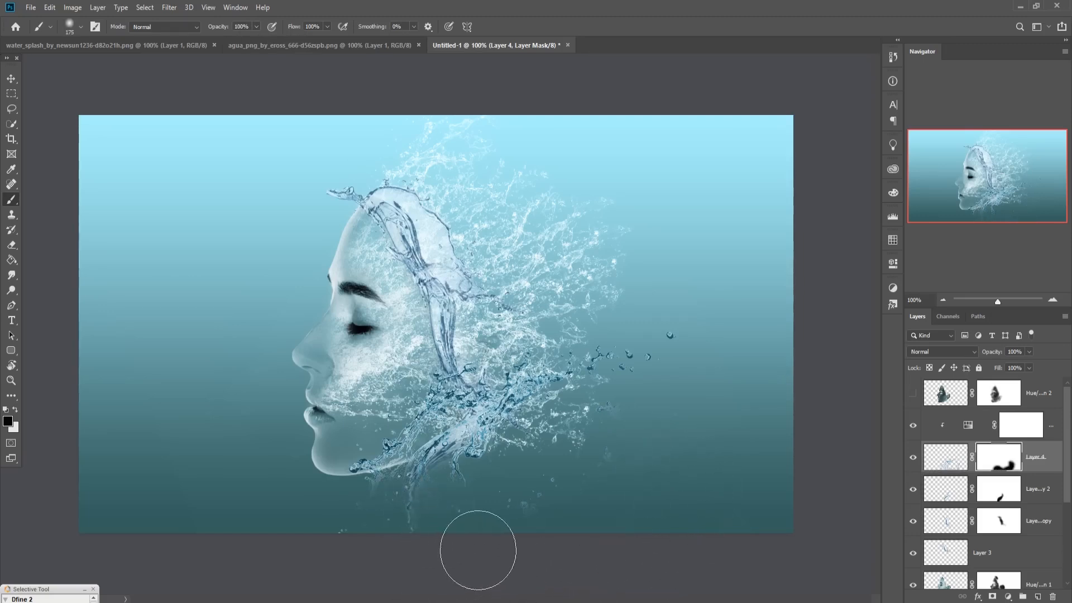
- Reduce the brush to 100 px and paint out the leftover splash droplets below the jaw and neck on the mask
key("bracketleft")
key("bracketleft")
key("bracketleft")
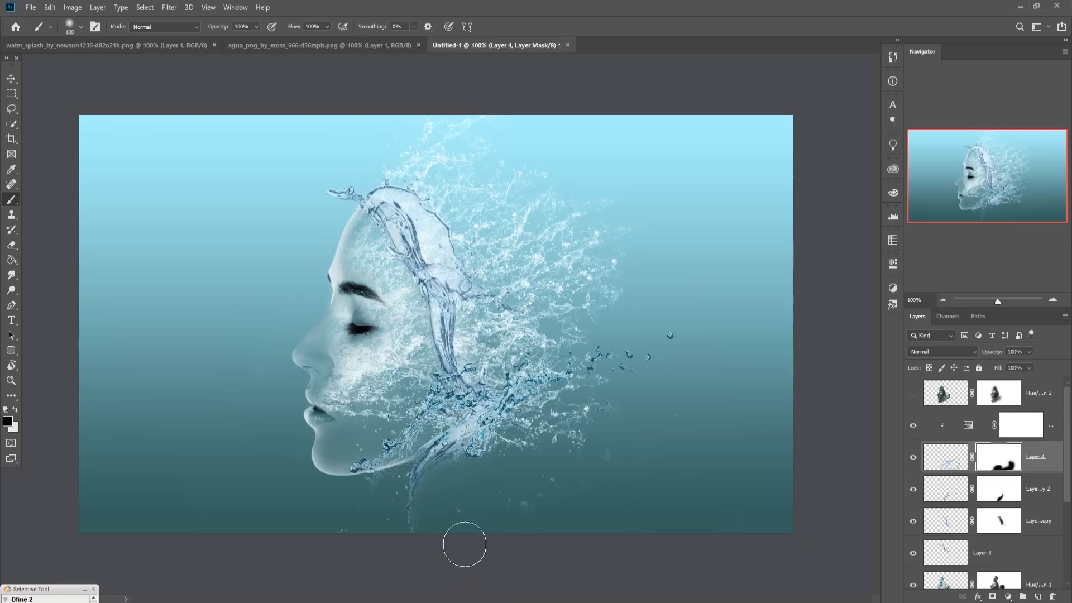
mouse_move(478, 500)
left_mouse_down()
mouse_move(434, 595)
mouse_move(406, 572)
mouse_move(390, 535)
left_mouse_up()
- Merge the masked circular splash layer with its clipped Hue/Saturation adjustment
left_click(10, 79)
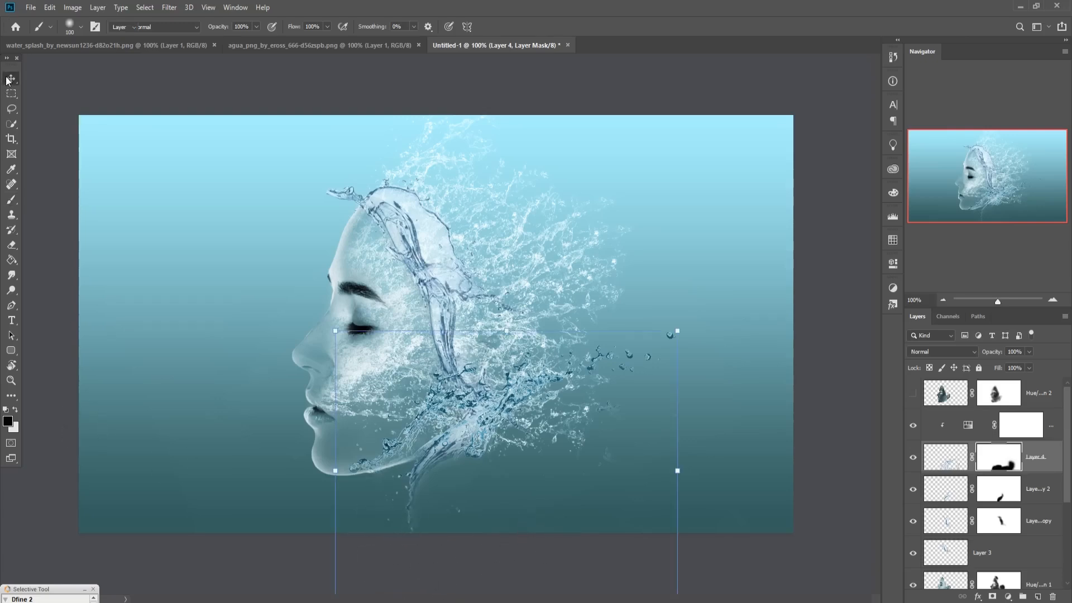
left_click(1056, 427, "shift")
right_click(1055, 441)
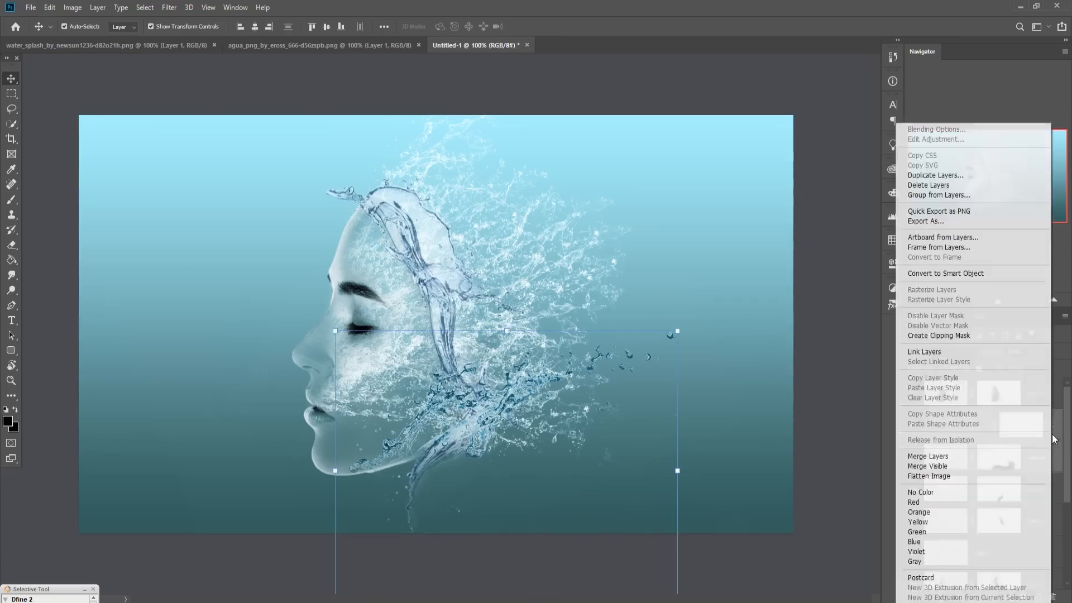
left_click(950, 460)
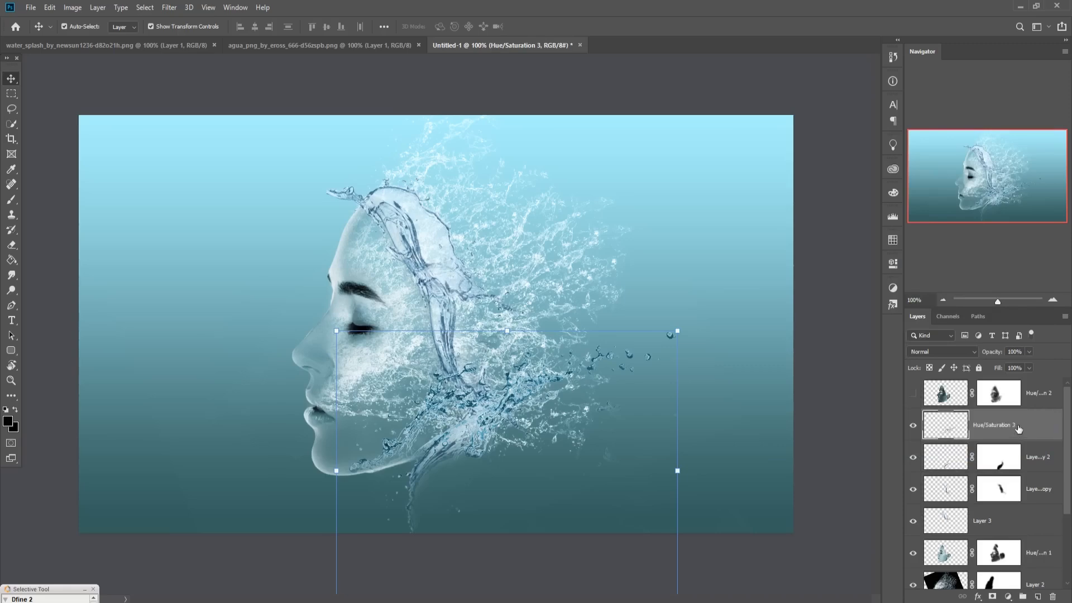
- Duplicate the merged teal splash layer and place the copy across the top of the head
right_click(1013, 429)
left_click(893, 176)
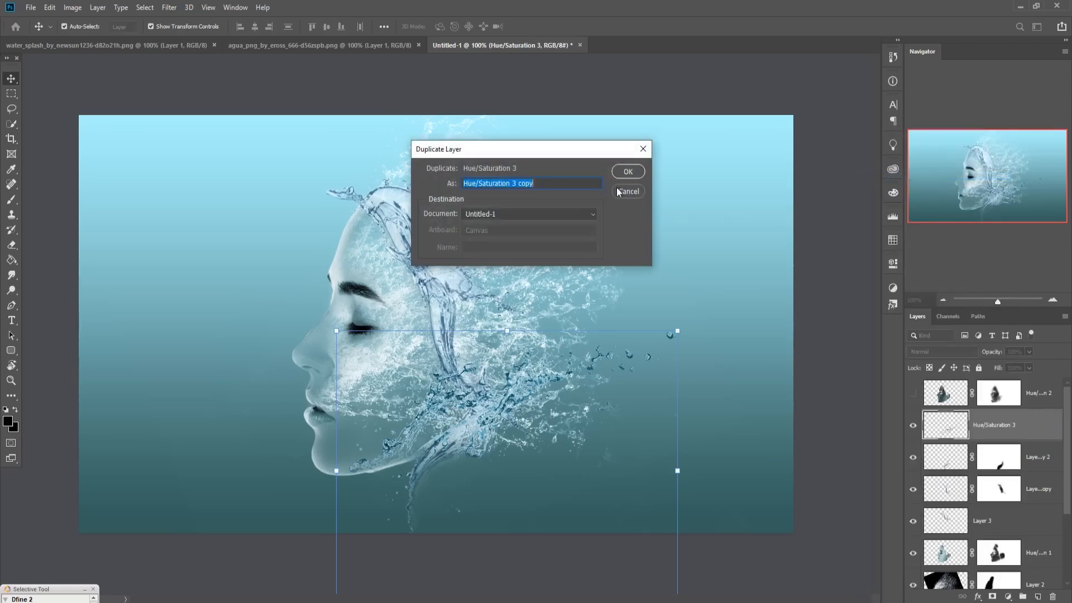
left_click(626, 172)
left_click_drag(494, 412, 446, 191)
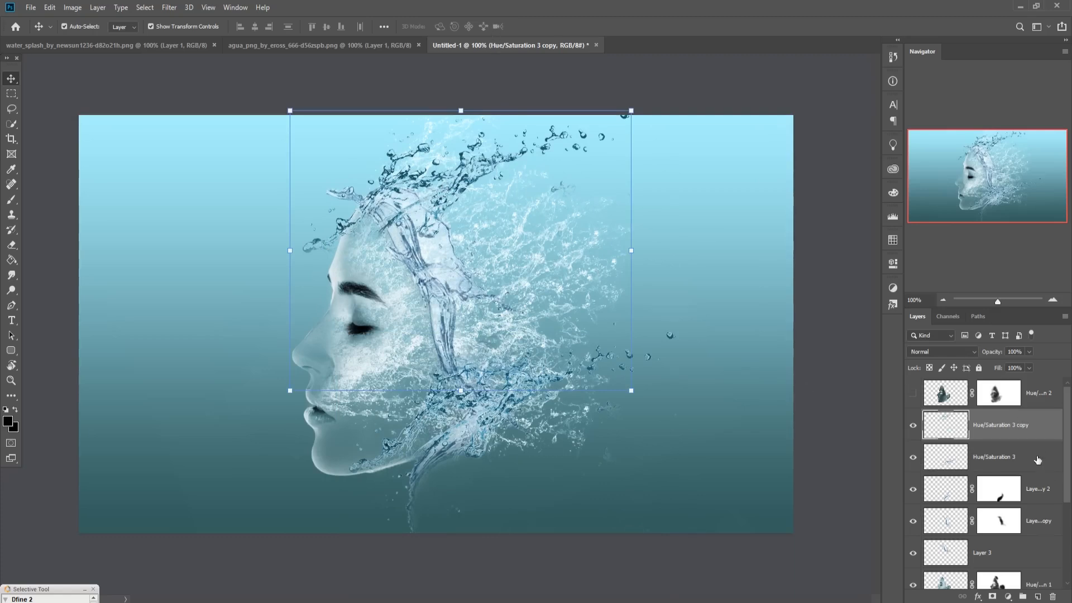
- Try another copy of the teal splash rotated 116.55° over the back of the head, and delete that copy
right_click(1021, 429)
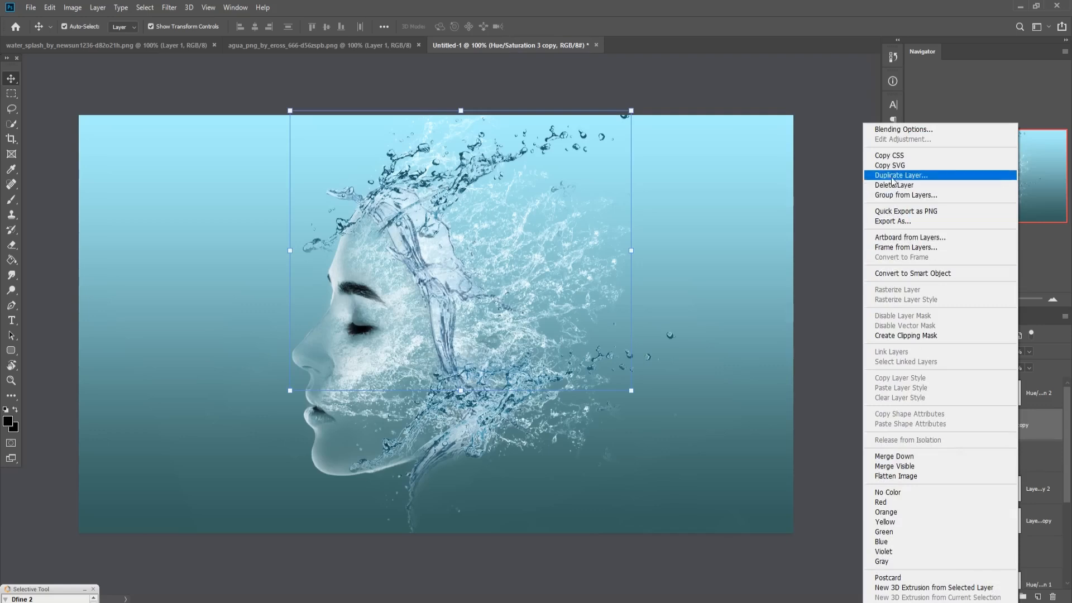
left_click(893, 175)
left_click(637, 173)
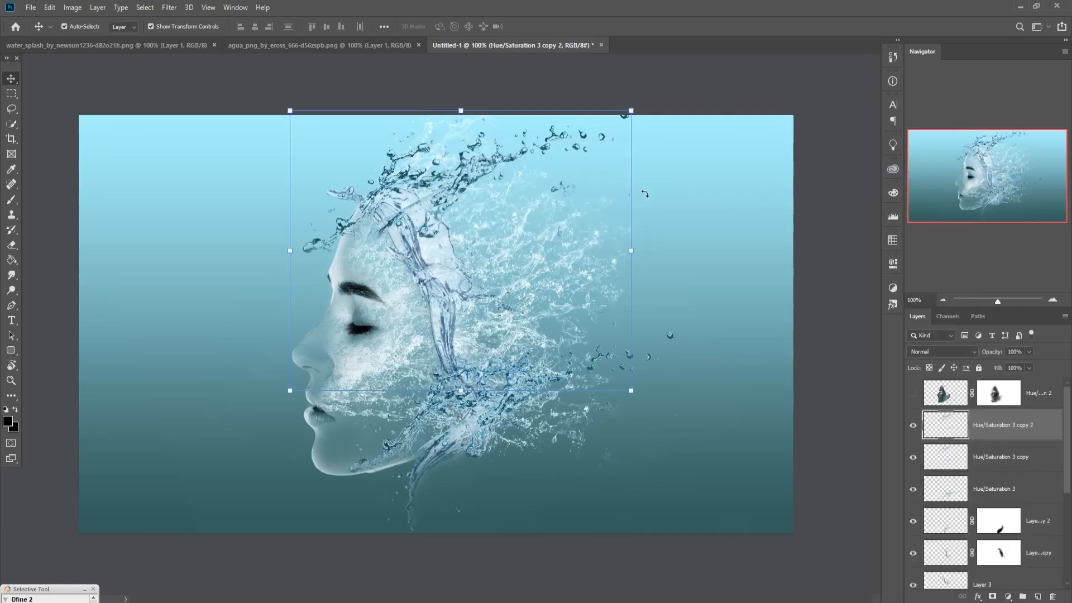
left_click(483, 162)
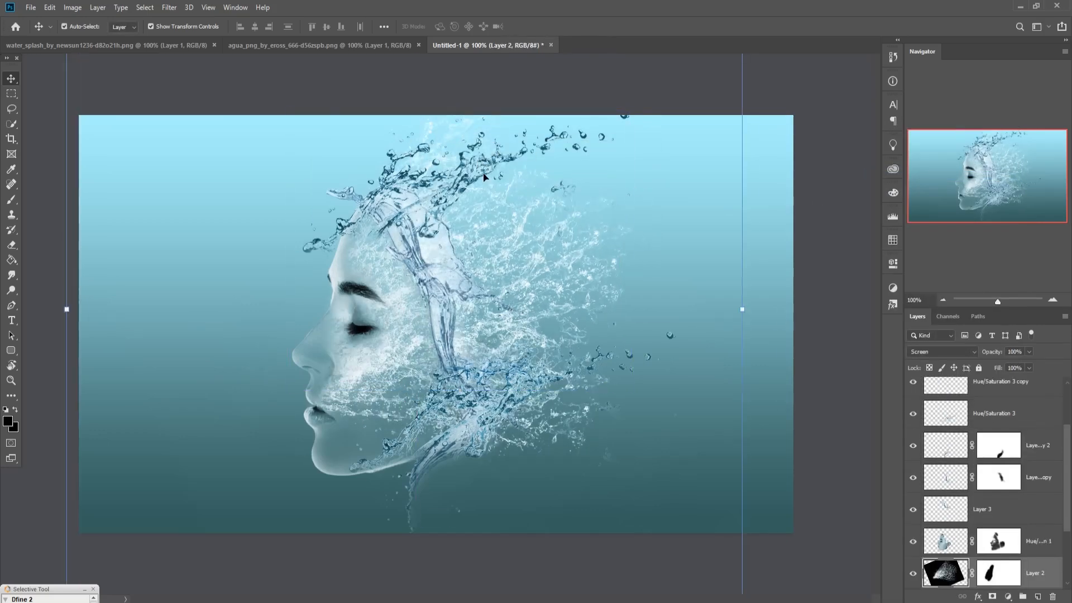
left_click_drag(483, 178, 497, 326)
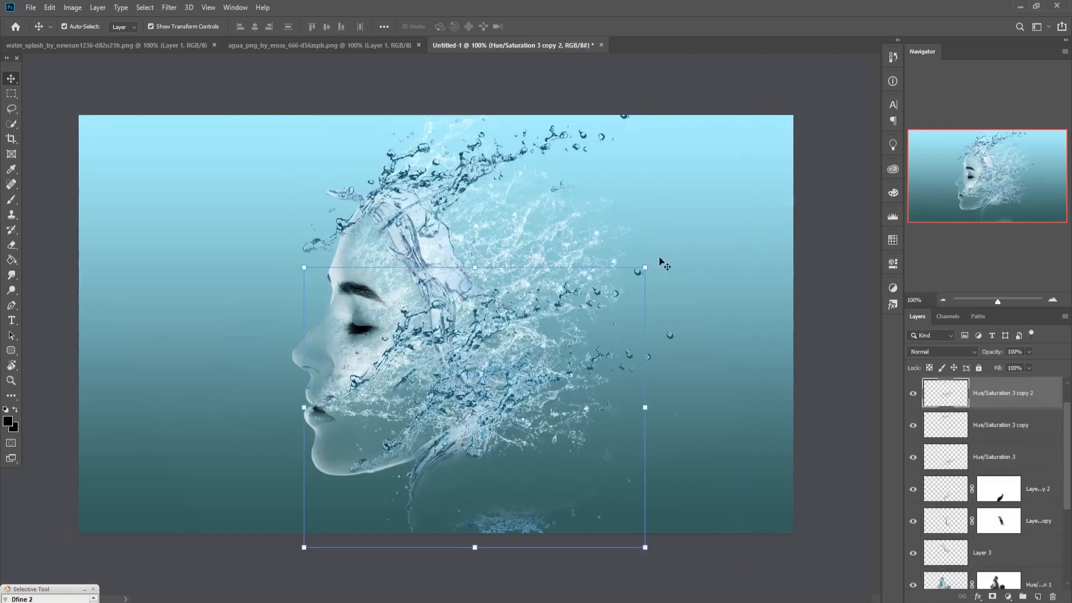
left_click_drag(661, 262, 491, 489)
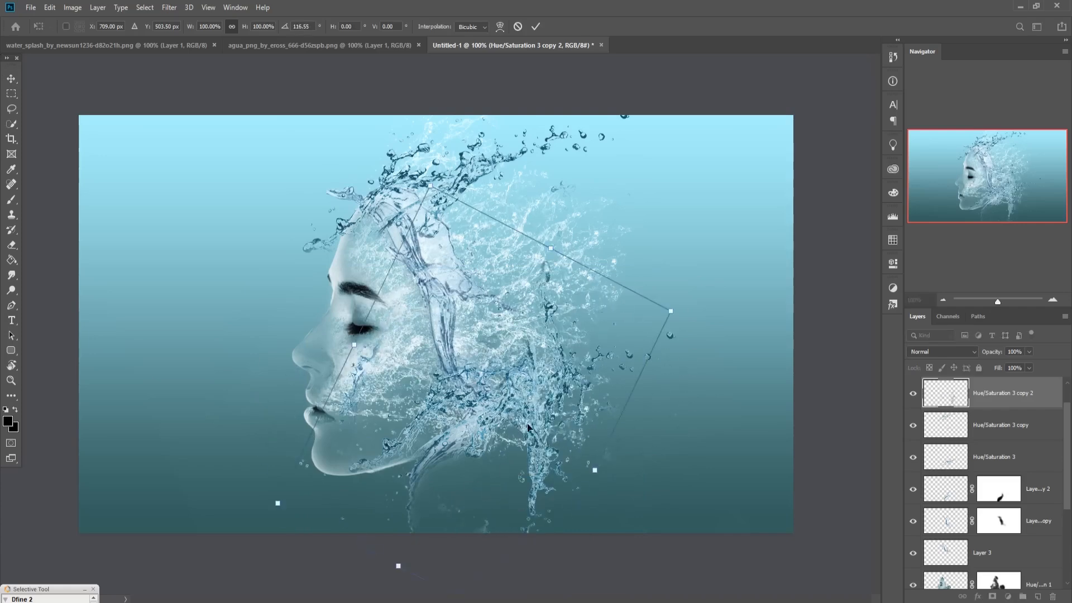
left_click_drag(528, 427, 500, 312)
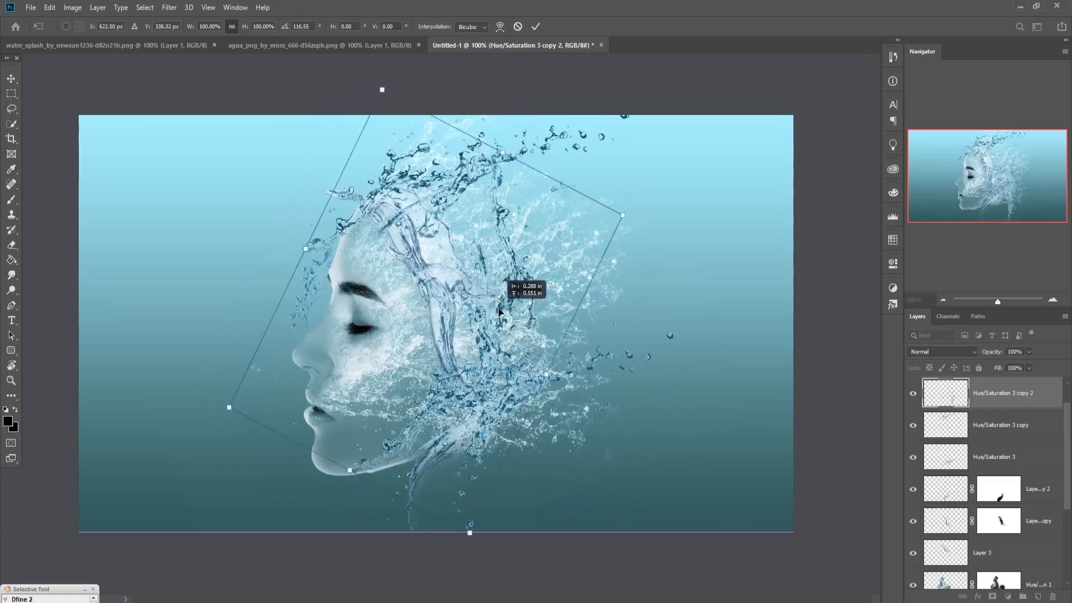
left_click(536, 27)
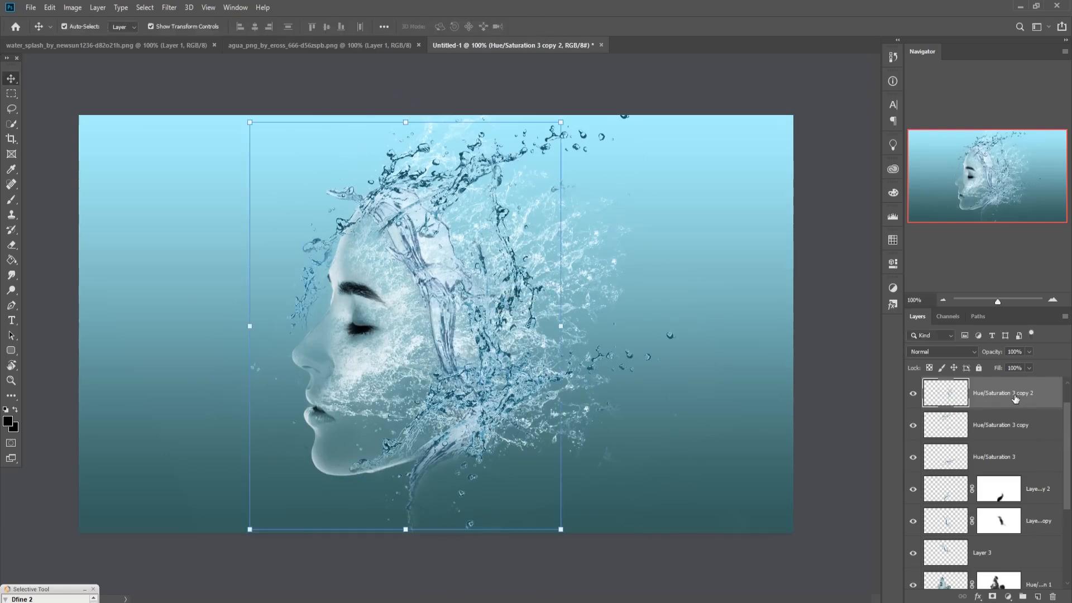
key("Delete")
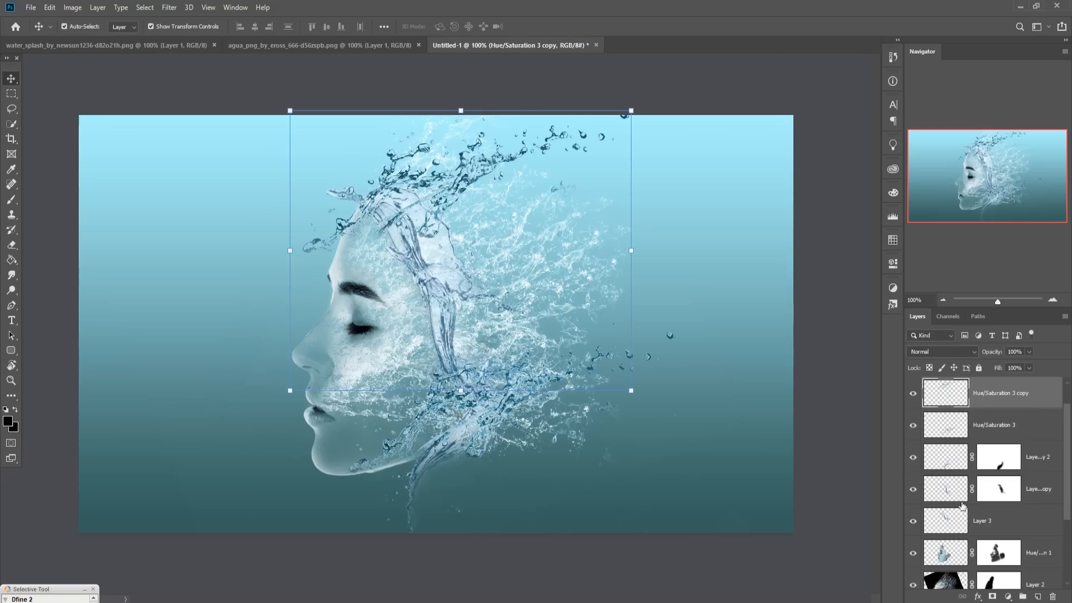
key("Delete")
- Stretch the white water-spray layer to 106.11% width and shift it slightly toward the face
left_click(939, 565)
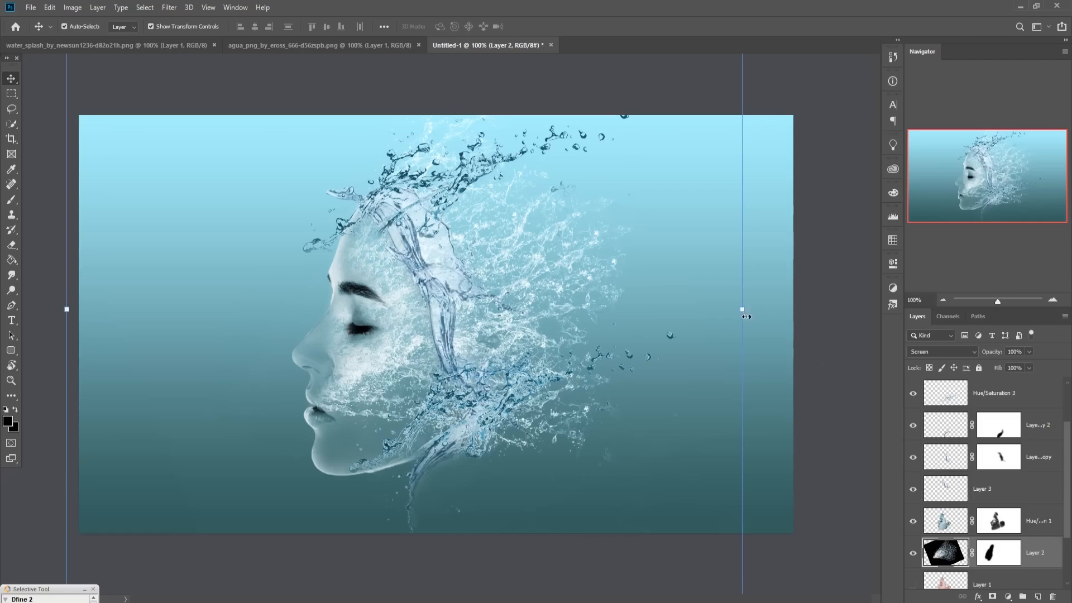
left_click_drag(746, 317, 787, 308)
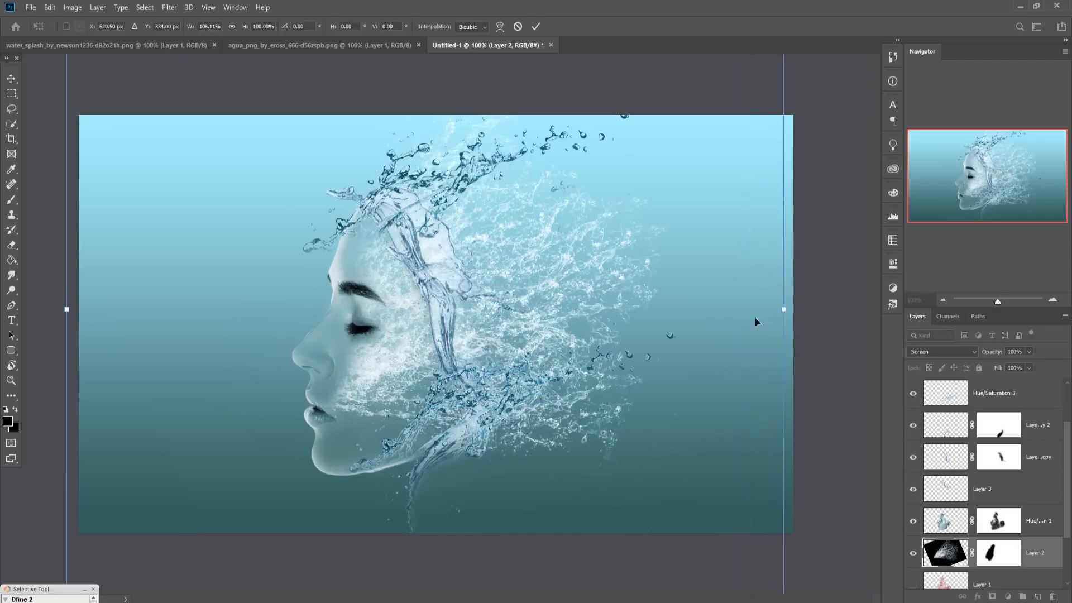
left_click_drag(604, 311, 580, 305)
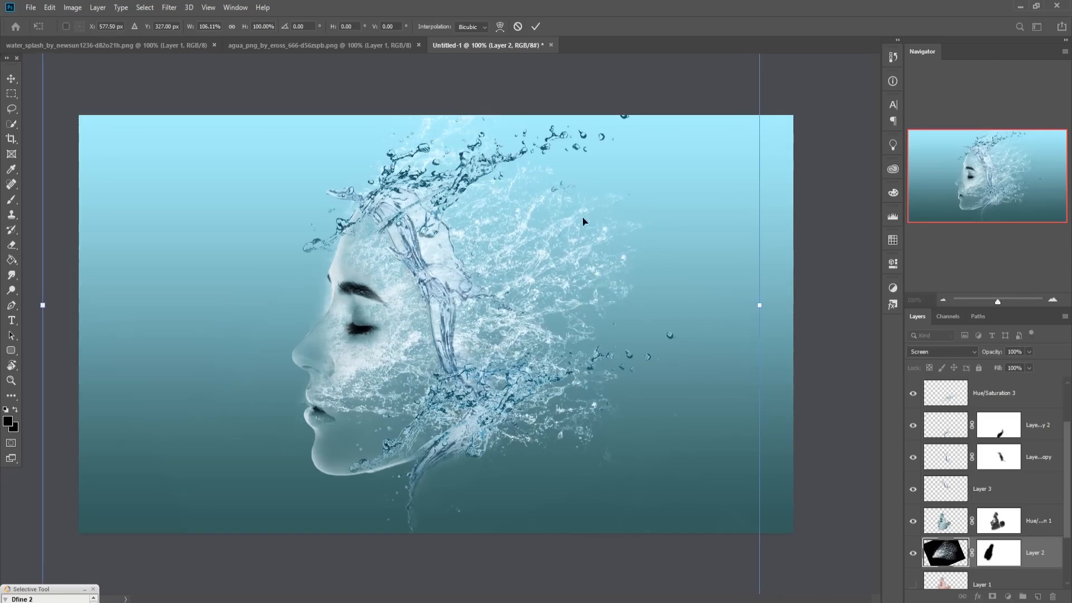
left_click(534, 27)
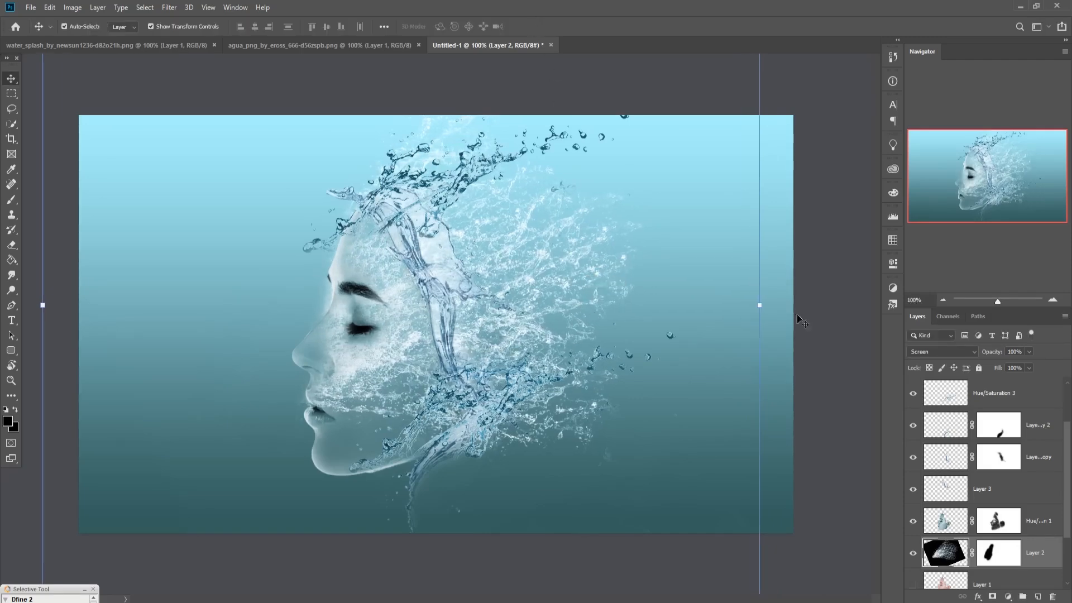
- Paint black at 100% opacity on the water-spray layer's mask to clear spray from the front of the face
left_click(1011, 556)
left_click(11, 199)
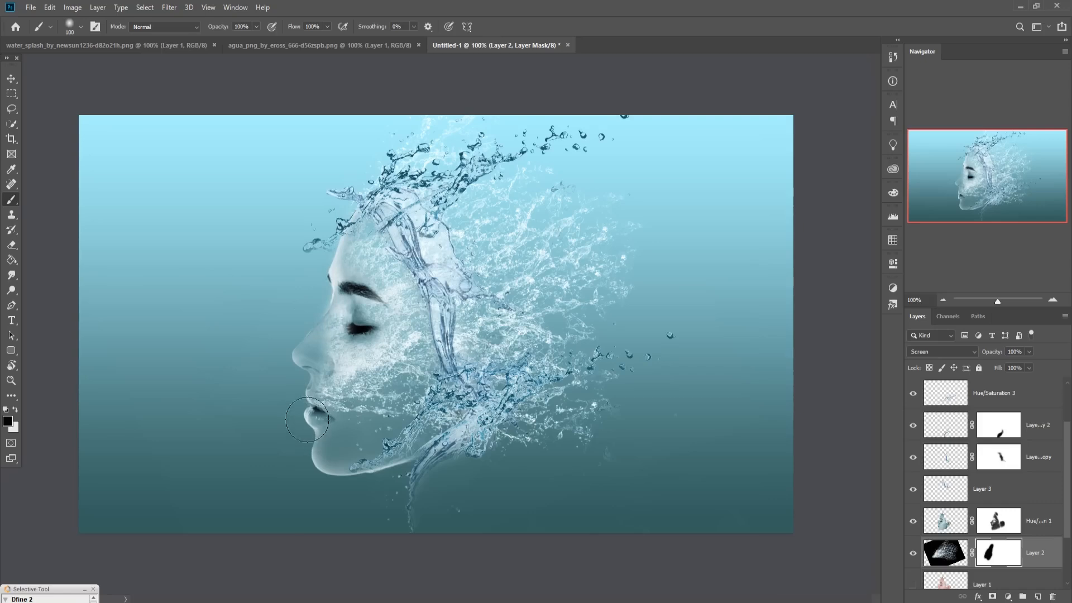
left_click(11, 79)
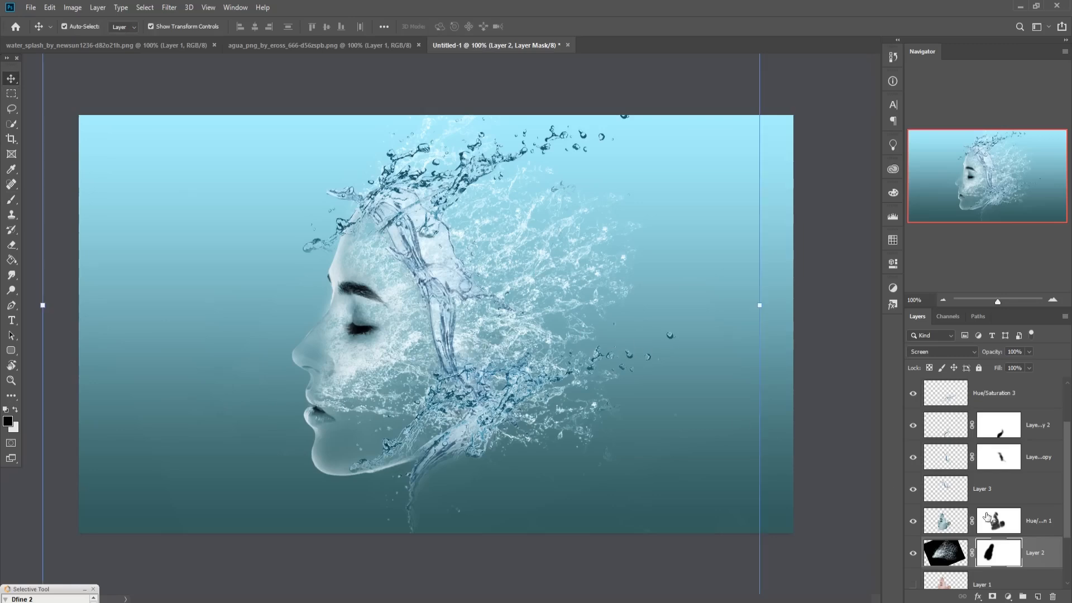
- Duplicate the masked Hue/Saturation 1 face layer within the composite
left_click(944, 522)
right_click(1048, 524)
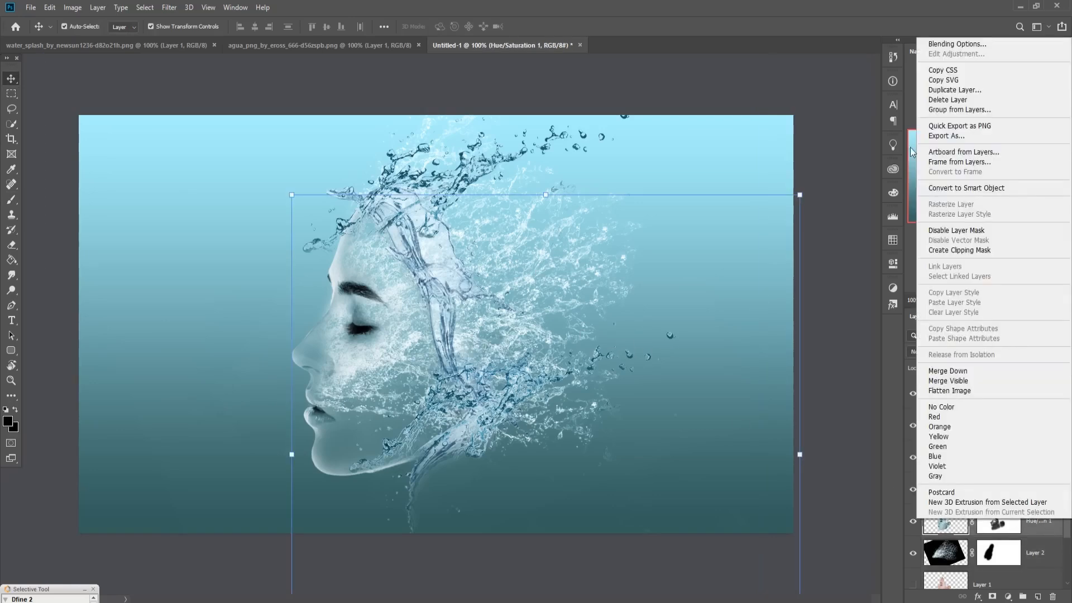
left_click(938, 99)
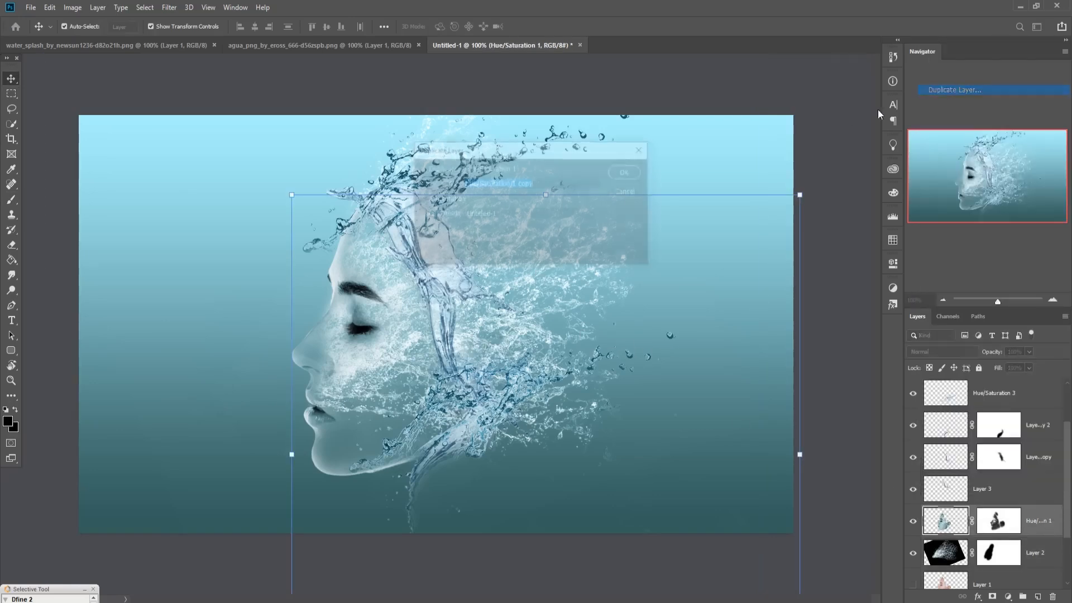
left_click(631, 172)
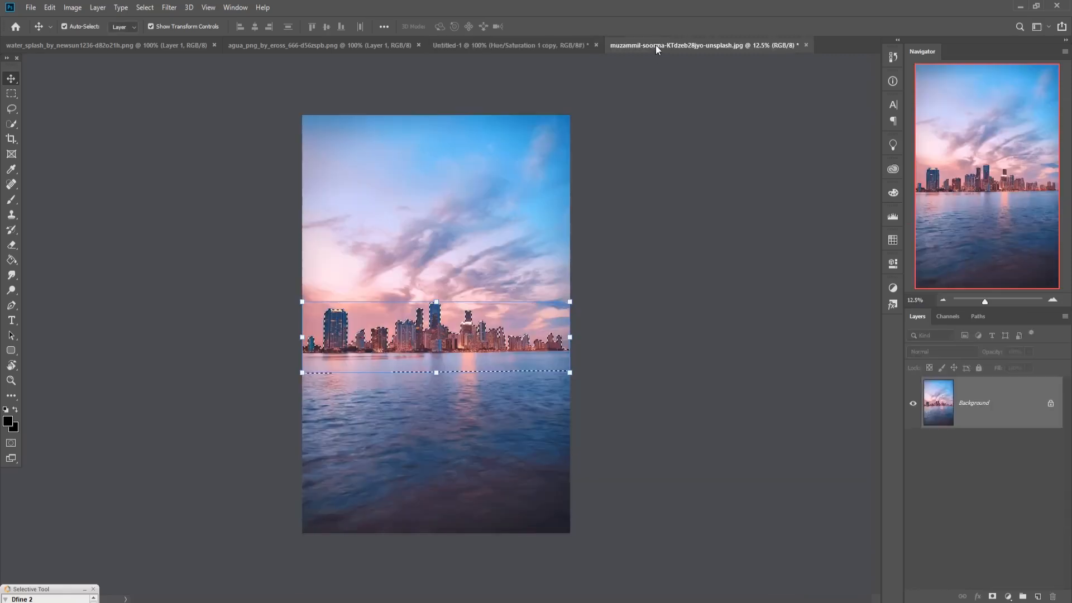
- Copy the selected city skyline from the Unsplash sunset photo into the Untitled-1 composite and close the photo
left_click_drag(656, 44, 651, 95)
left_click_drag(732, 326, 520, 422)
left_click(830, 93)
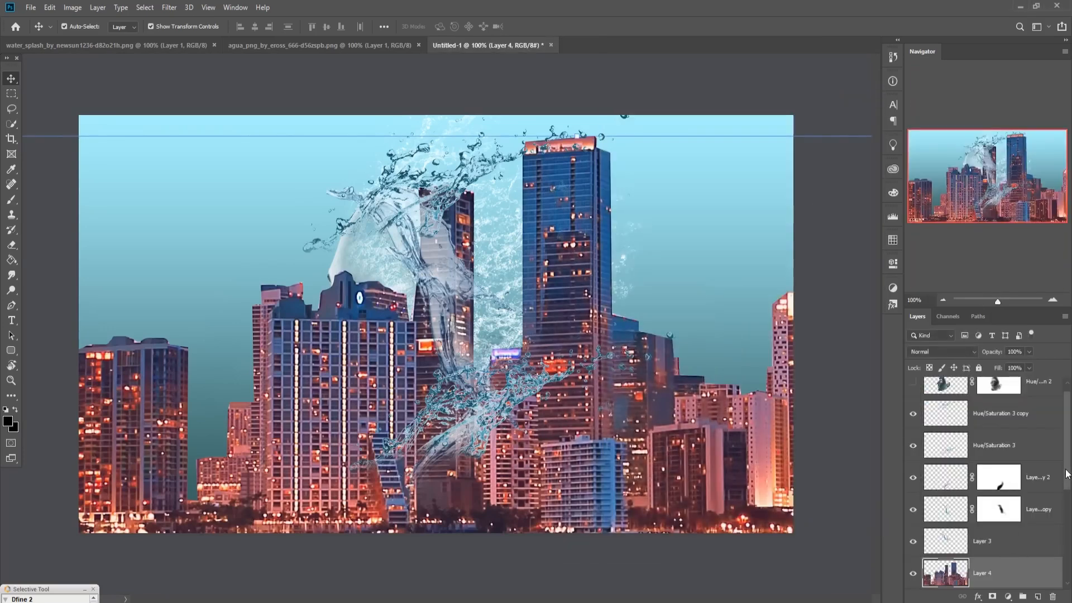
- Place the skyline layer directly above the gradient fill, move it to the canvas's bottom edge and scale it down to 30.49%
scroll(1043, 455, "down", 5)
left_click_drag(1011, 401, 1015, 541)
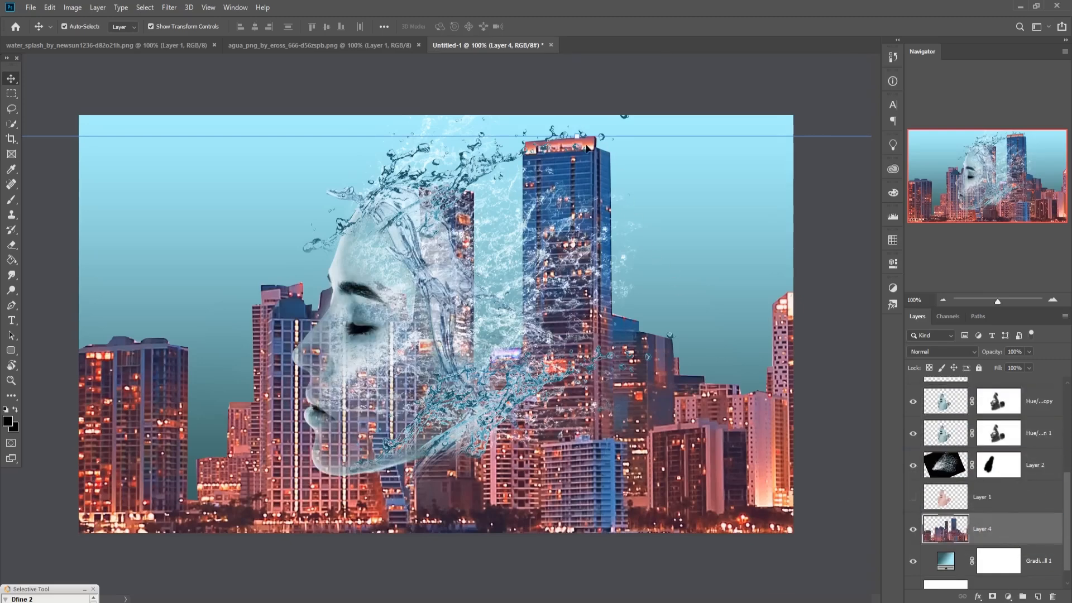
left_click_drag(584, 142, 578, 533)
left_click_drag(630, 569, 504, 436)
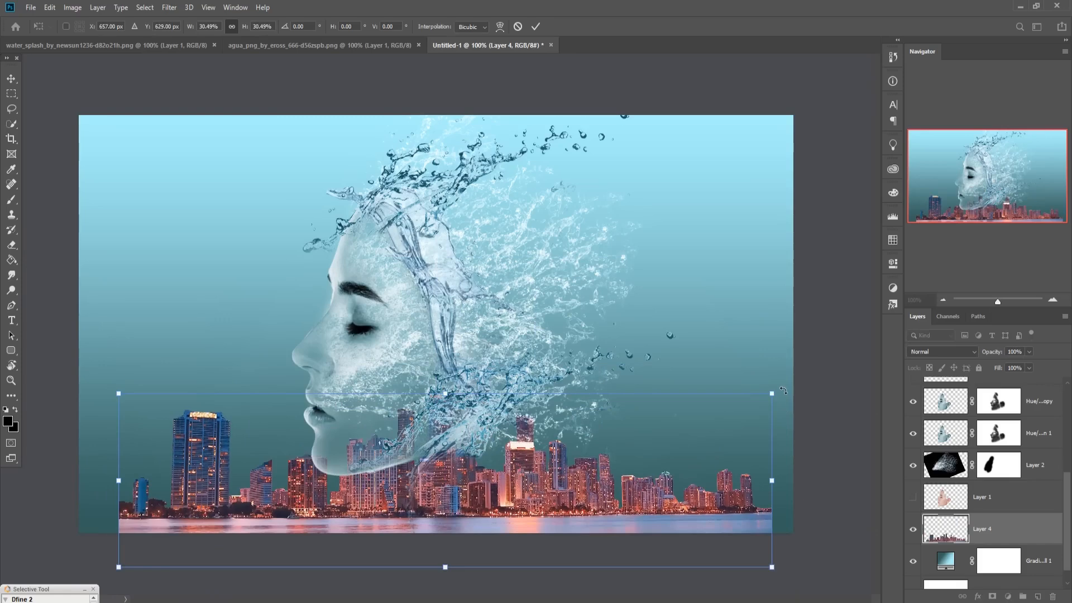
- Stretch the skyline to 33.78% width and 32.31% height, rotated 0.65°, so it spans the canvas's full width
left_click_drag(785, 390, 786, 393)
left_click_drag(778, 490, 800, 489)
left_click_drag(119, 483, 74, 486)
left_click_drag(179, 488, 177, 491)
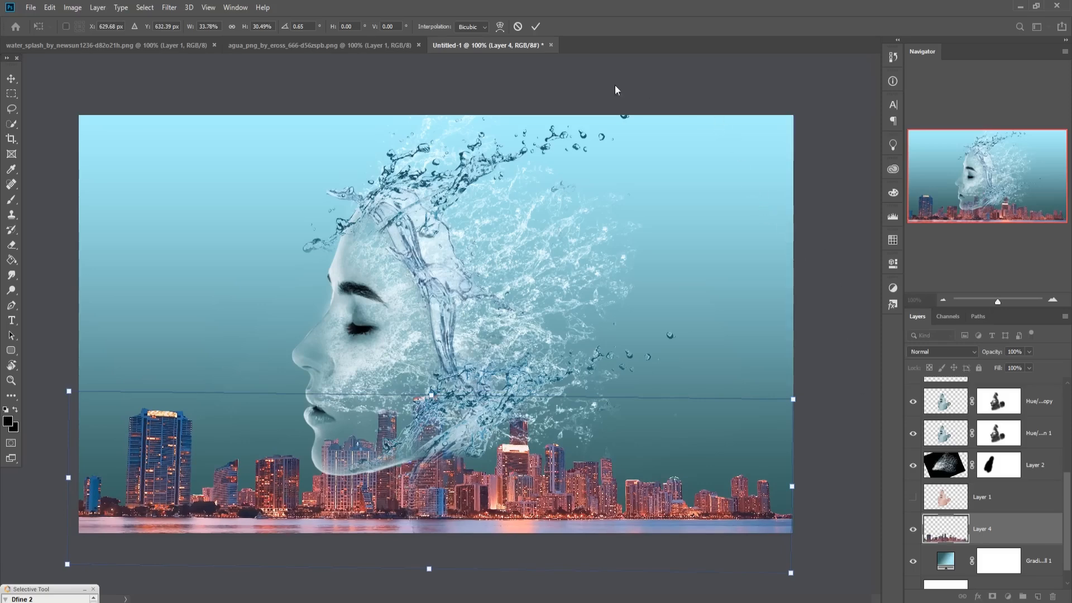
left_click_drag(437, 401, 438, 390)
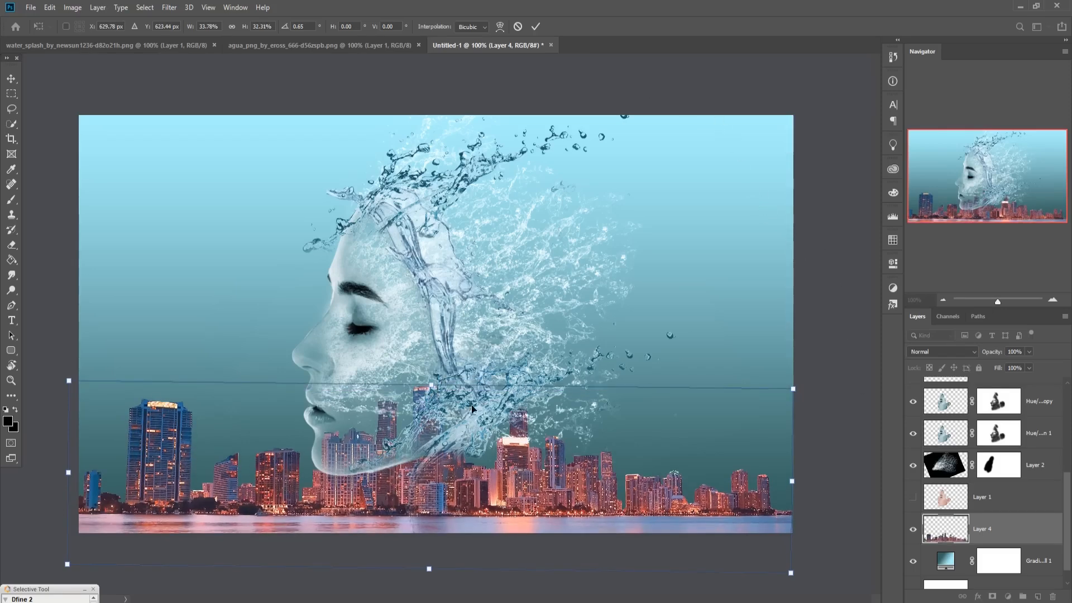
left_click(536, 26)
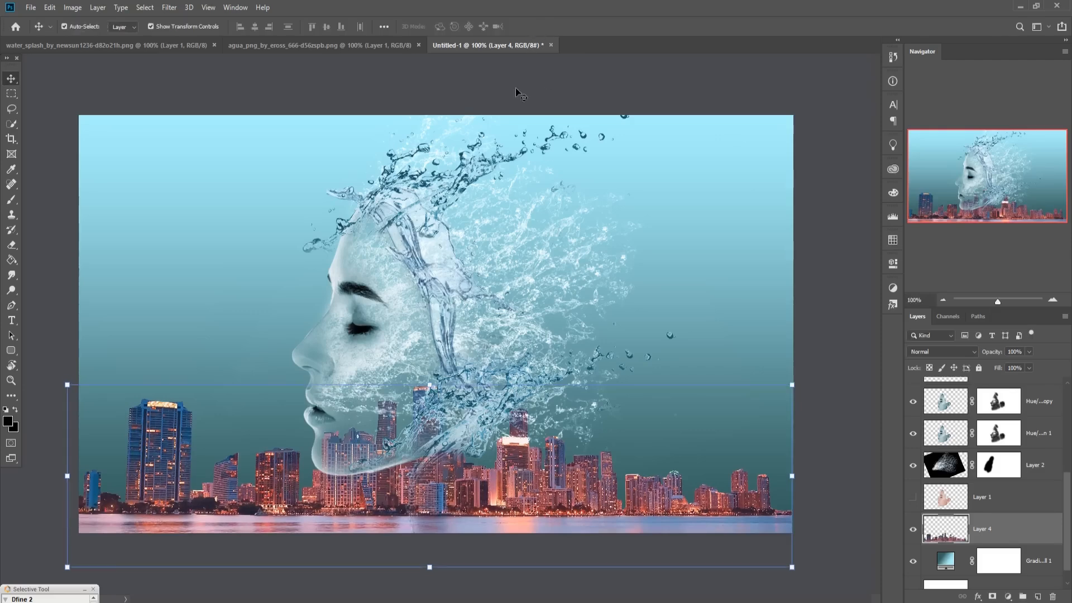
- Apply the Camera Raw Filter to the skyline layer with Exposure -1.40 and Saturation -37
left_click(169, 8)
left_click(188, 78)
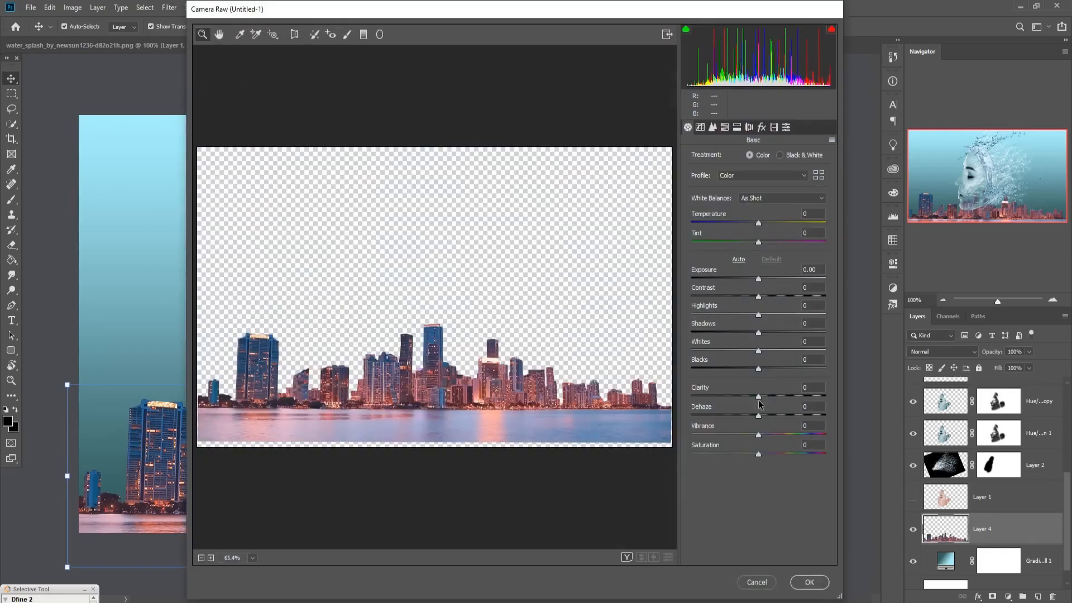
left_click_drag(759, 278, 742, 280)
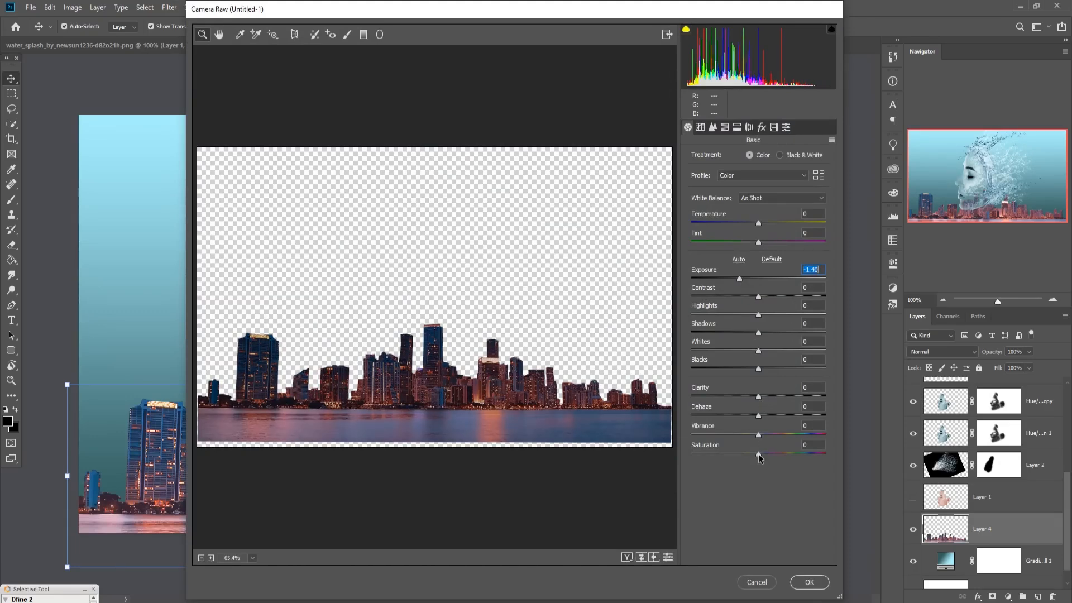
left_click_drag(758, 454, 735, 457)
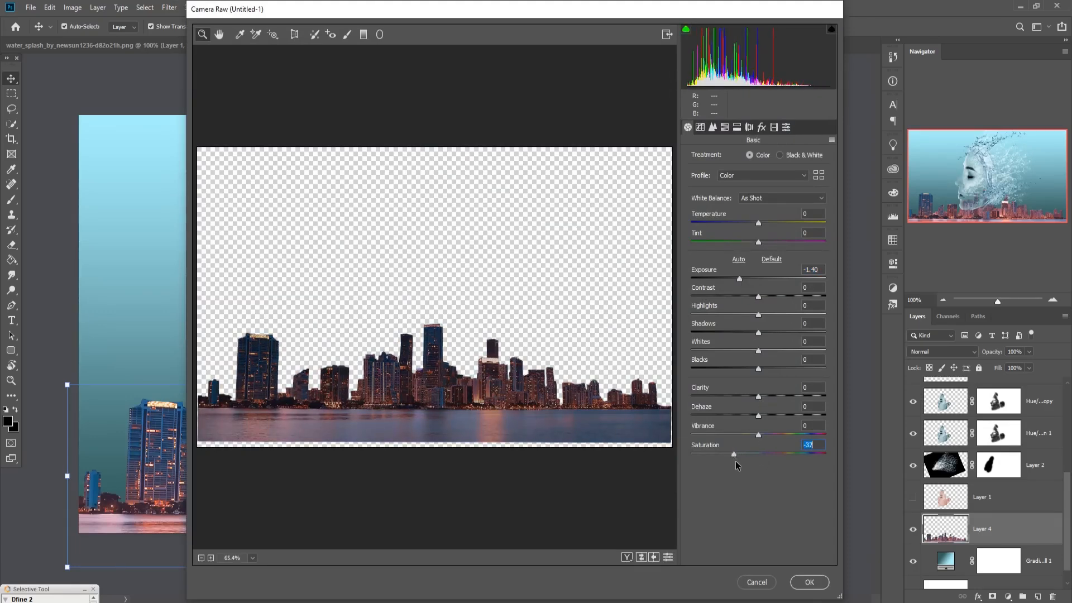
left_click(817, 583)
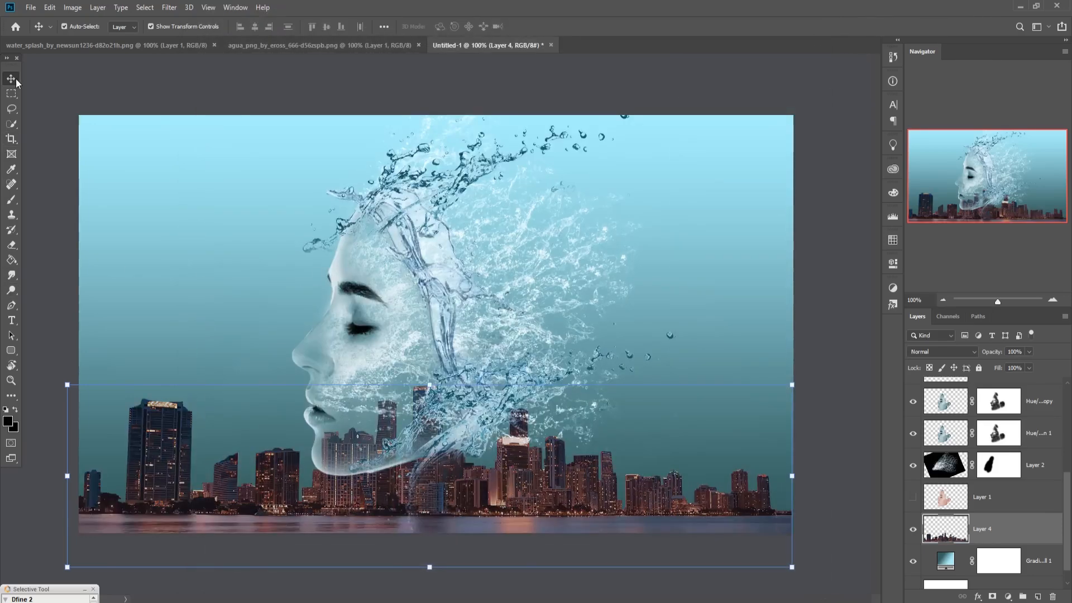
- Duplicate the skyline layer as Layer 4 copy and flip the copy horizontally
right_click(1017, 533)
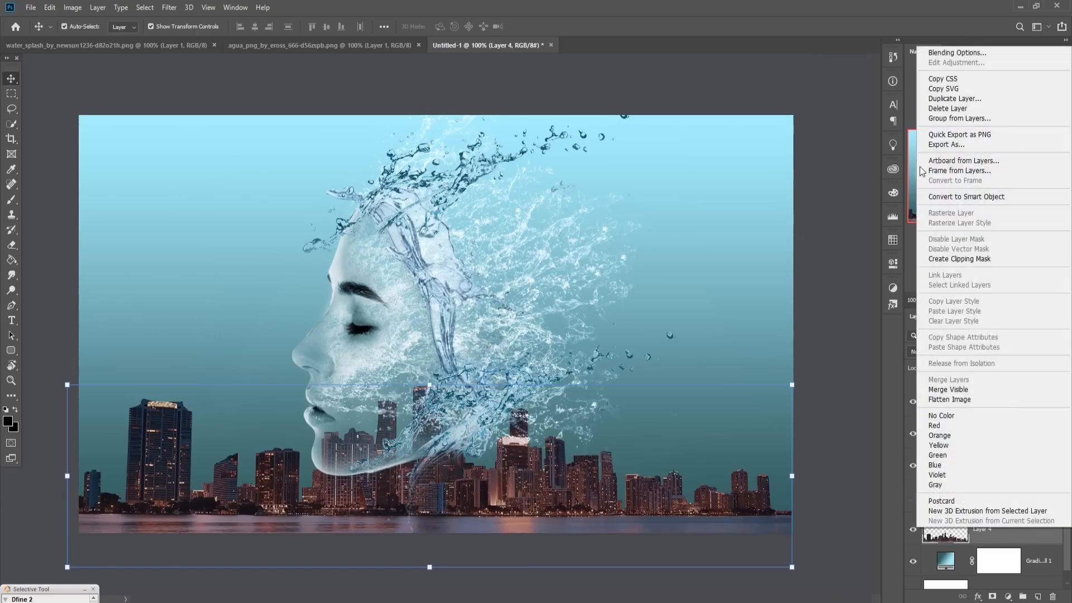
left_click(949, 98)
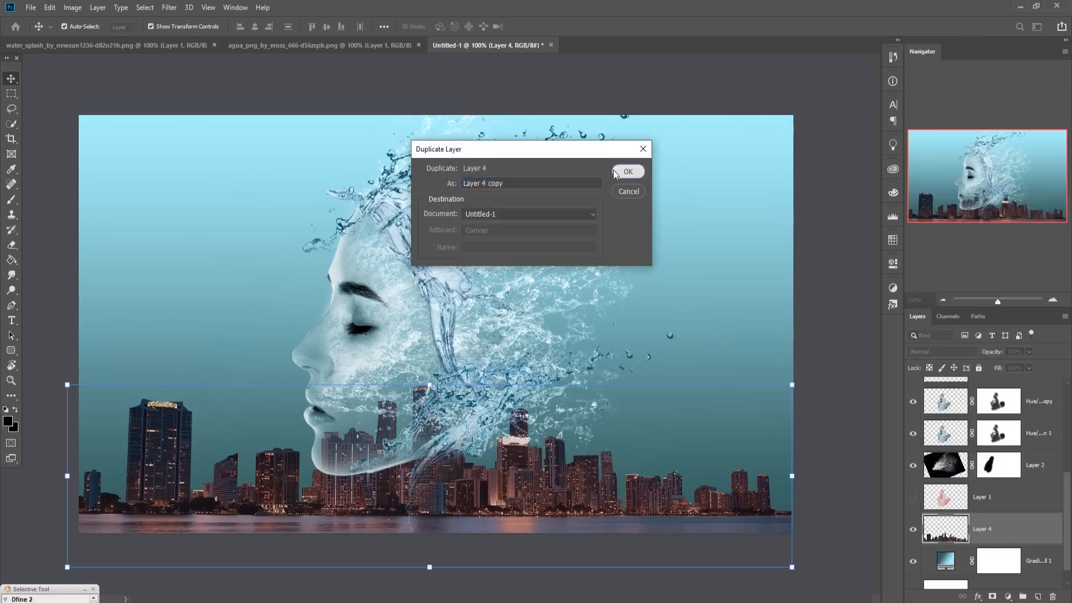
left_click(624, 172)
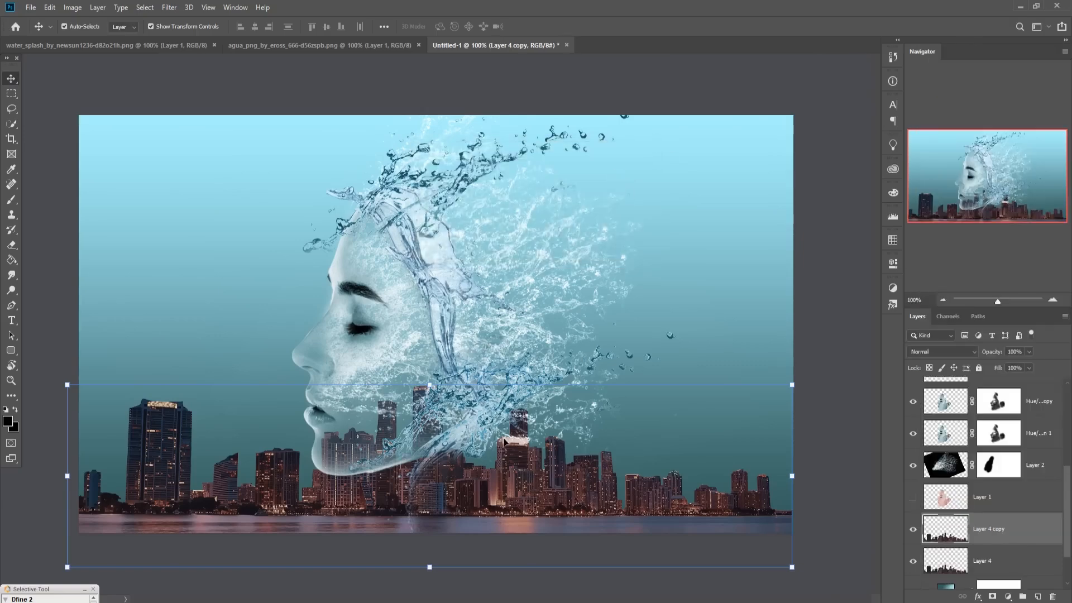
left_click(53, 8)
mouse_move(71, 274)
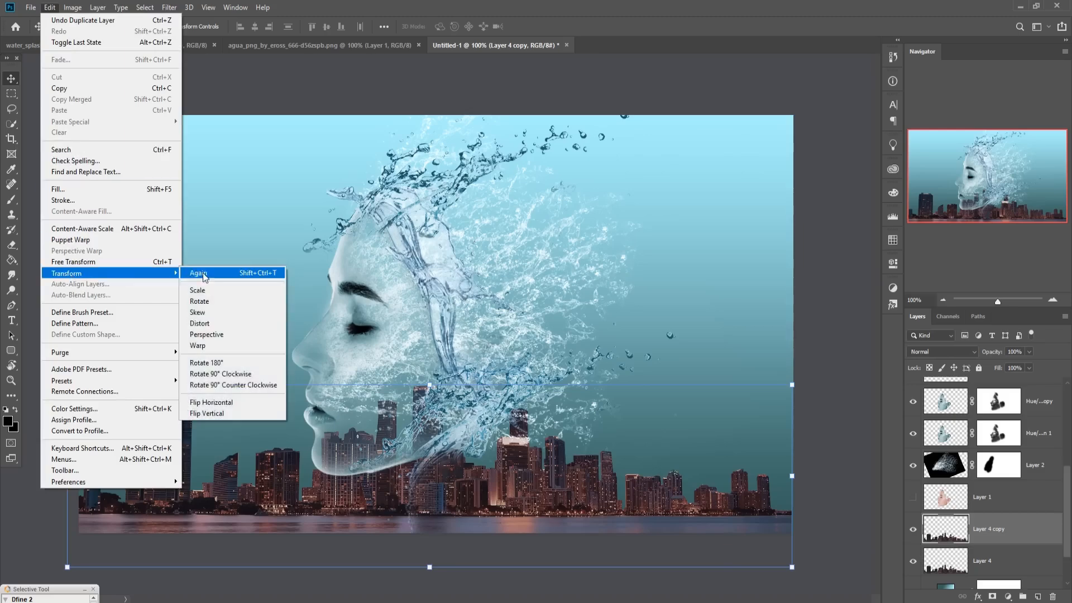
left_click(221, 403)
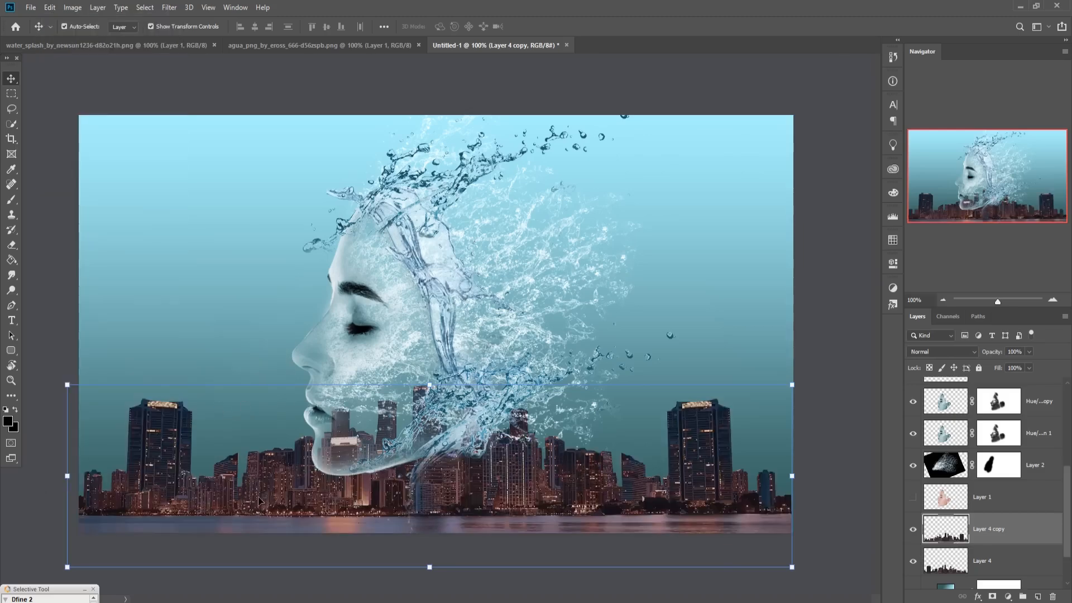
- Flip the skyline copy vertically and move it up to the canvas's top edge so it hangs upside down
left_click(54, 8)
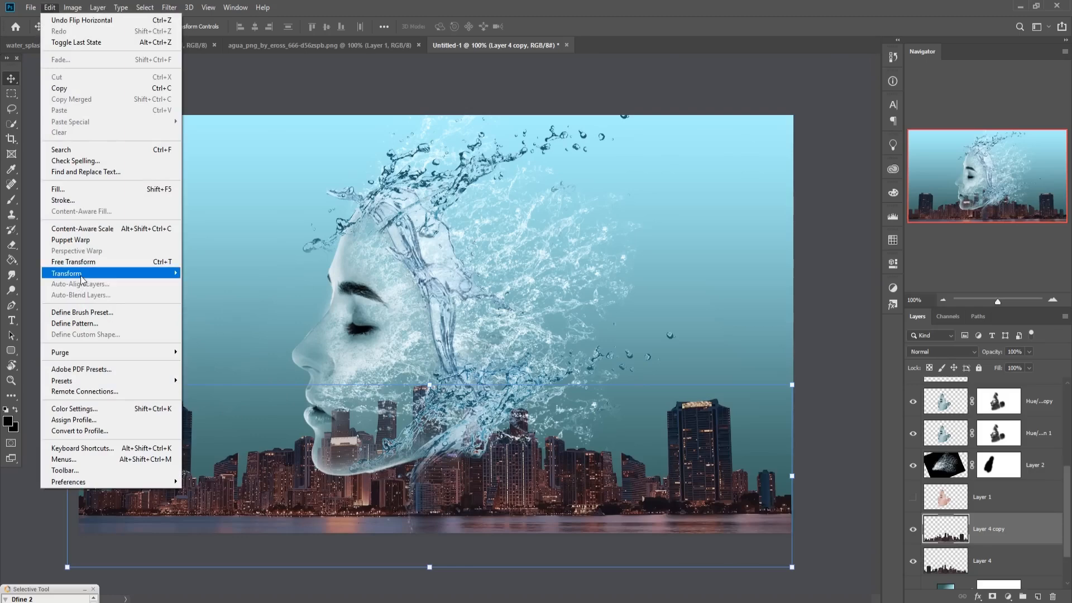
mouse_move(103, 274)
left_click(221, 414)
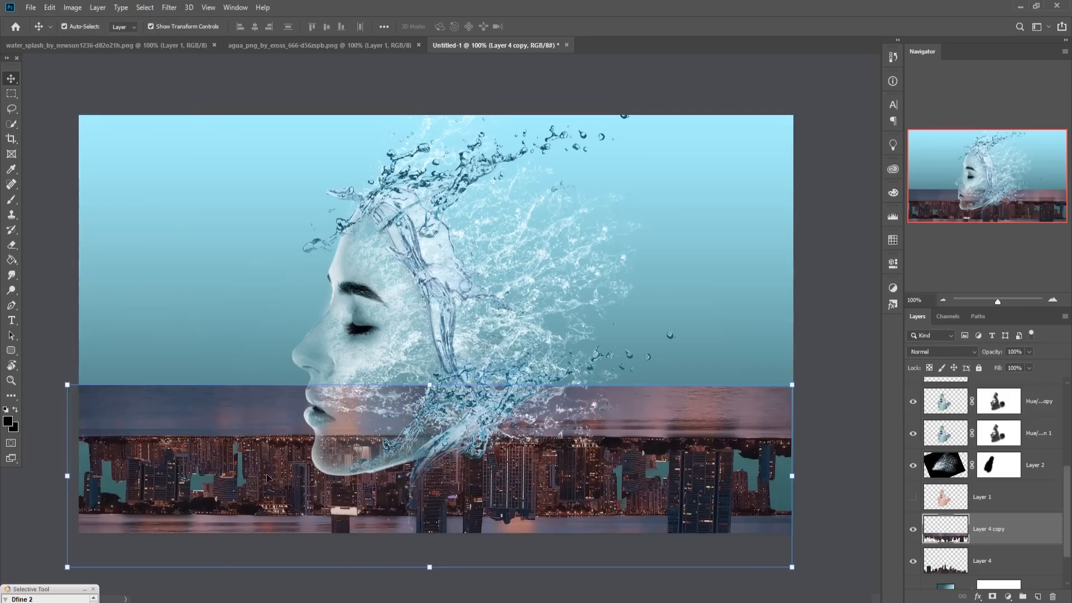
left_click_drag(246, 461, 239, 371)
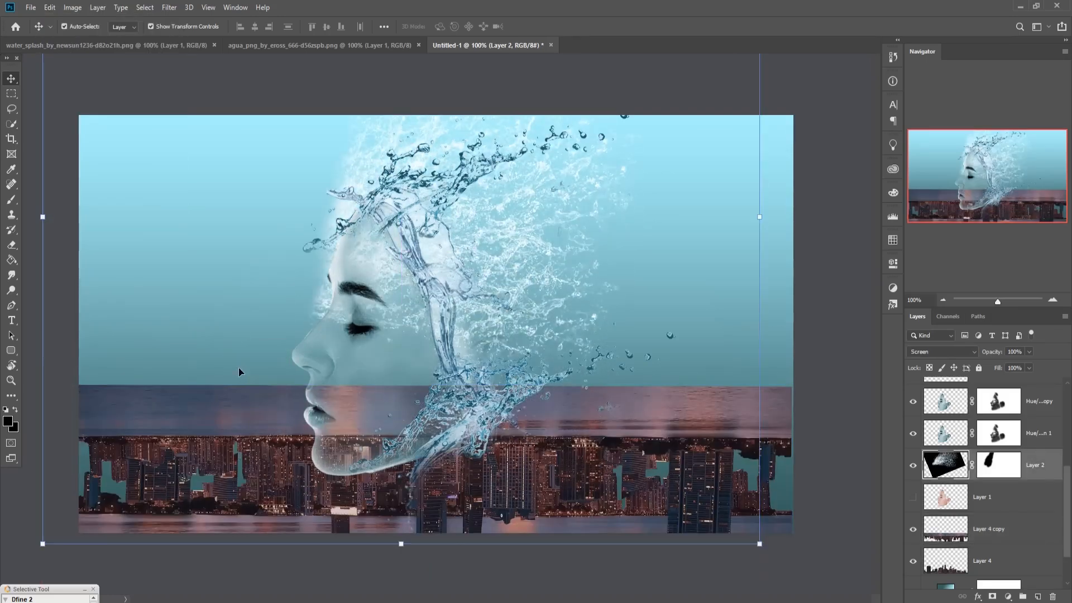
left_click(143, 475)
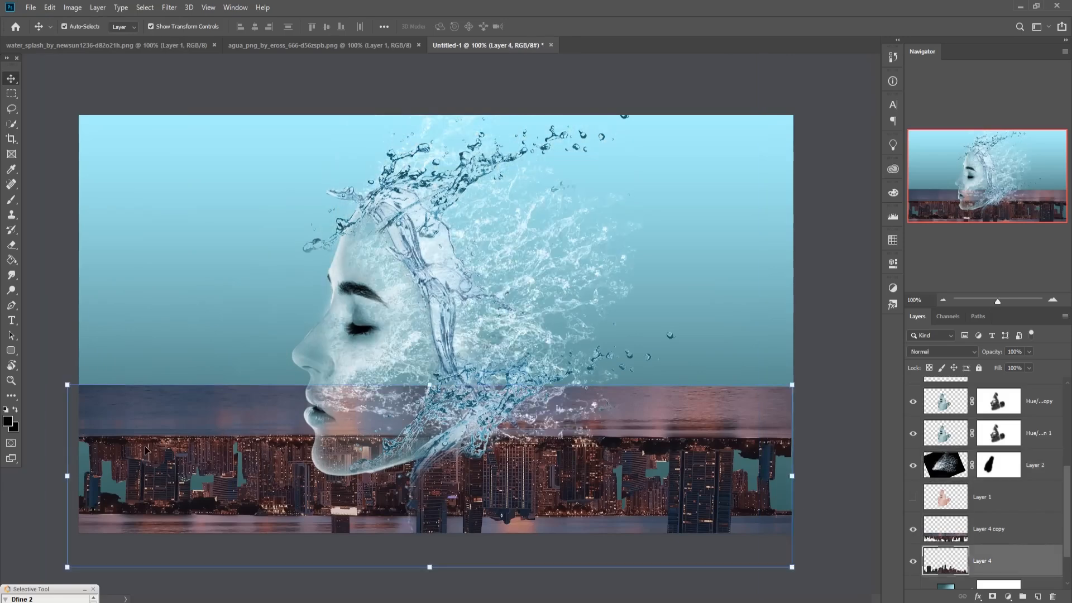
left_click_drag(145, 450, 149, 130)
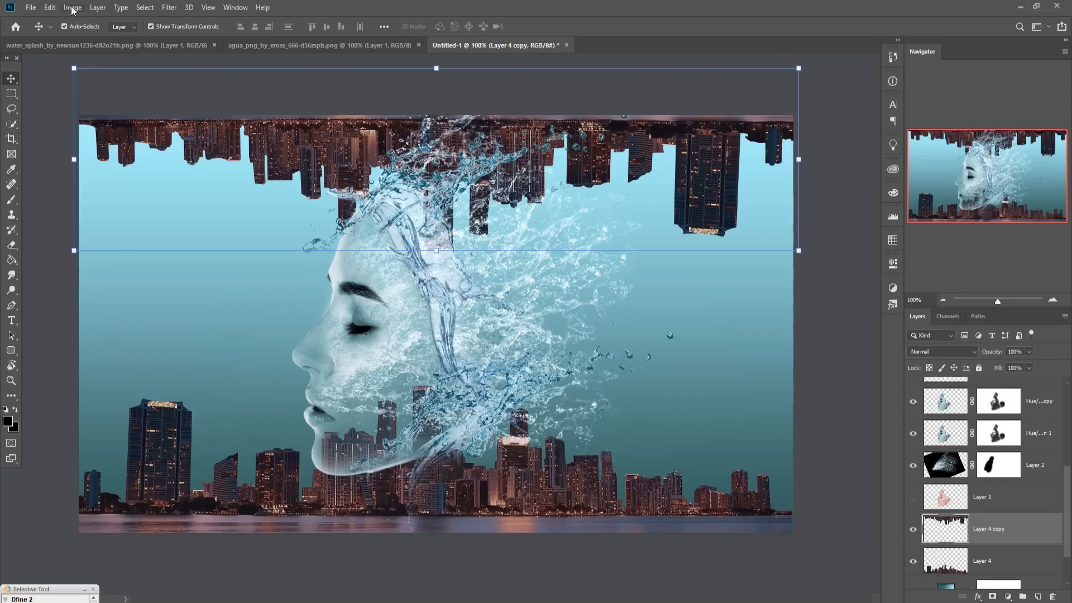
- Flip the upside-down skyline copy horizontally so its tall tower stands above the matching one in the lower skyline
left_click(50, 7)
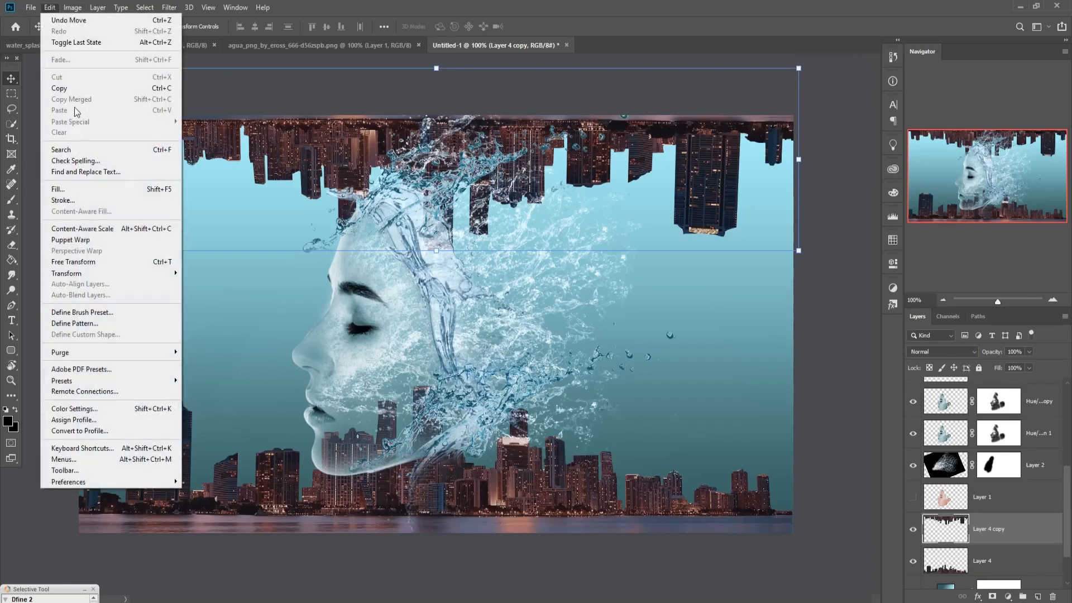
mouse_move(96, 274)
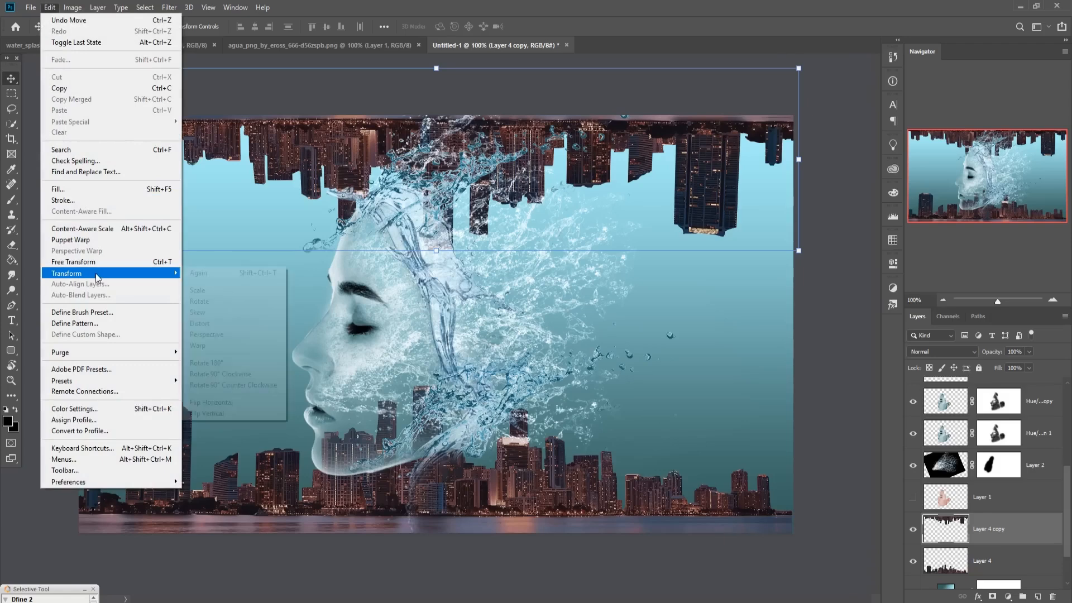
left_click(208, 401)
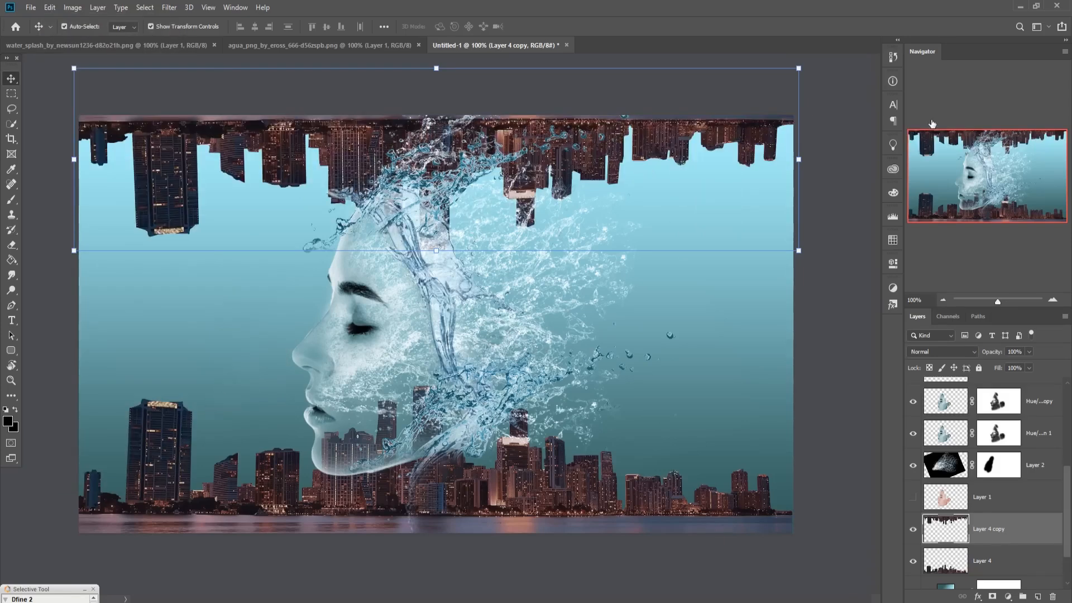
- Scale the upside-down skyline to 104.29%, rotate it to -0.63° and shift it slightly to cover the top edge
left_click_drag(807, 69, 809, 58)
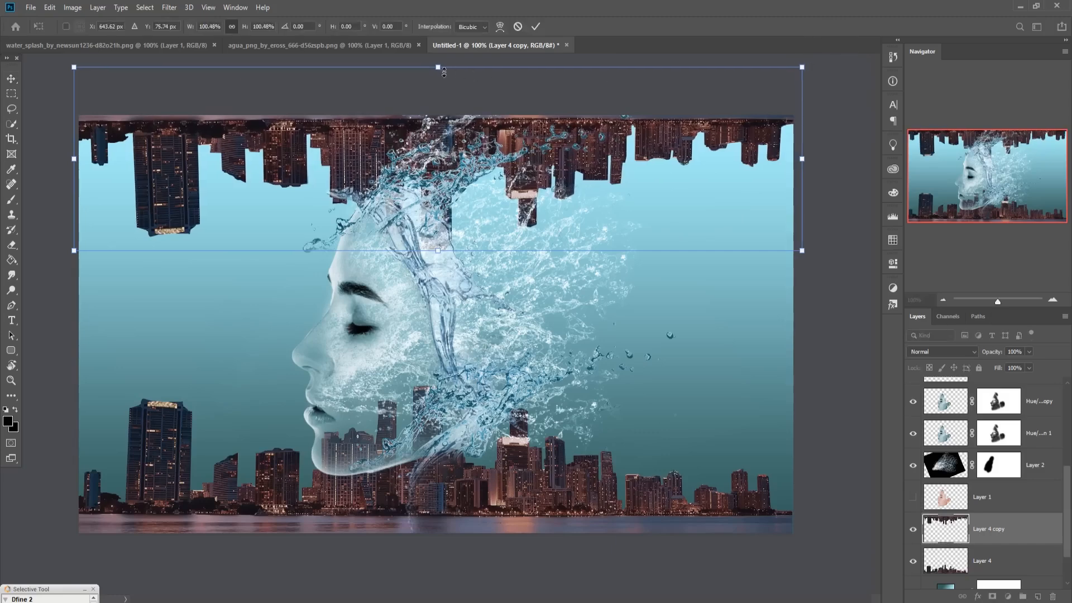
left_click_drag(439, 68, 440, 61)
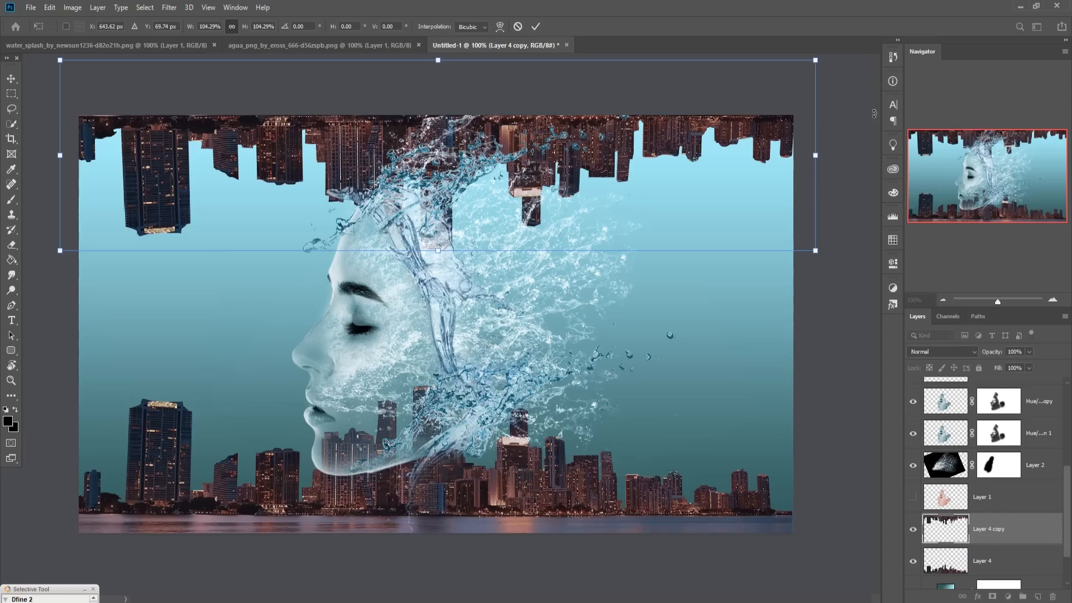
left_click_drag(837, 59, 843, 77)
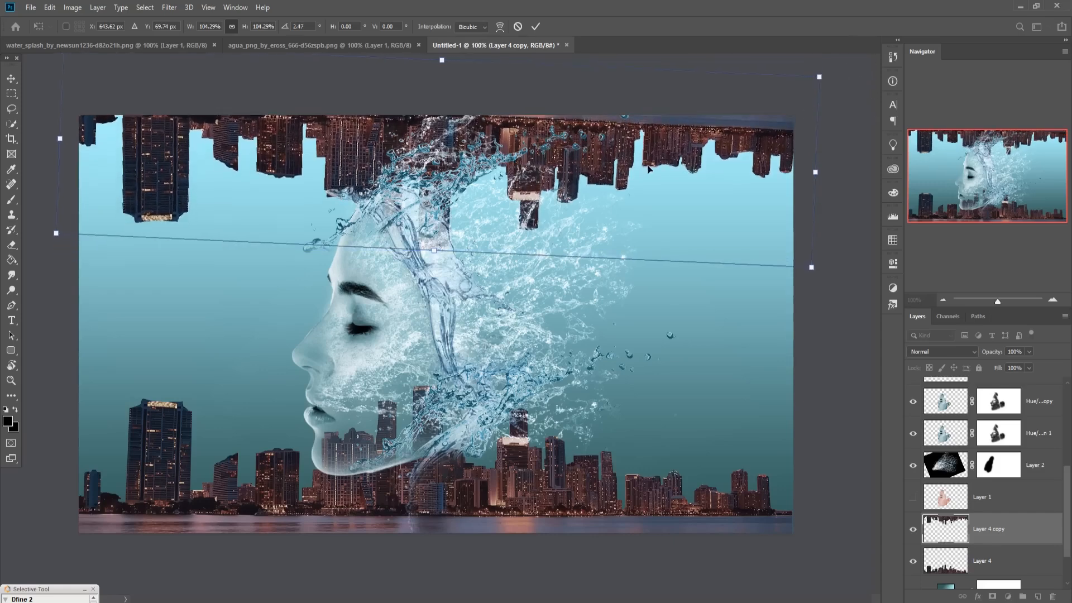
left_click_drag(672, 156, 675, 163)
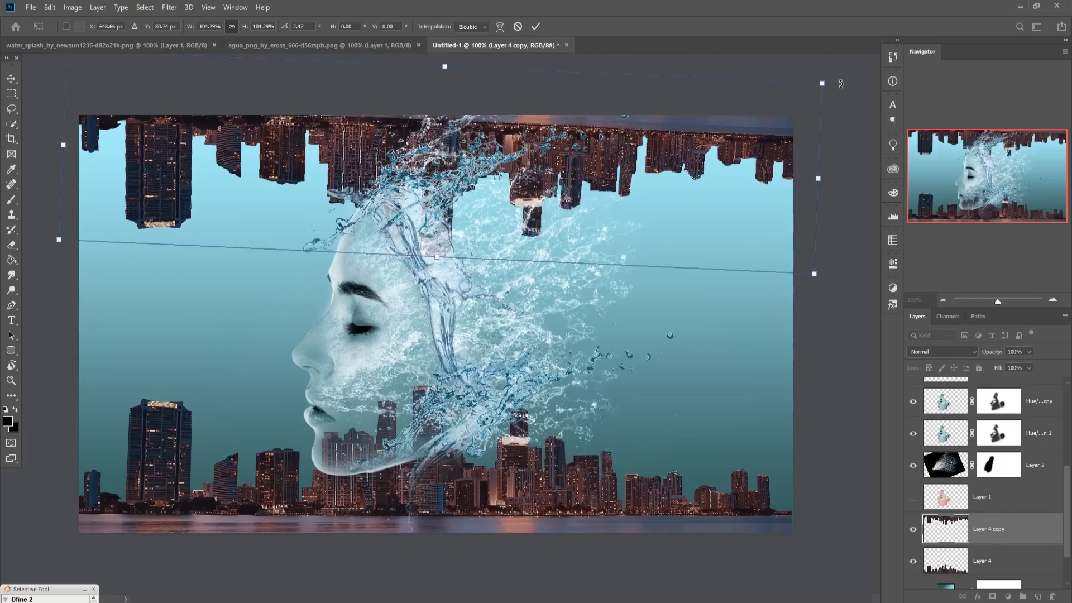
left_click_drag(841, 81, 835, 60)
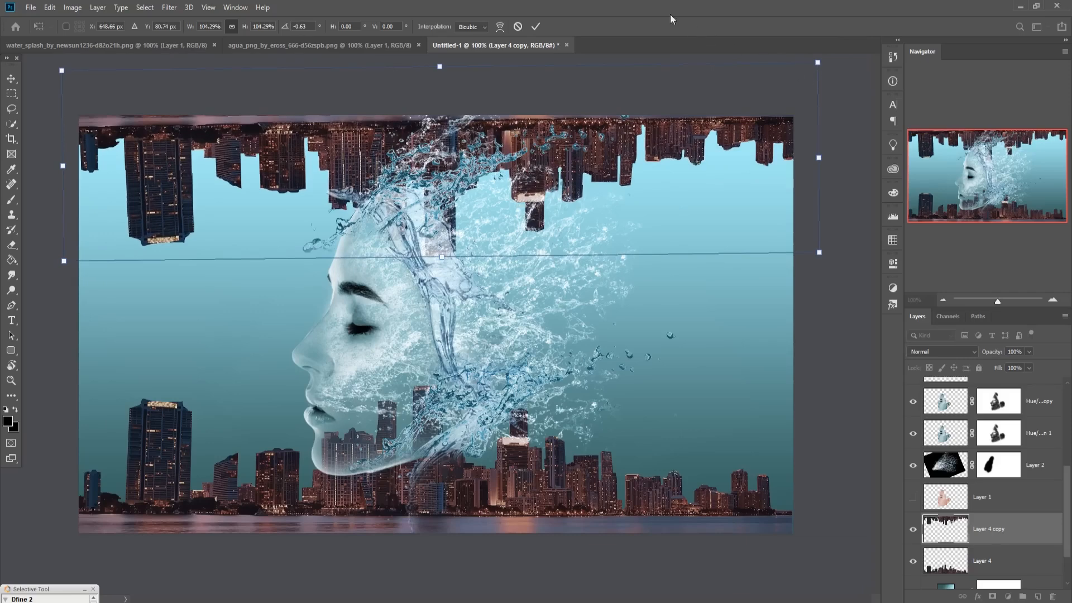
left_click(535, 27)
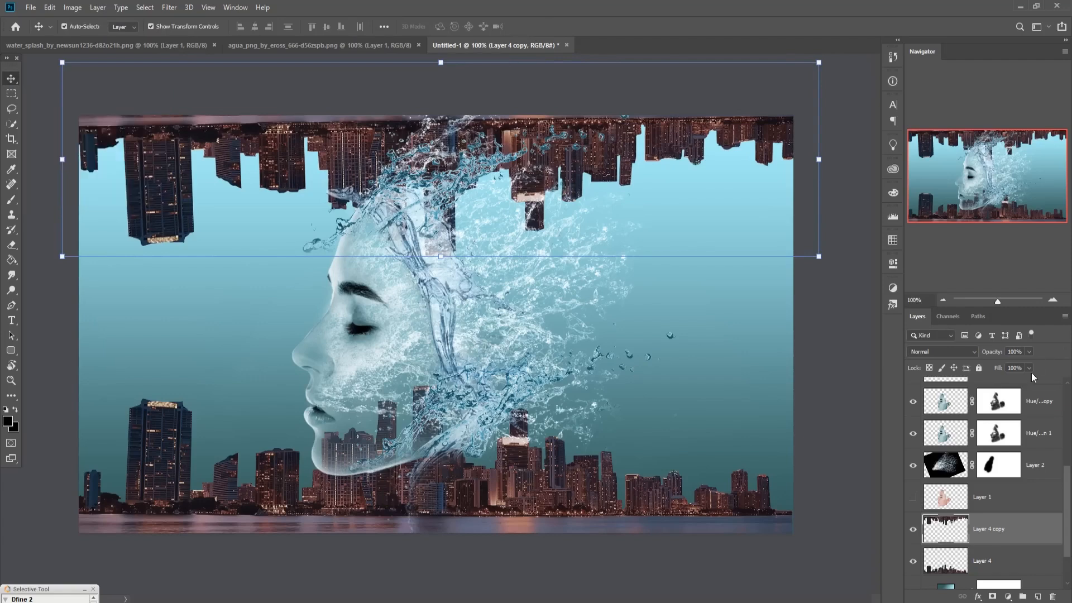
- Lower the upside-down skyline layer's opacity to 74%
left_click(1037, 412)
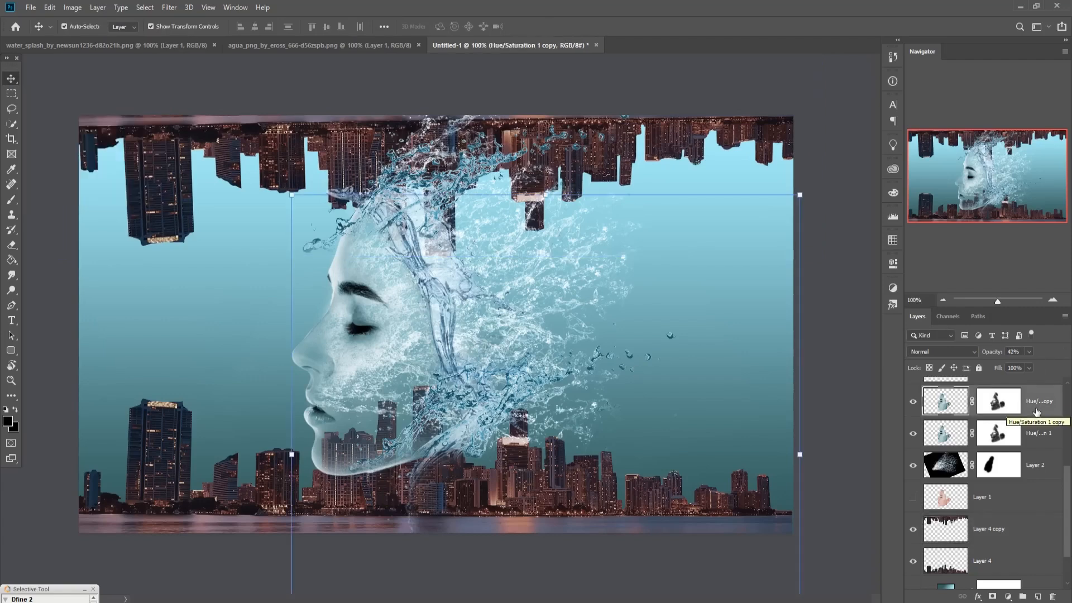
left_click(964, 535)
left_click(1029, 352)
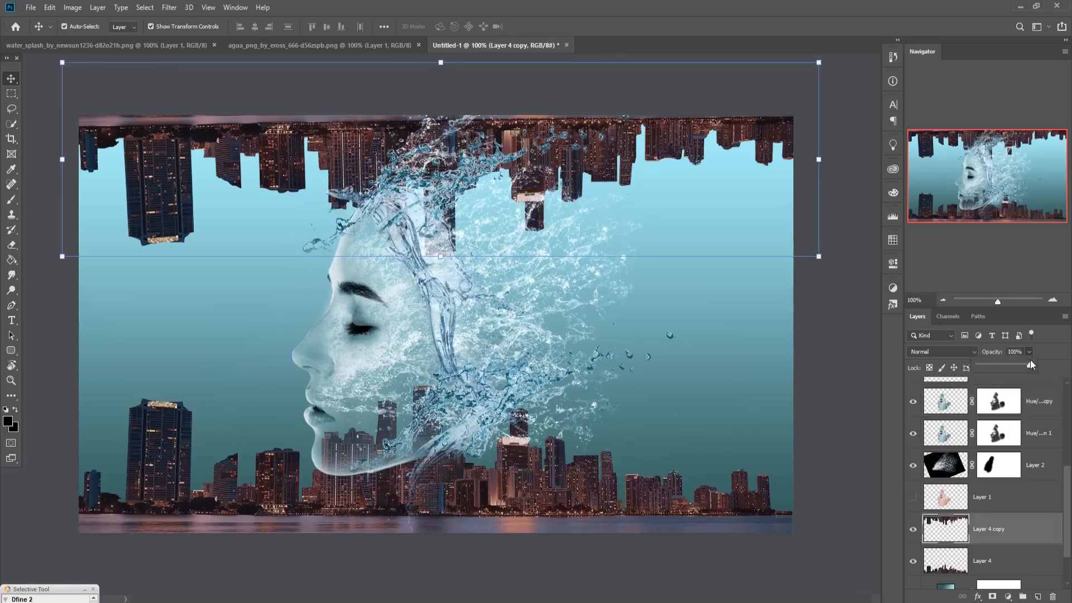
left_click_drag(1017, 366, 1016, 366)
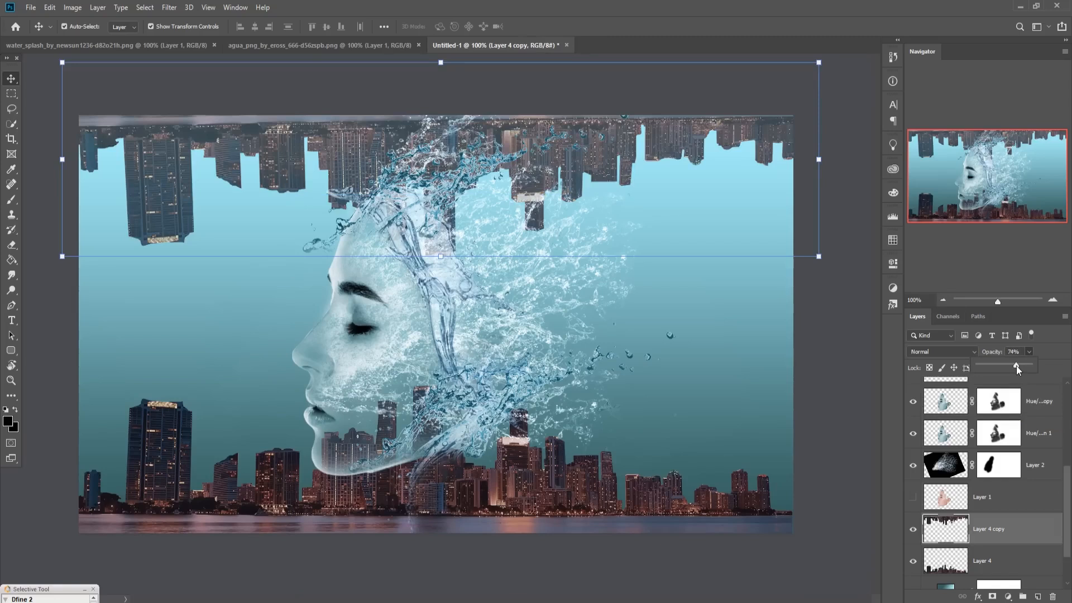
left_click(10, 78)
- Add a Color Balance adjustment above all layers, shifting the midtones to +33 blue and toward cyan
left_click(1049, 407)
scroll(997, 413, "up", 3)
left_click(1047, 397)
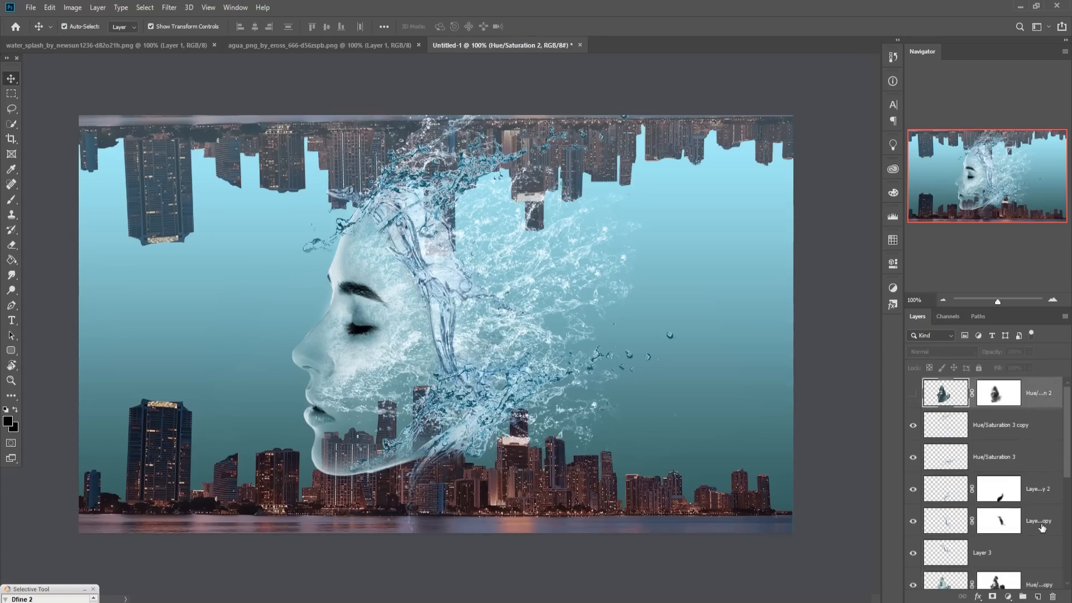
scroll(1033, 536, "down", 3)
scroll(1032, 526, "up", 3)
left_click(1008, 597)
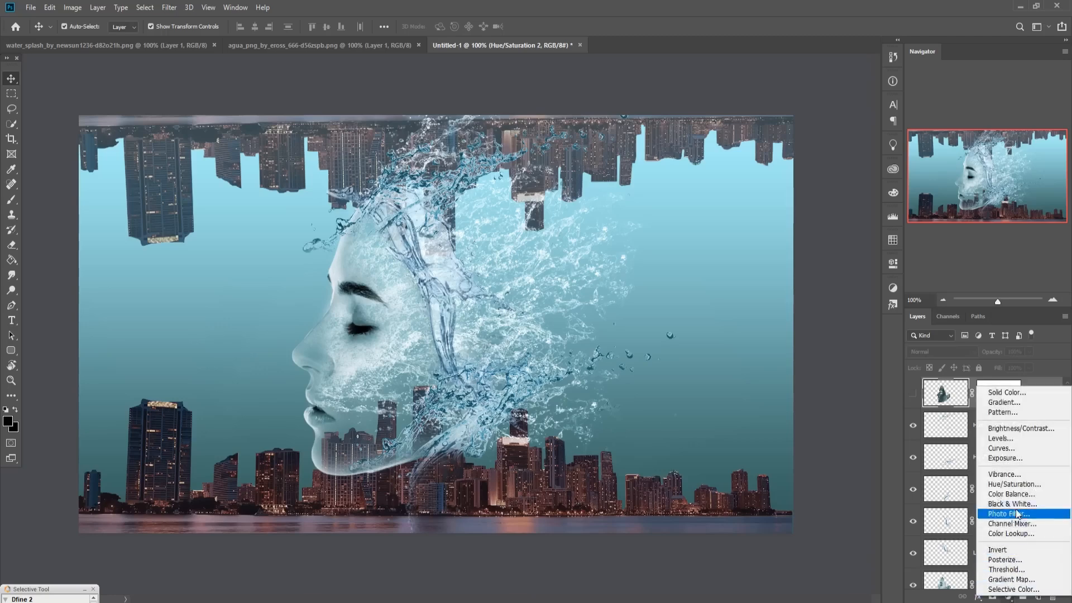
left_click(1012, 494)
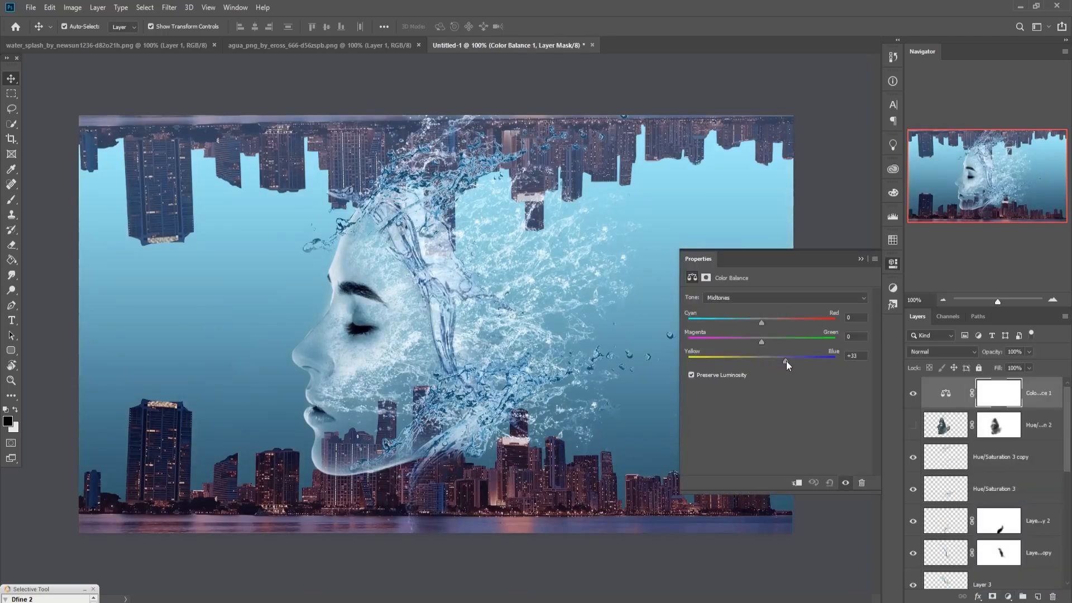
left_click_drag(761, 323, 746, 322)
left_click(860, 258)
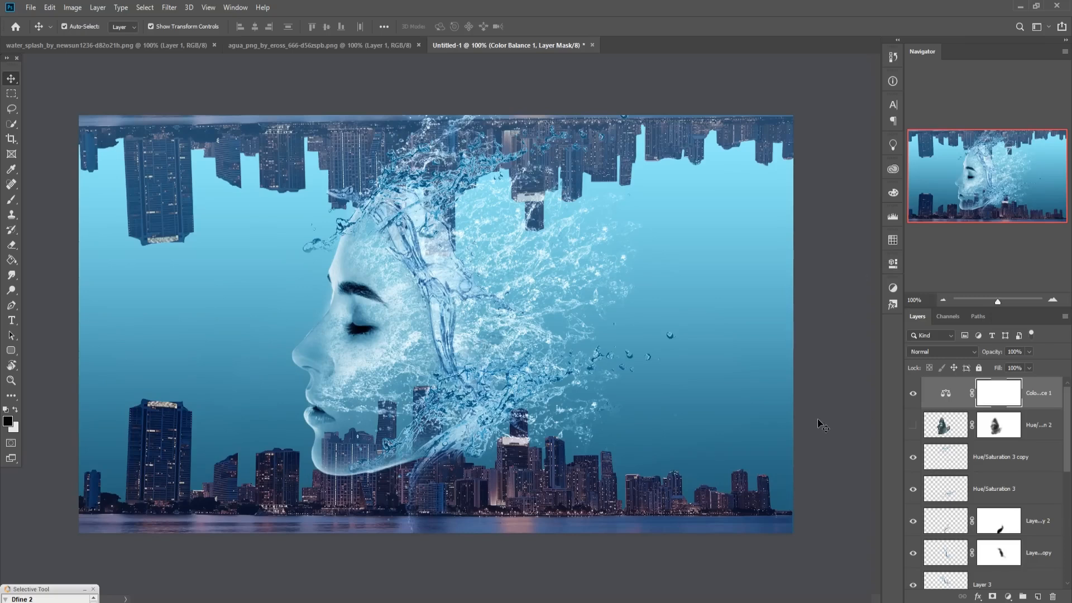
- Select the upside-down skyline layer and move it up until its strip of water leaves the canvas
scroll(1025, 504, "down", 3)
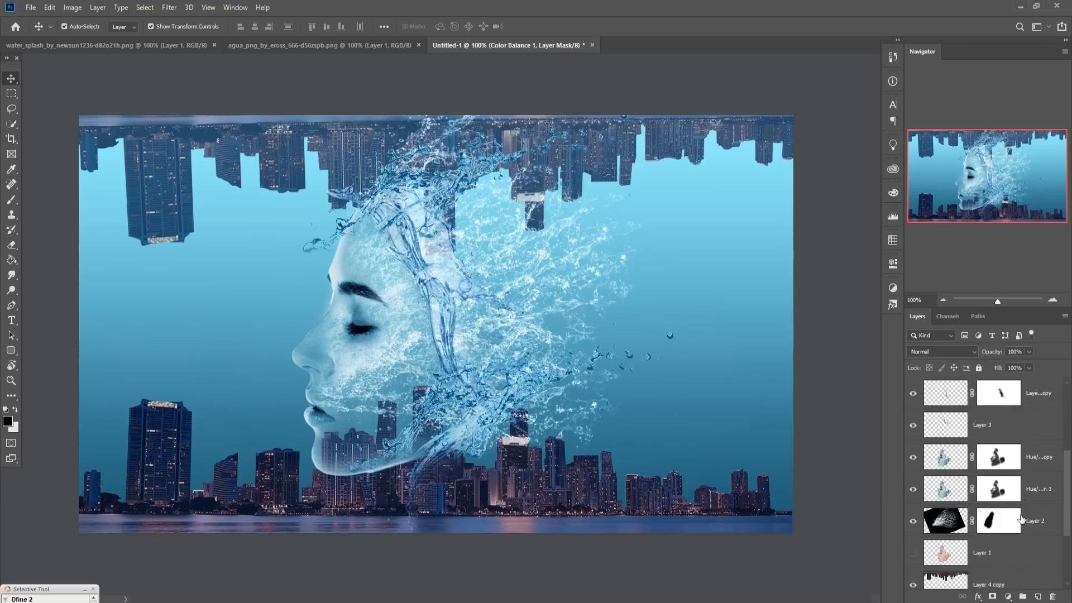
left_click(1002, 551)
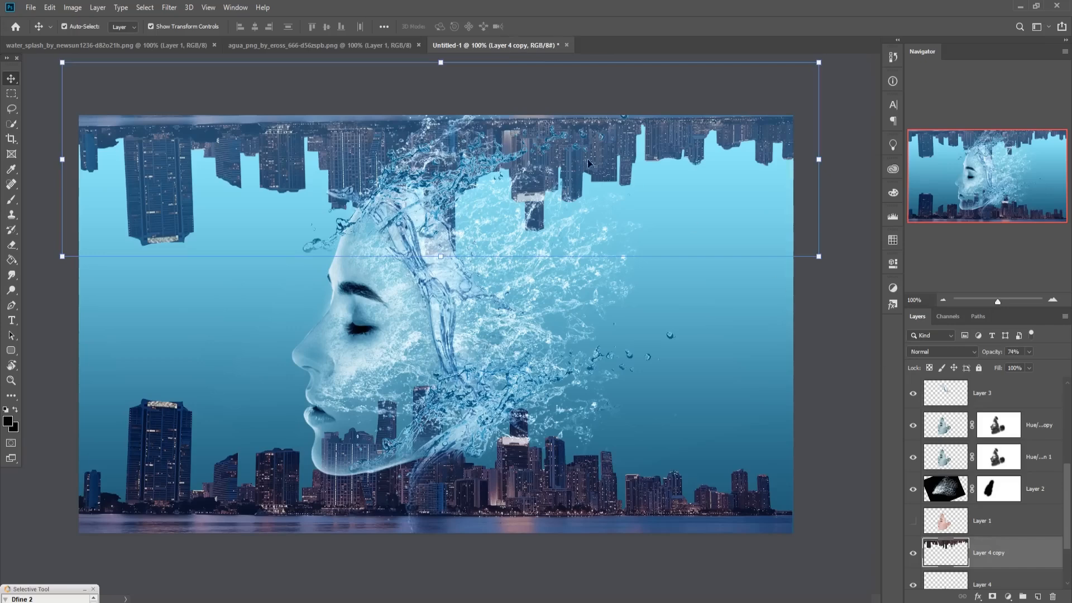
left_click(546, 84)
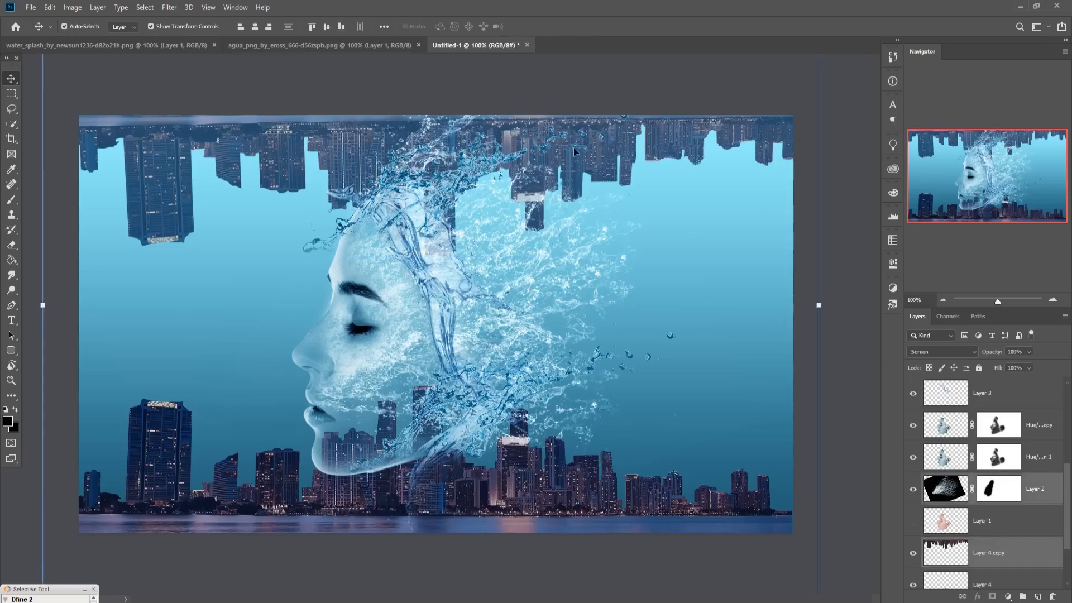
key("ctrl+z")
left_click(125, 157)
left_click(144, 154)
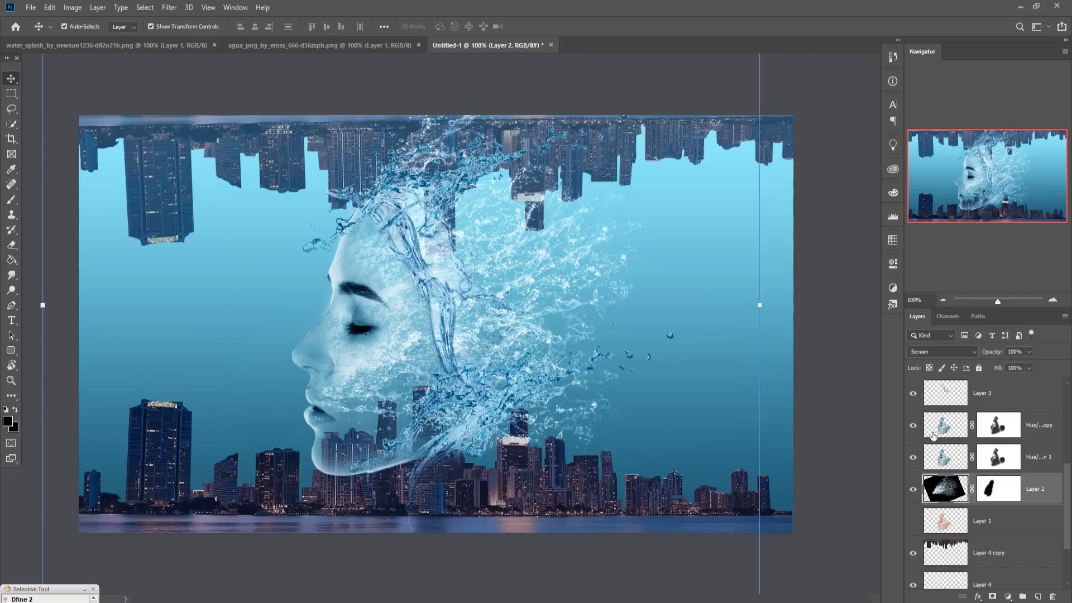
left_click(155, 162)
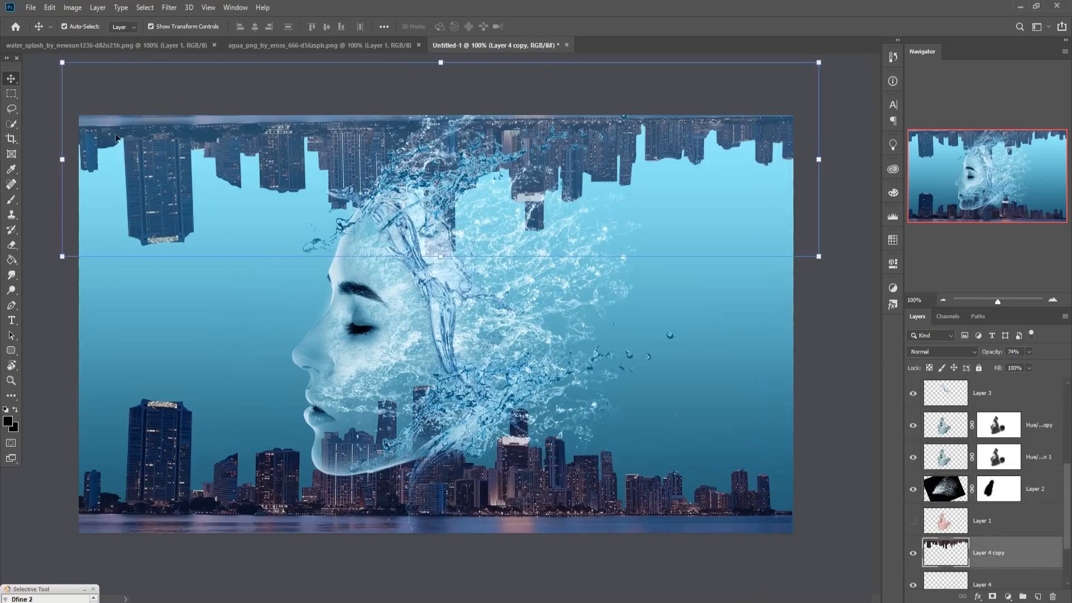
mouse_move(88, 126)
left_mouse_down()
mouse_move(88, 101)
mouse_move(91, 115)
left_mouse_up()
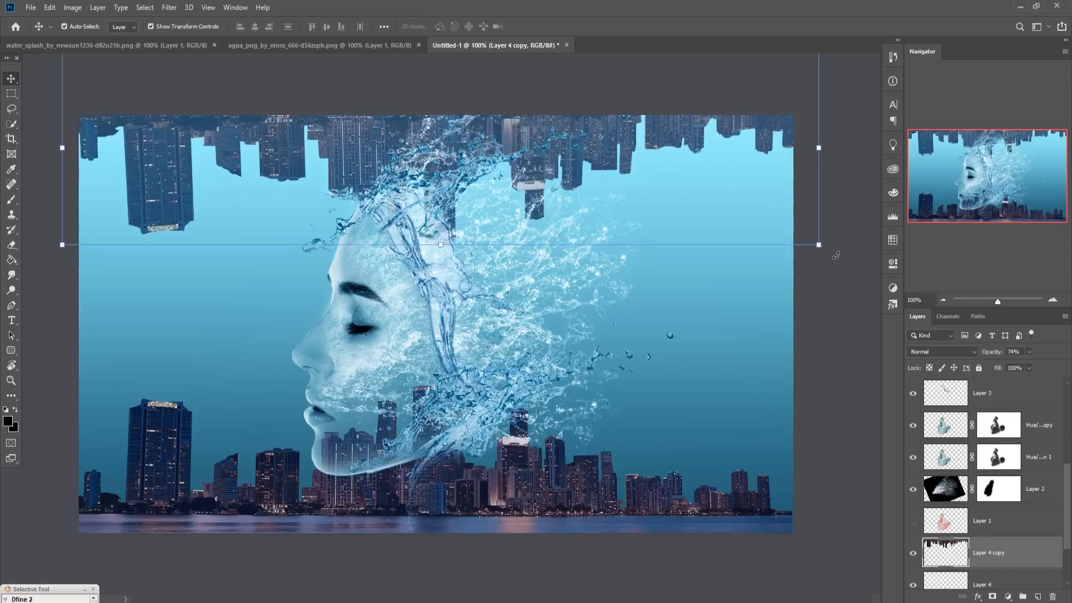
- Rotate the upside-down skyline by 3.50° and shift it slightly up and sideways so the buildings run off the upper canvas edge
left_click_drag(836, 255, 832, 275)
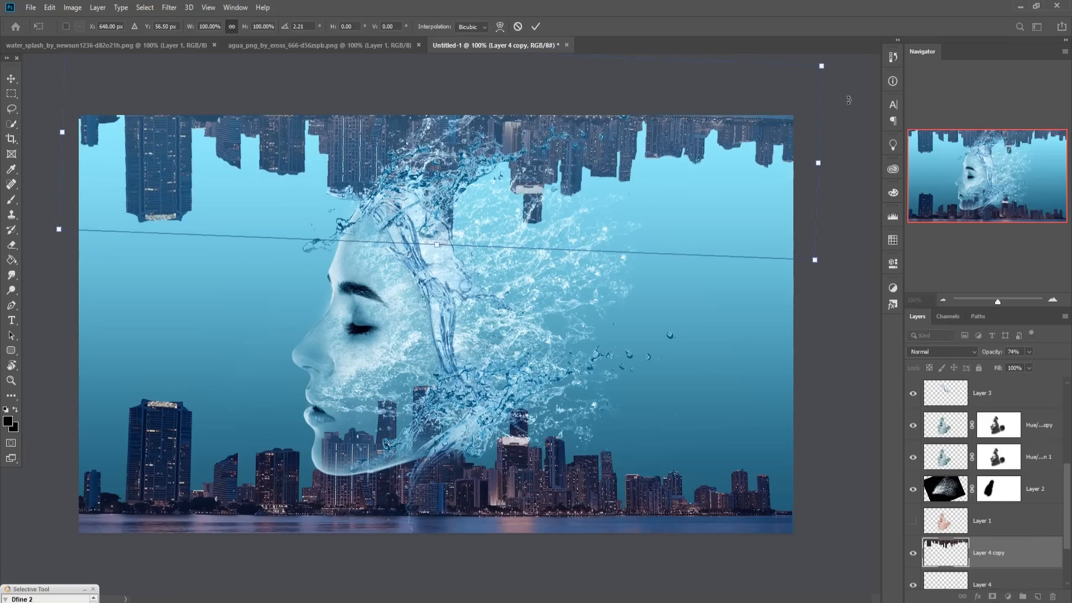
left_click_drag(848, 100, 851, 108)
mouse_move(780, 141)
left_mouse_down()
mouse_move(786, 133)
mouse_move(781, 153)
left_mouse_up()
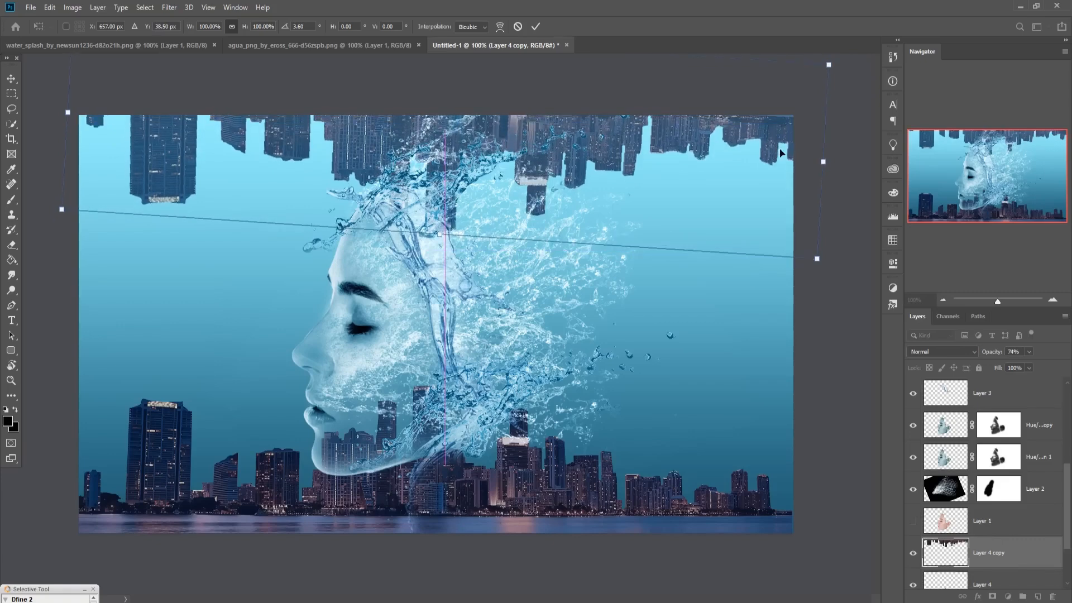
left_click_drag(852, 277, 852, 279)
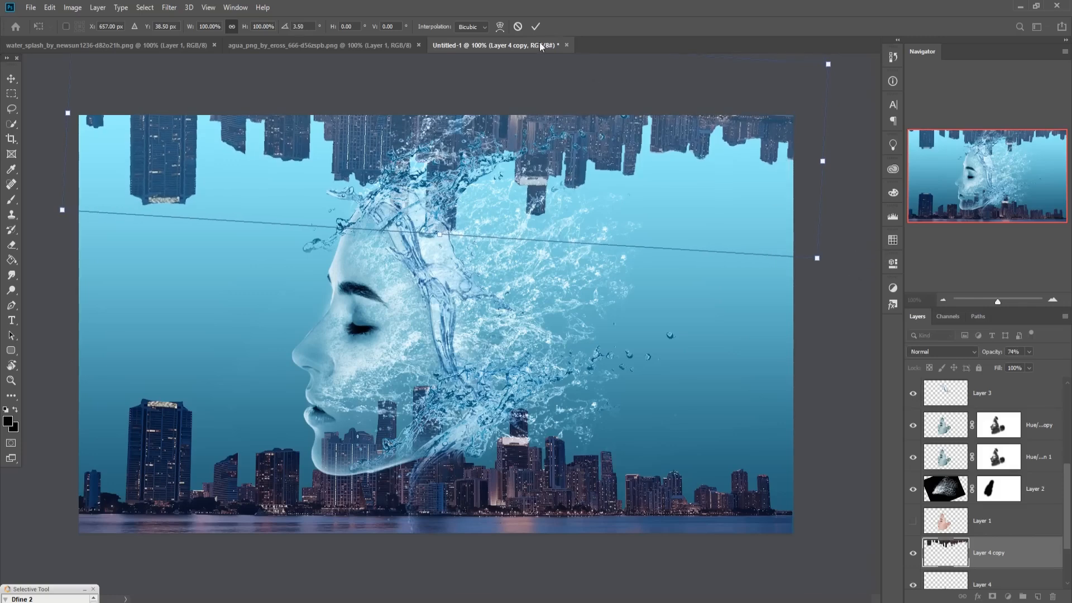
left_click(536, 27)
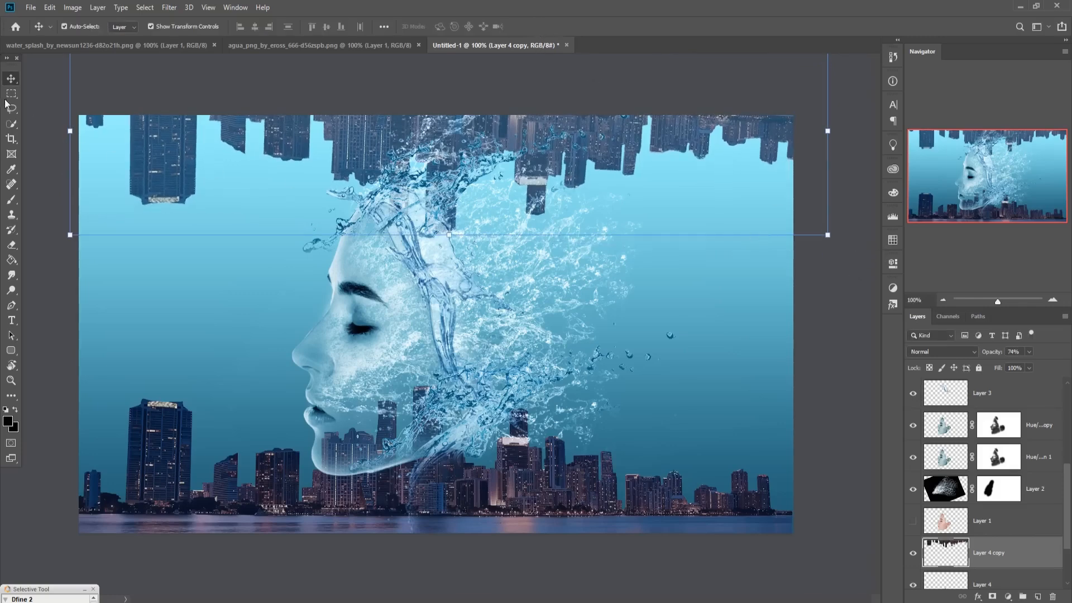
- Apply the Camera Raw filter to the Hue/Saturation 1 face layer with stronger sharpening and Clarity +54
left_click(1005, 397)
scroll(1015, 404, "up", 5)
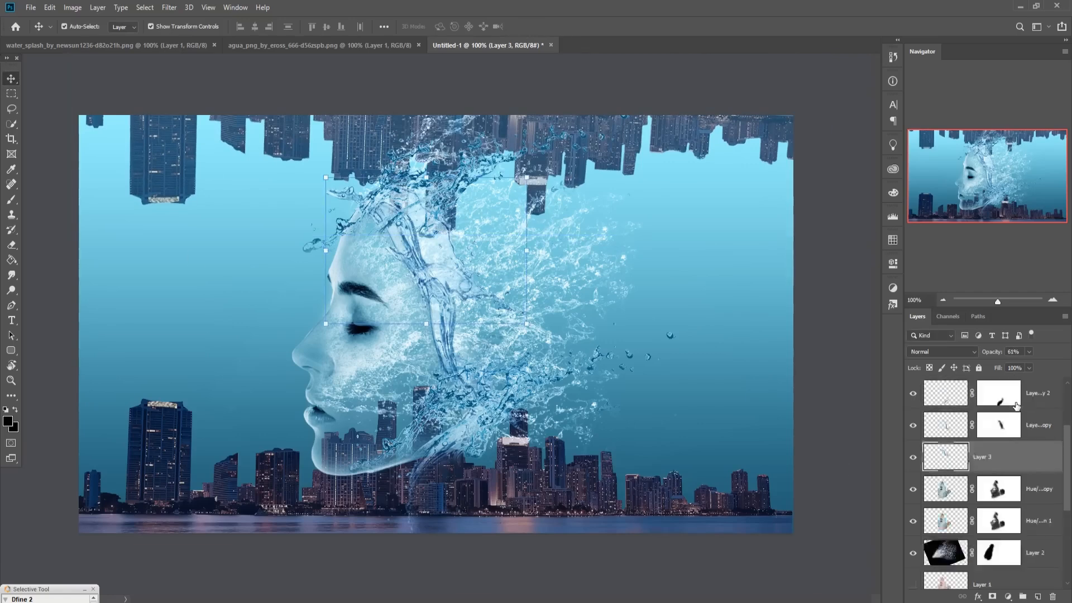
scroll(1015, 405, "down", 4)
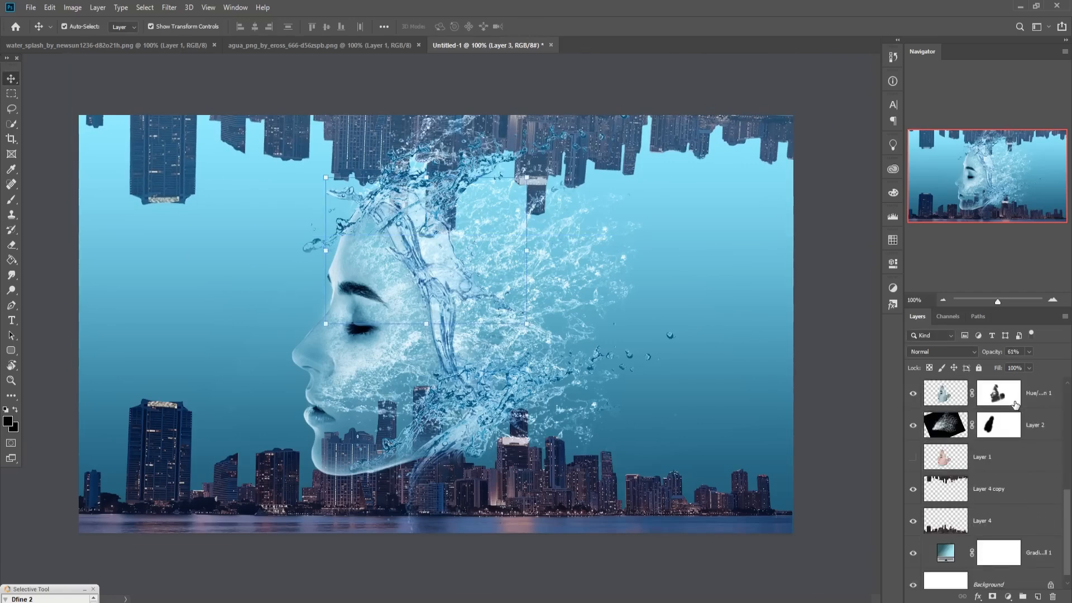
left_click(943, 397)
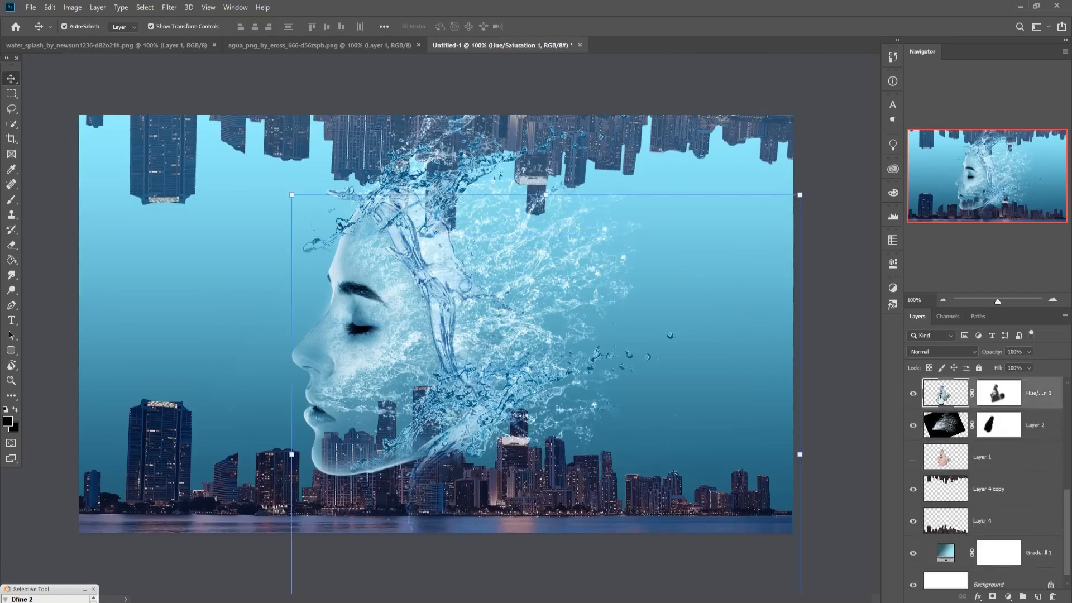
left_click(175, 8)
left_click(193, 77)
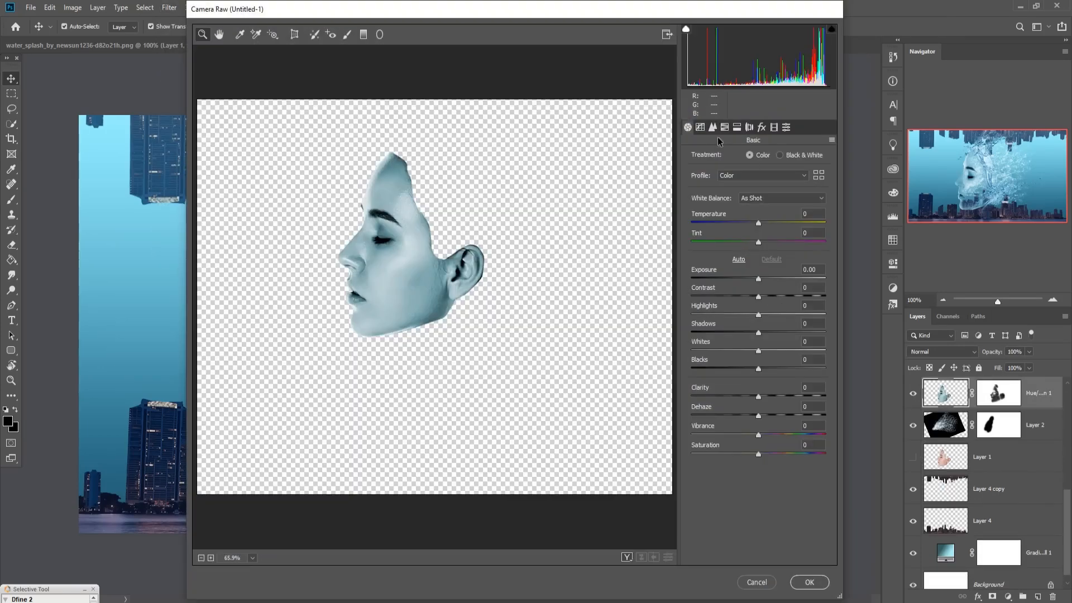
left_click(712, 127)
left_click_drag(692, 178, 776, 180)
left_click(691, 128)
left_click_drag(763, 396, 795, 397)
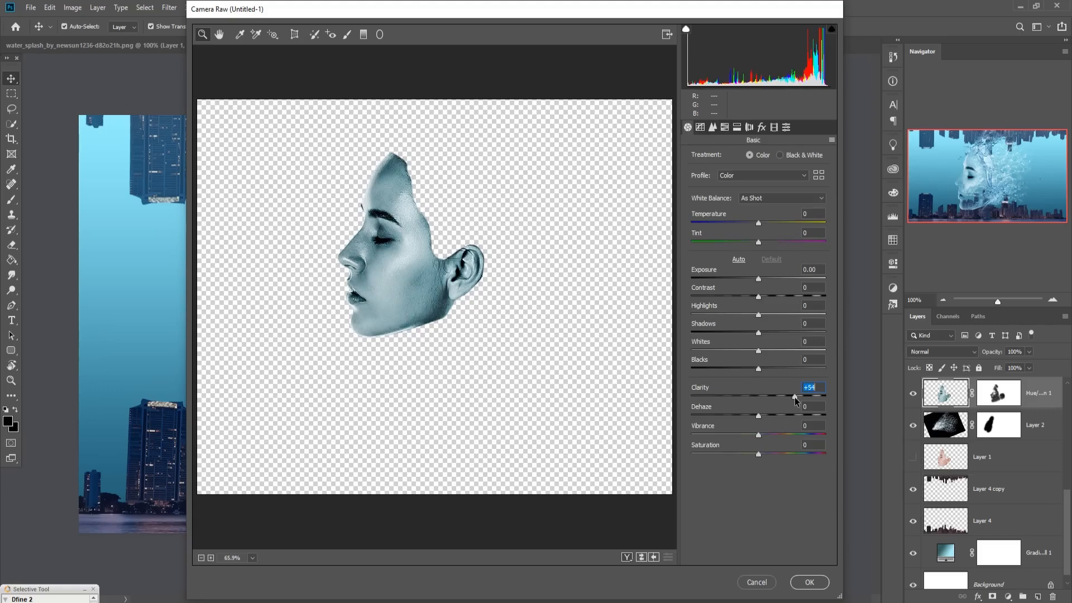
left_click(812, 582)
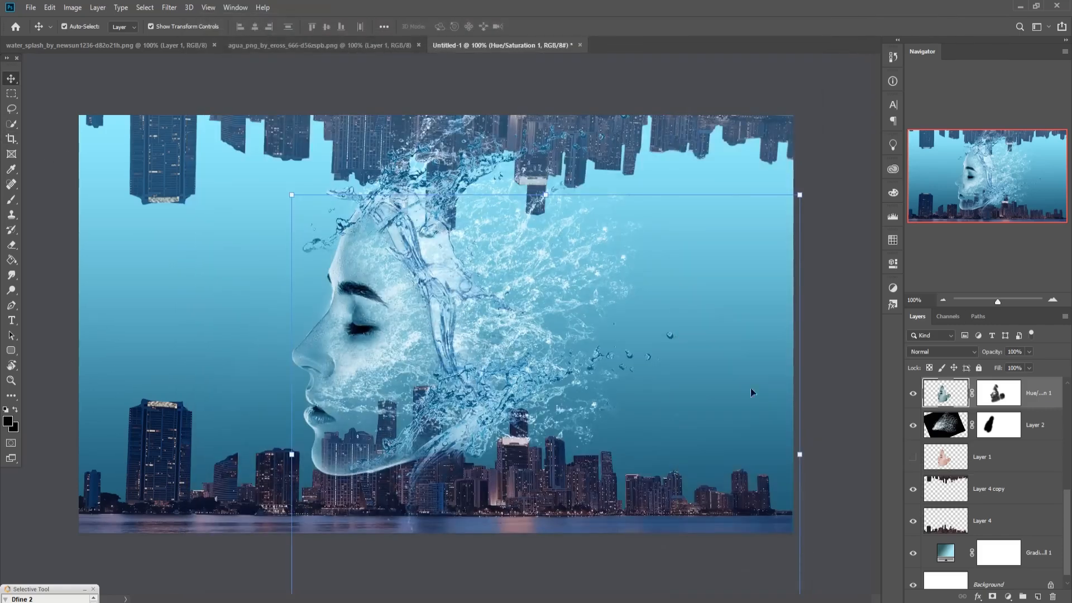
- Stamp all visible layers into a new merged layer above the Color Balance adjustment and duplicate that merged layer
scroll(1002, 430, "up", 5)
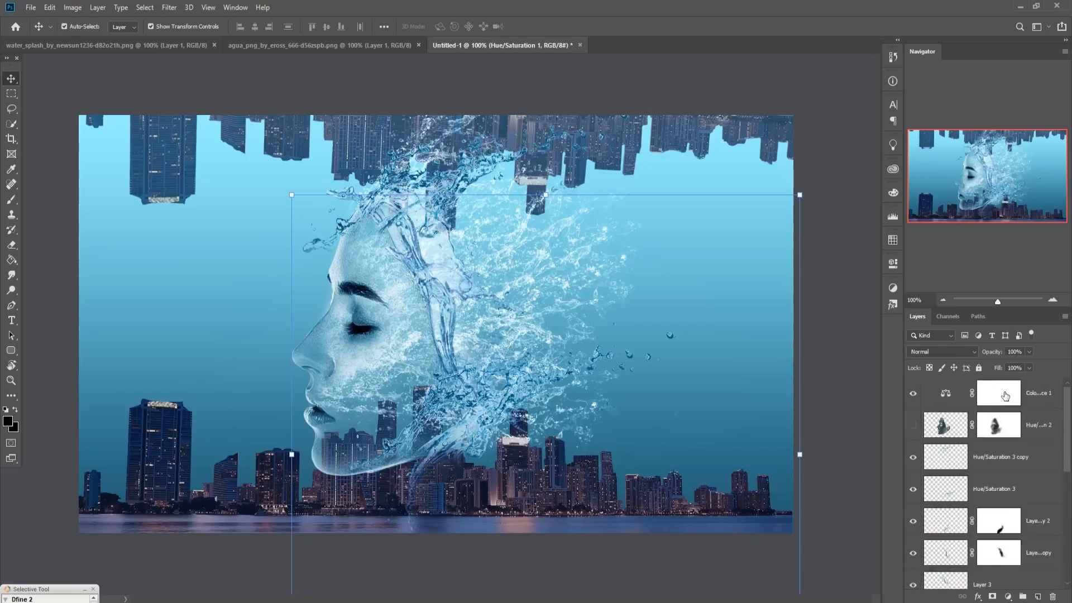
left_click(1038, 402)
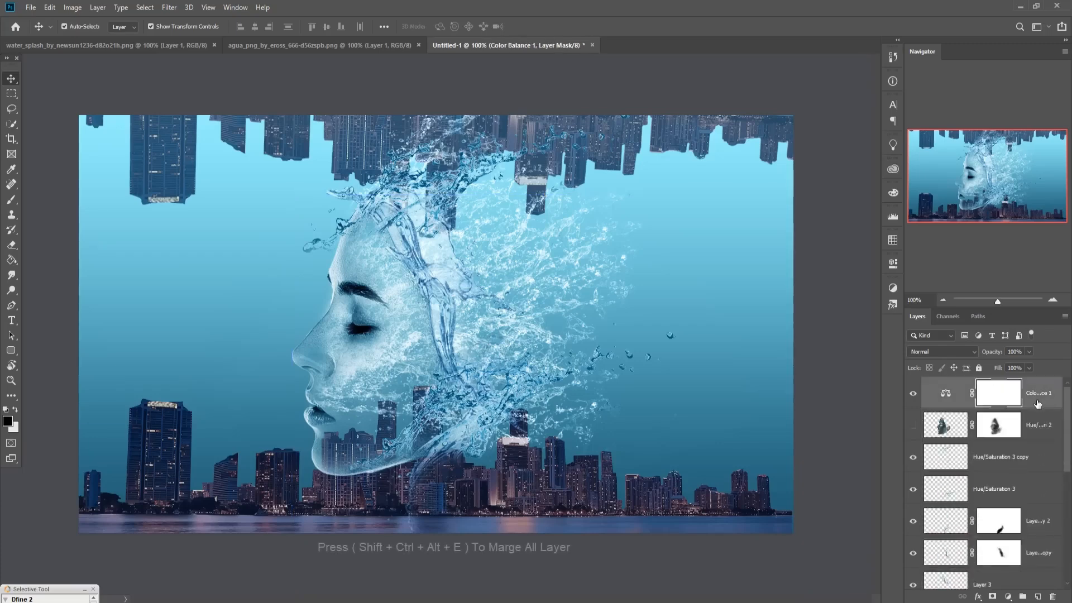
key("ctrl")
key("shift+ctrl+alt+e")
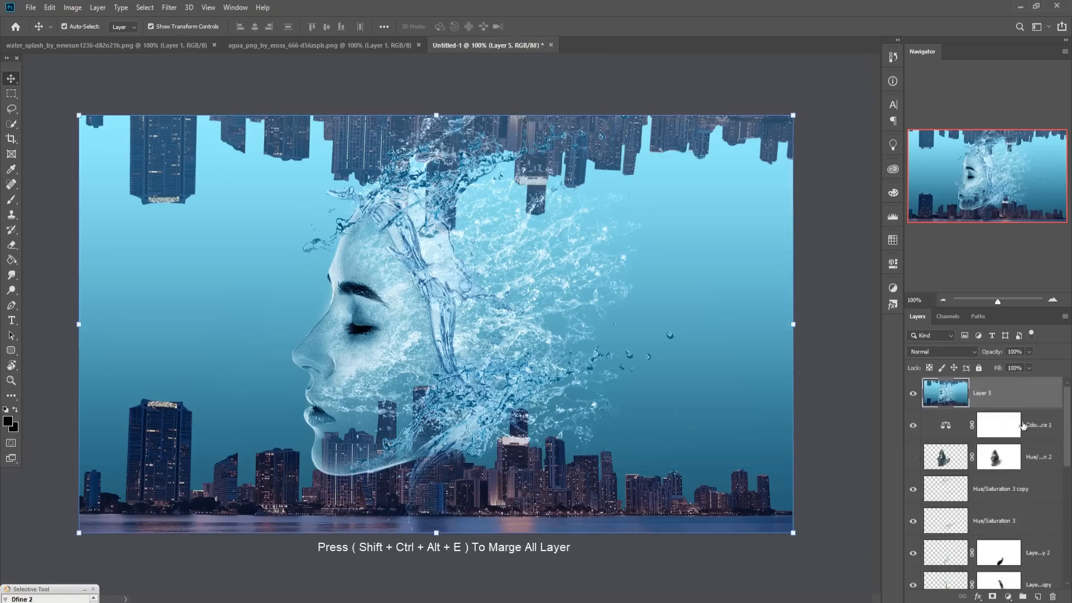
right_click(1032, 403)
left_click(937, 174)
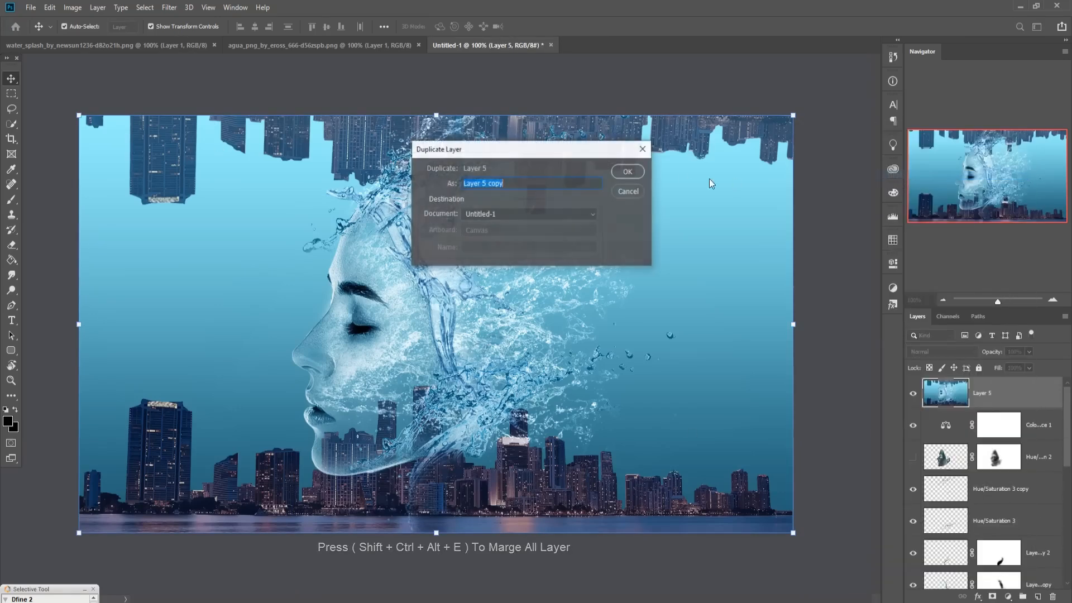
left_click(628, 172)
left_click(144, 7)
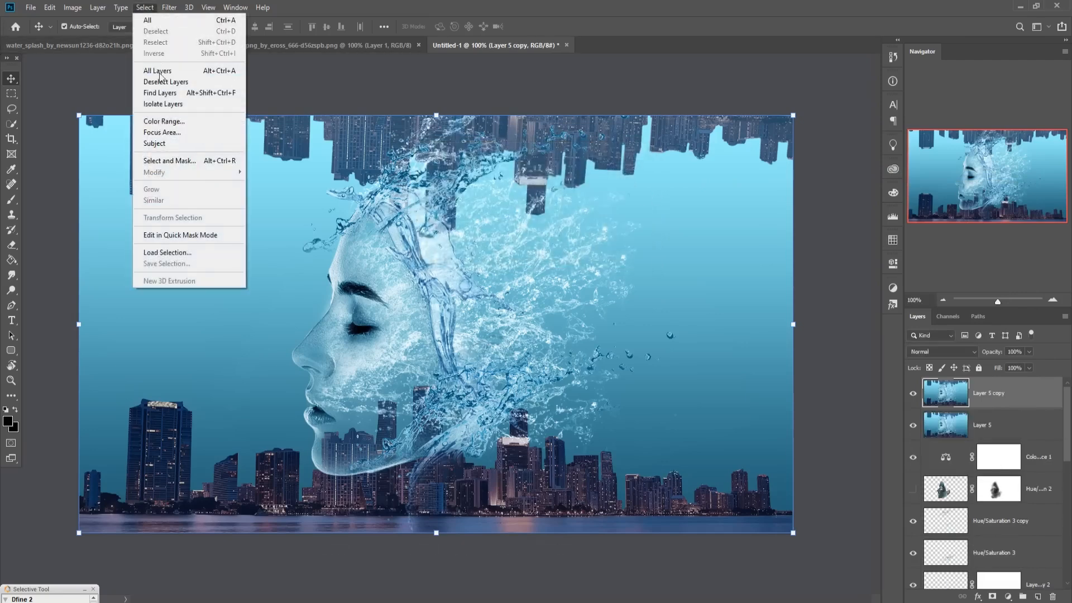
left_click(163, 121)
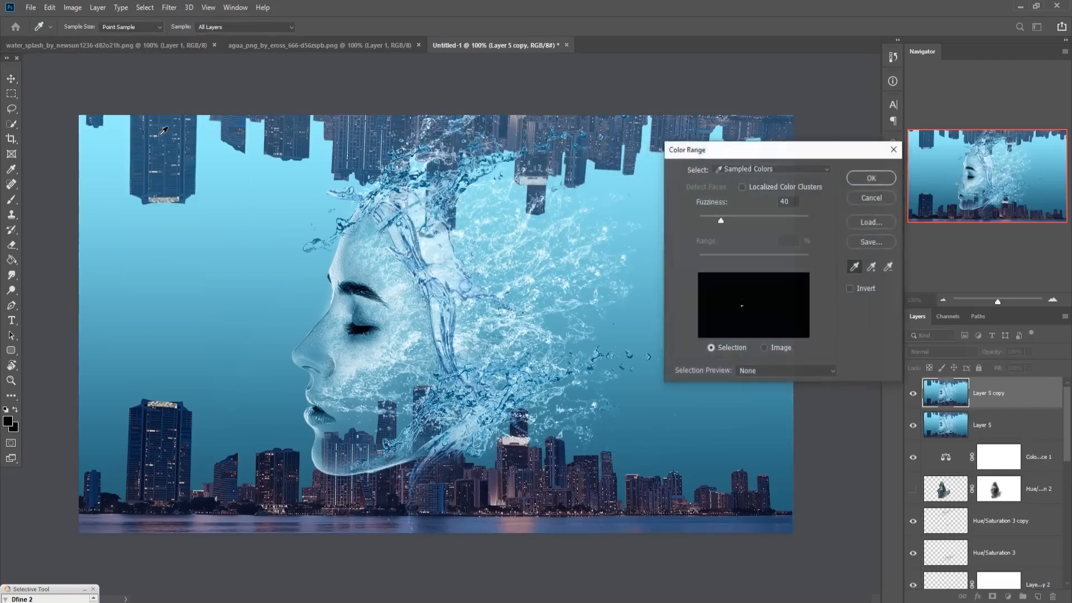
left_click(871, 197)
key("v")
- Open the merged copy in the Camera Raw filter and set Exposure to -0.40, Saturation to -19 and Clarity to +13
left_click(169, 7)
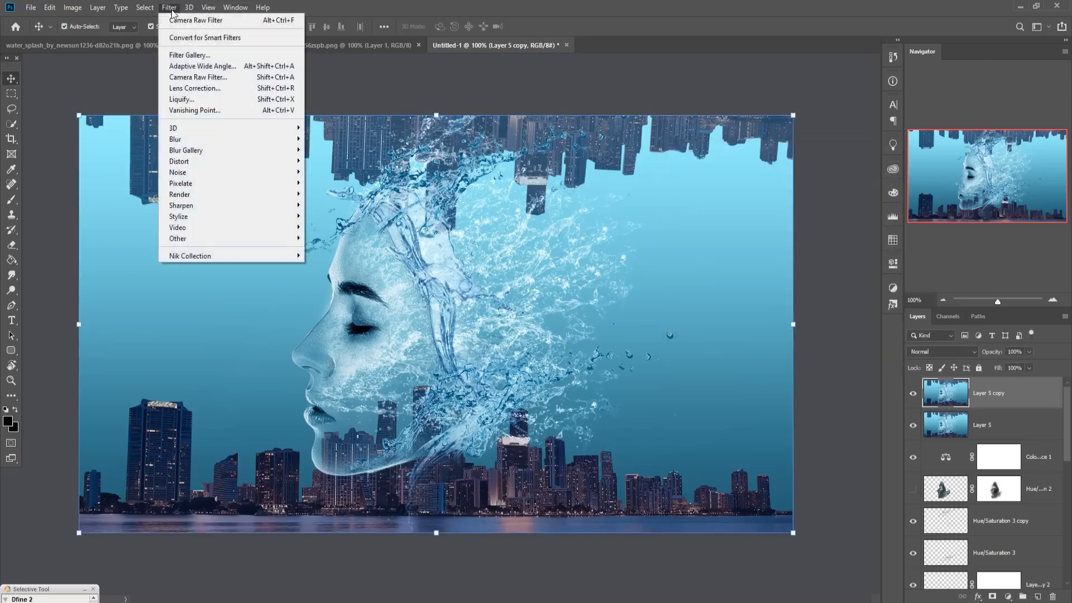
left_click(188, 80)
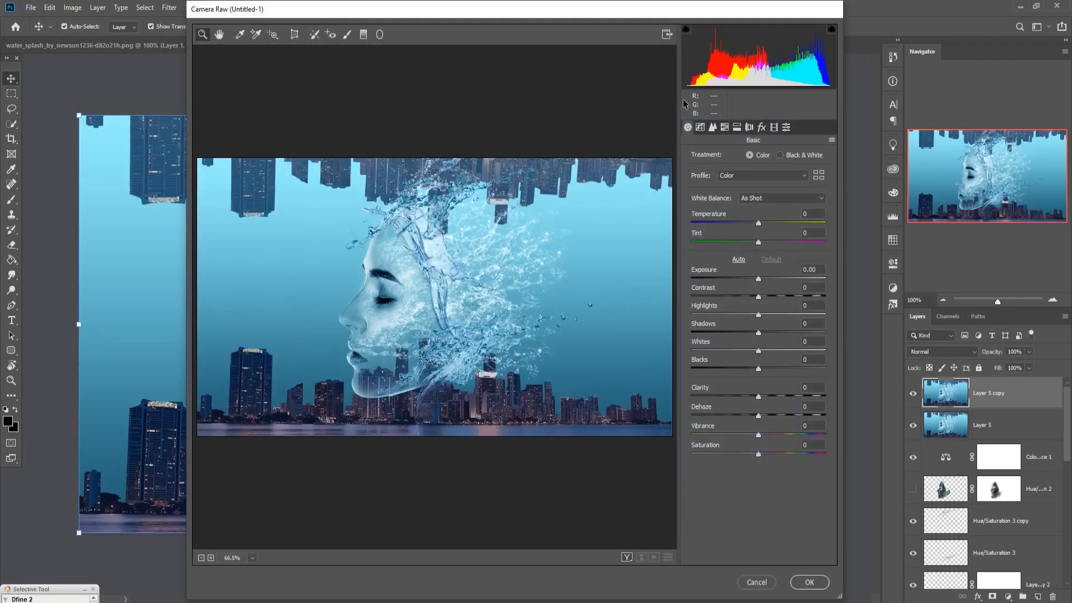
left_click(759, 278)
left_click_drag(758, 283, 755, 282)
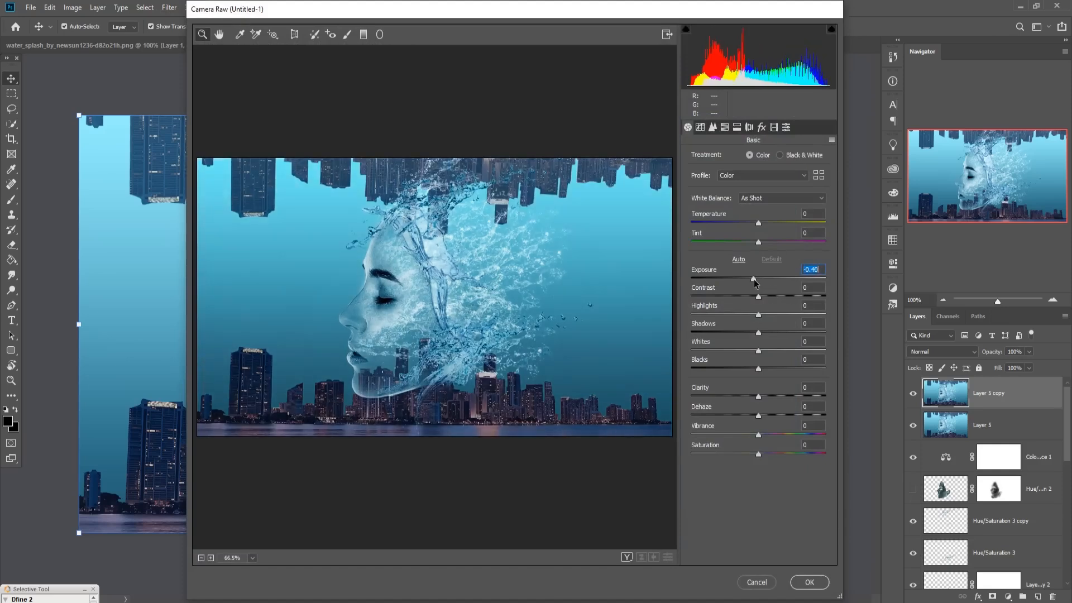
left_click_drag(754, 279, 754, 279)
left_click_drag(758, 454, 745, 456)
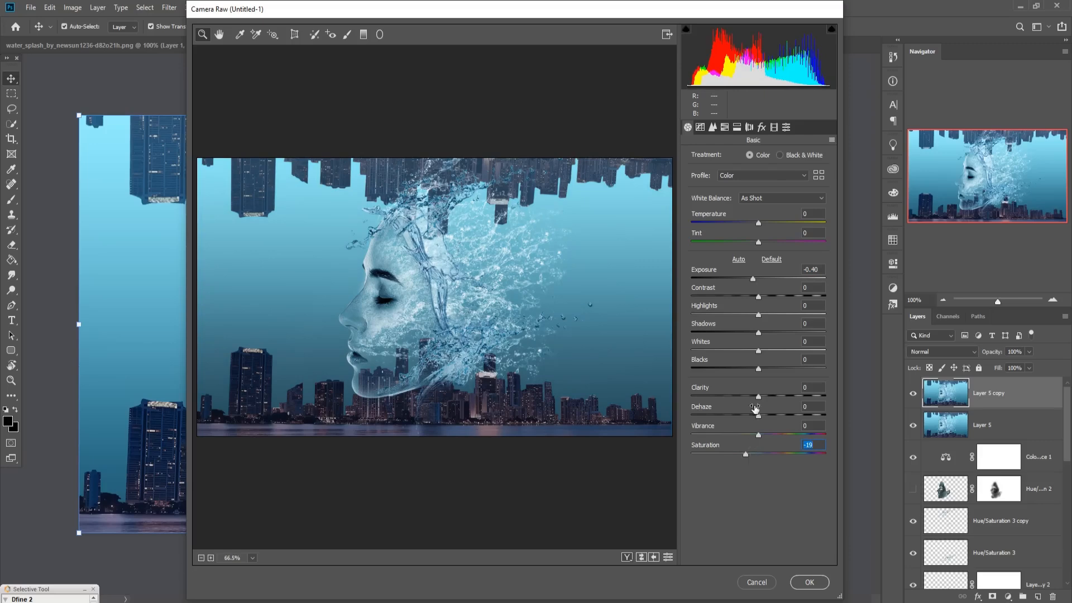
left_click_drag(759, 396, 767, 396)
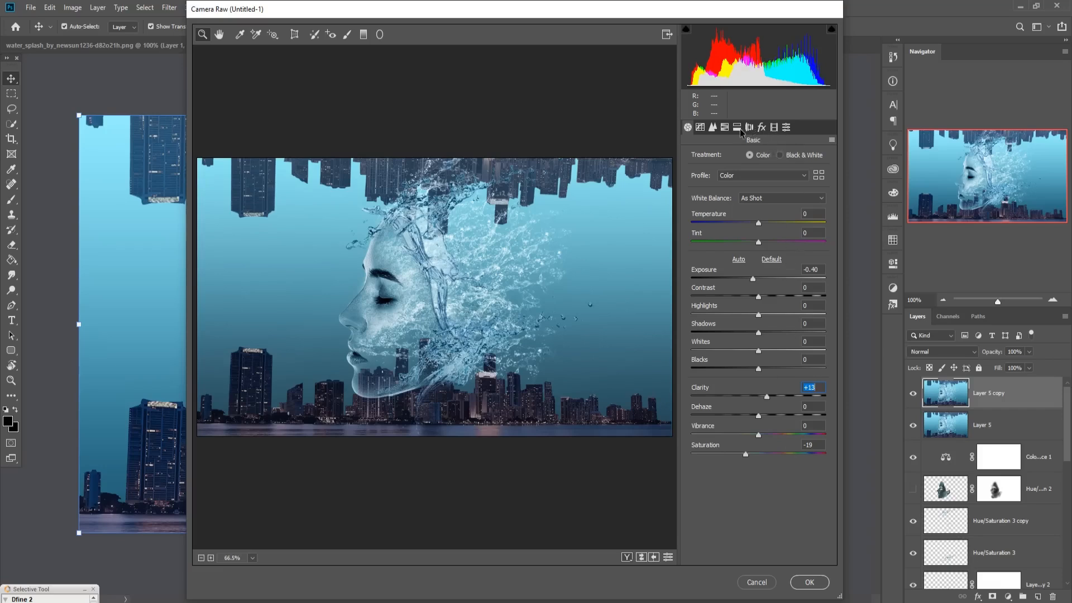
- Set the Camera Raw sharpening amount to 26 and the post-crop vignetting amount to -29, and apply the filter
left_click(713, 127)
left_click_drag(691, 175, 718, 174)
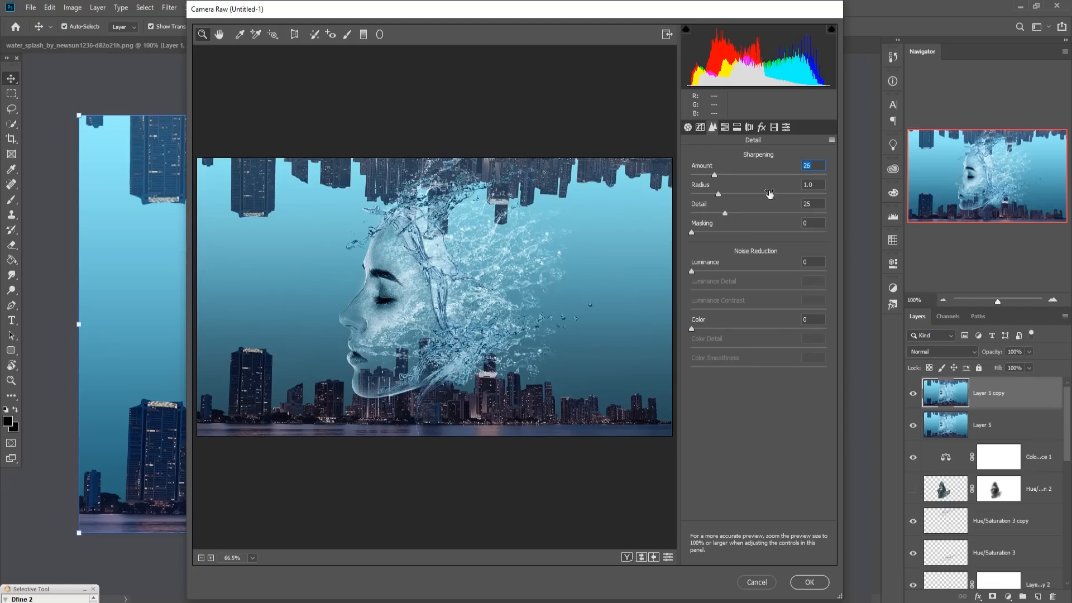
left_click(762, 128)
left_click_drag(759, 279, 739, 280)
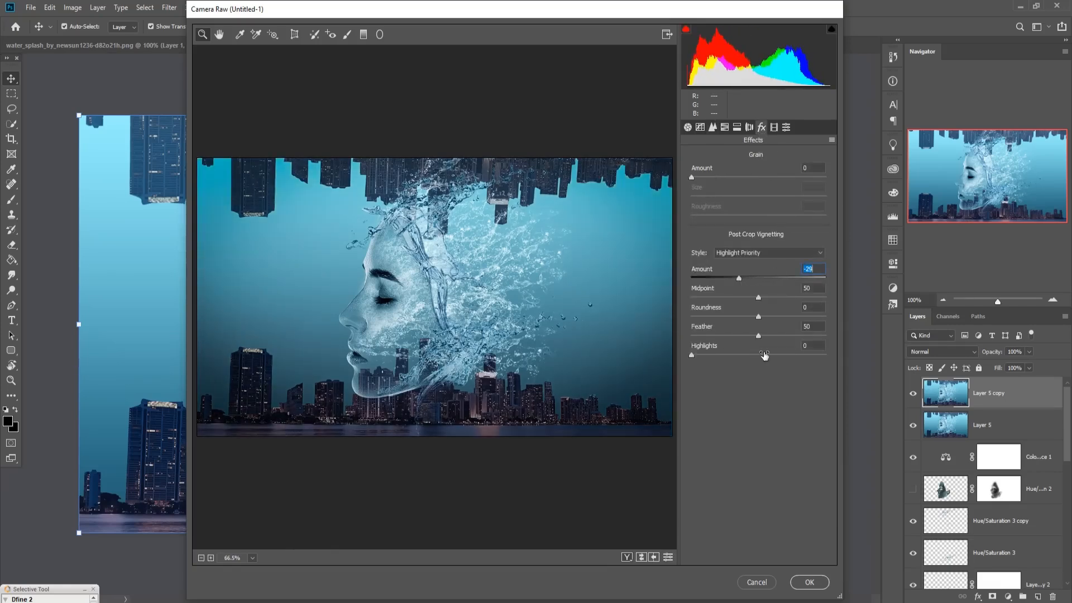
left_click(809, 581)
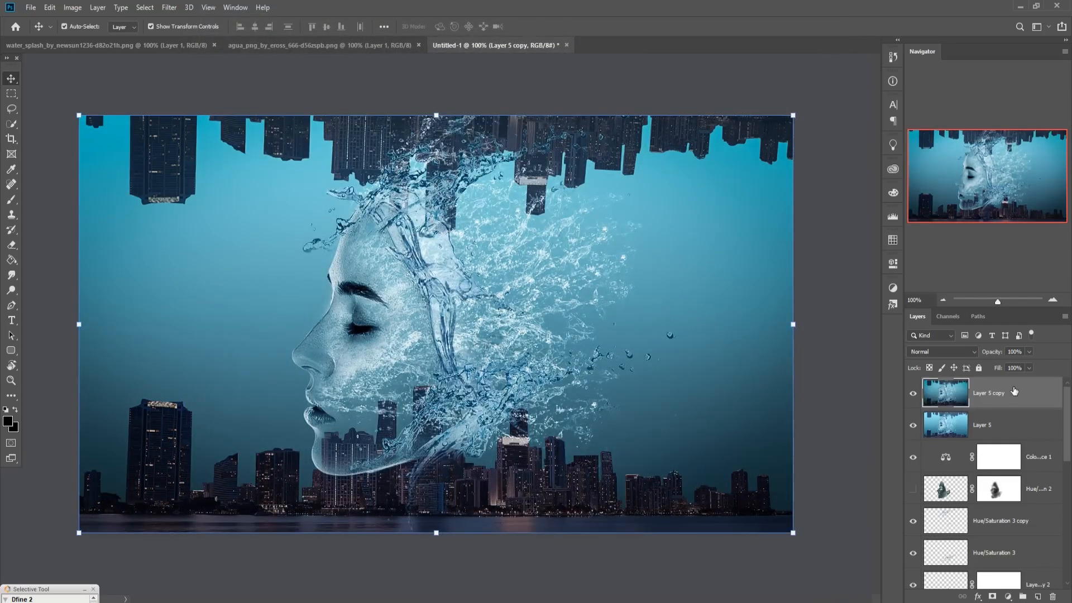
key("ctrl")
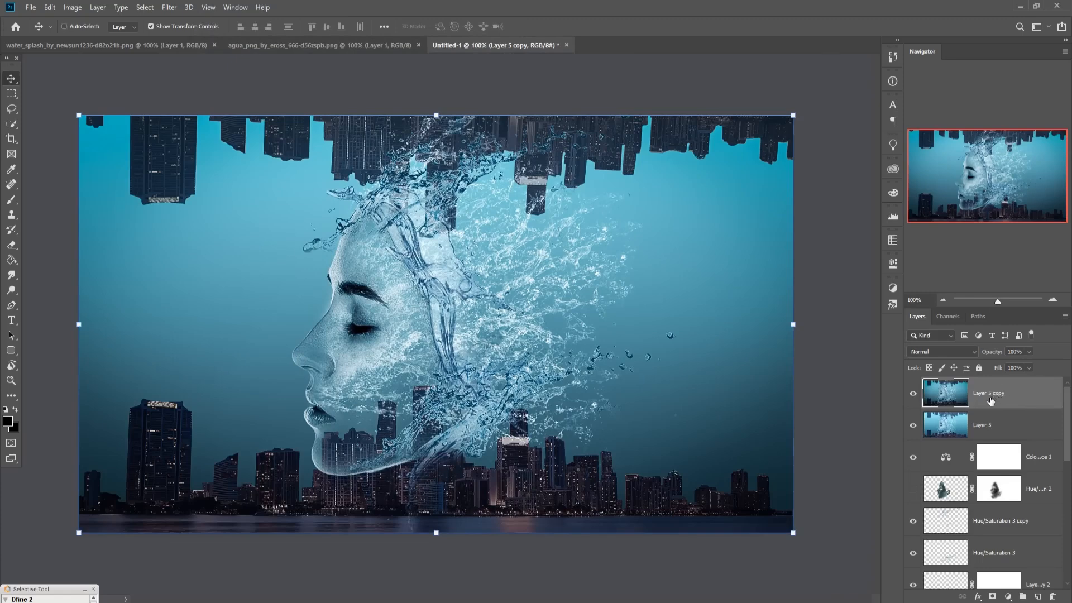